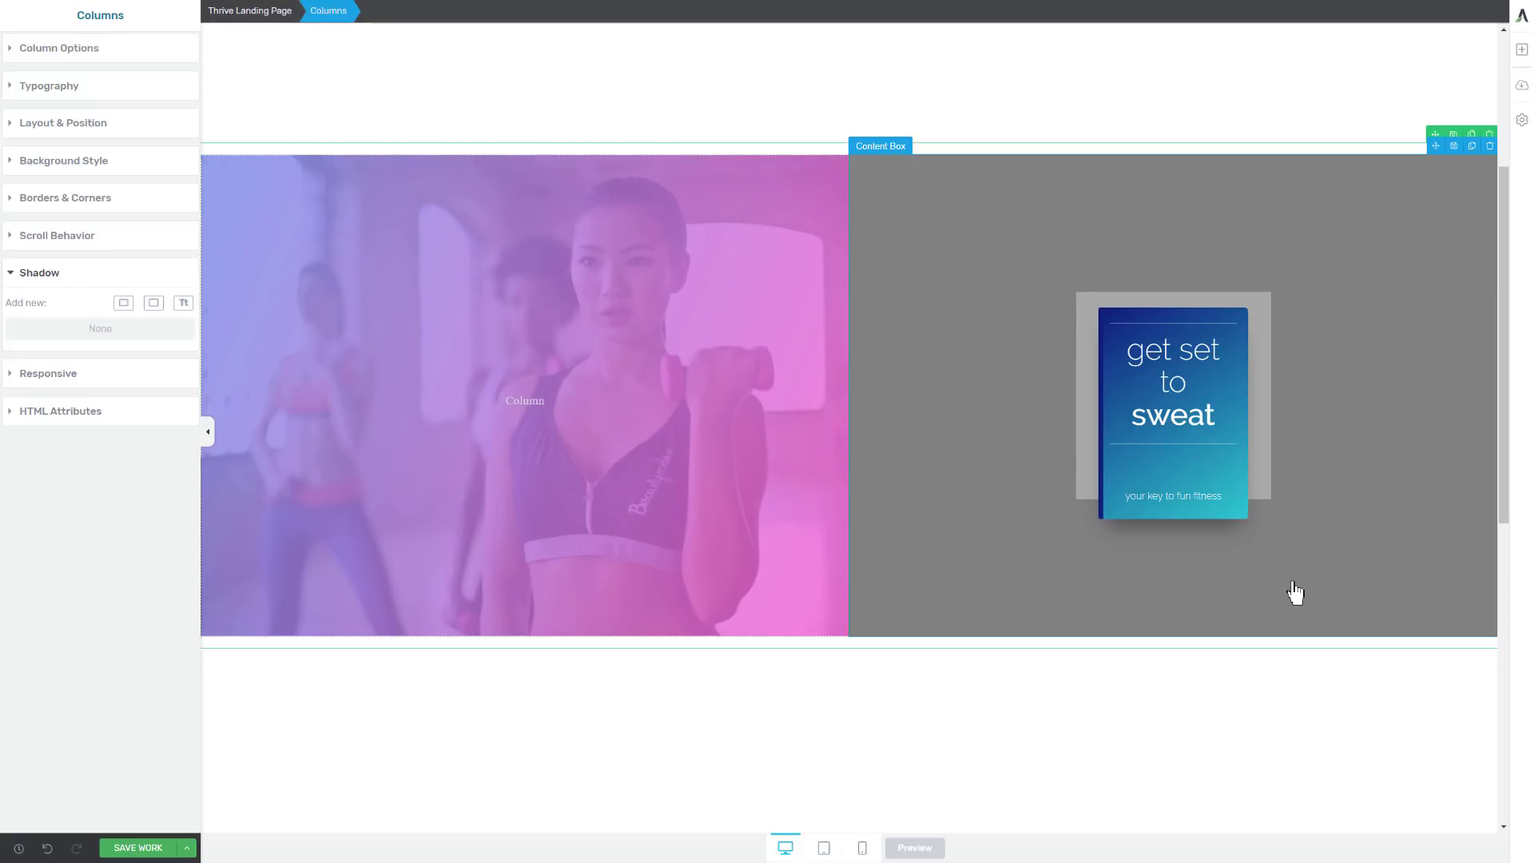
Add a Content Box to the left photo column of the two-column layout.
click(1522, 50)
drag(1386, 286, 529, 409)
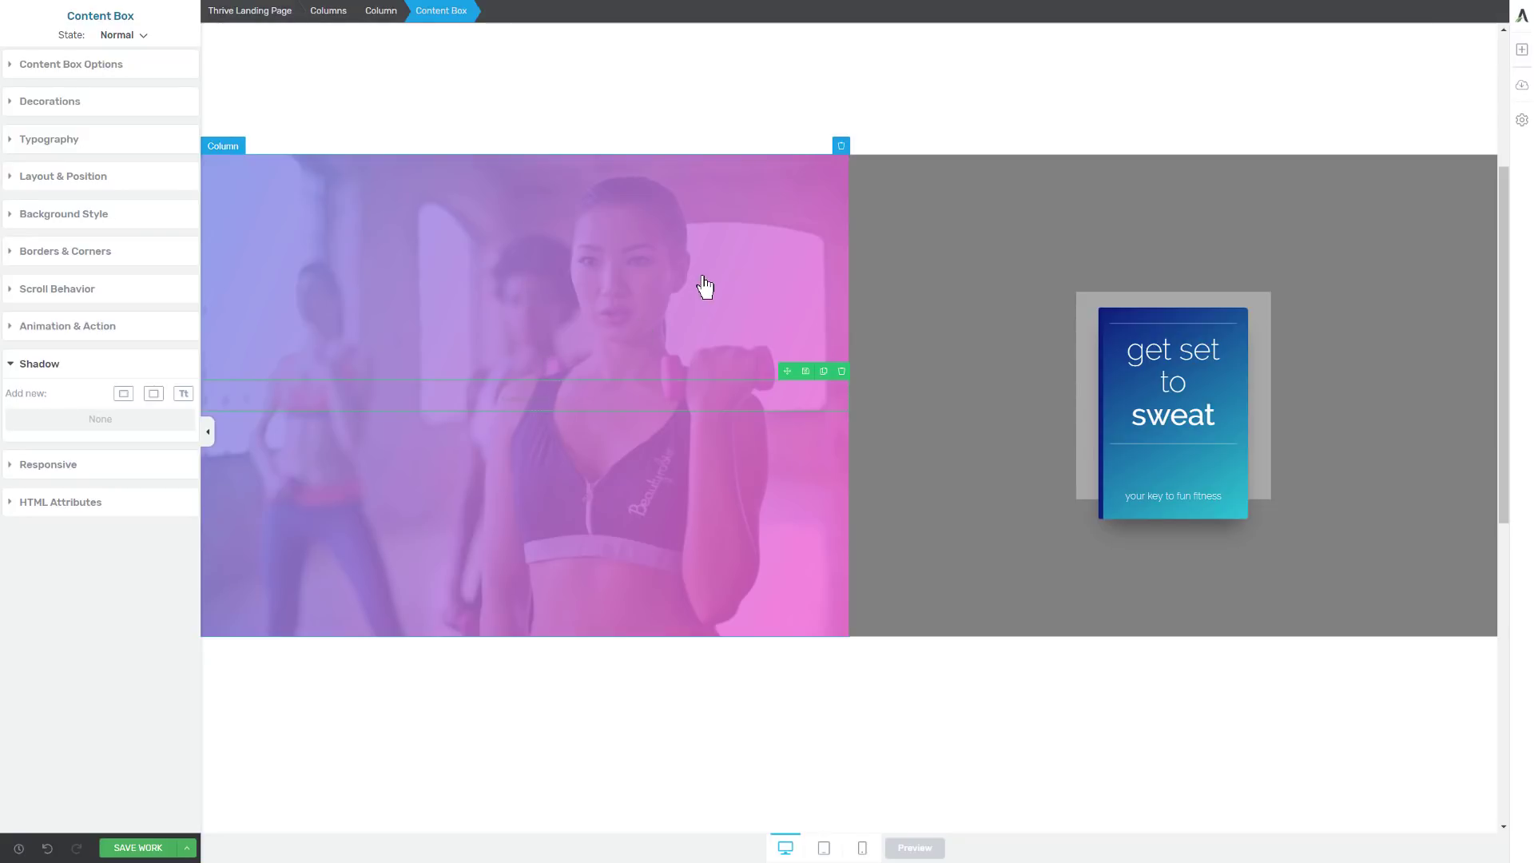
click(381, 11)
click(326, 11)
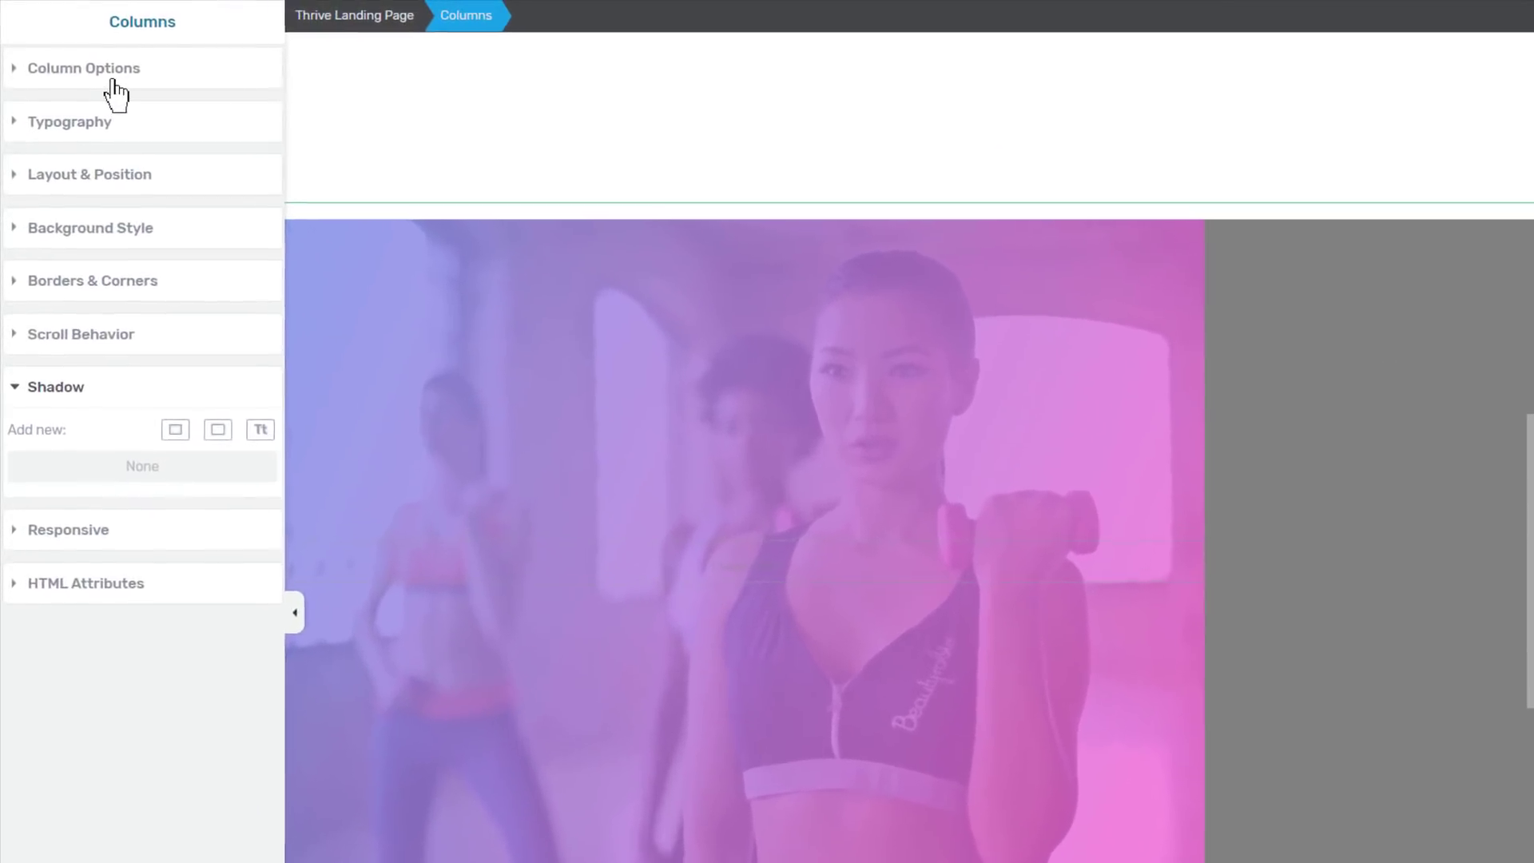
click(78, 49)
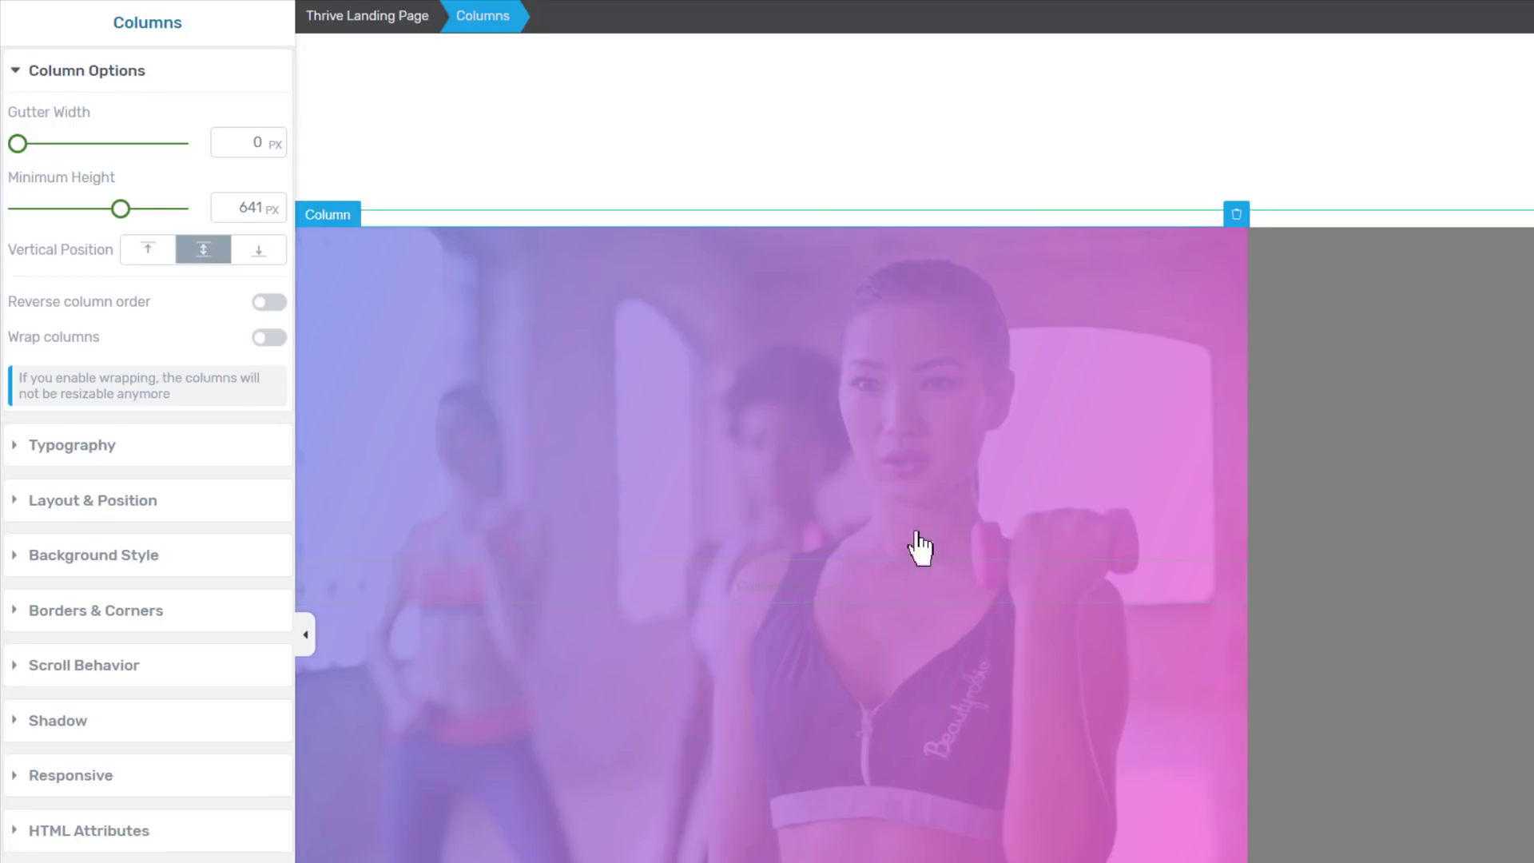
Give the content box a white #ffffff background at 53 opacity.
click(823, 585)
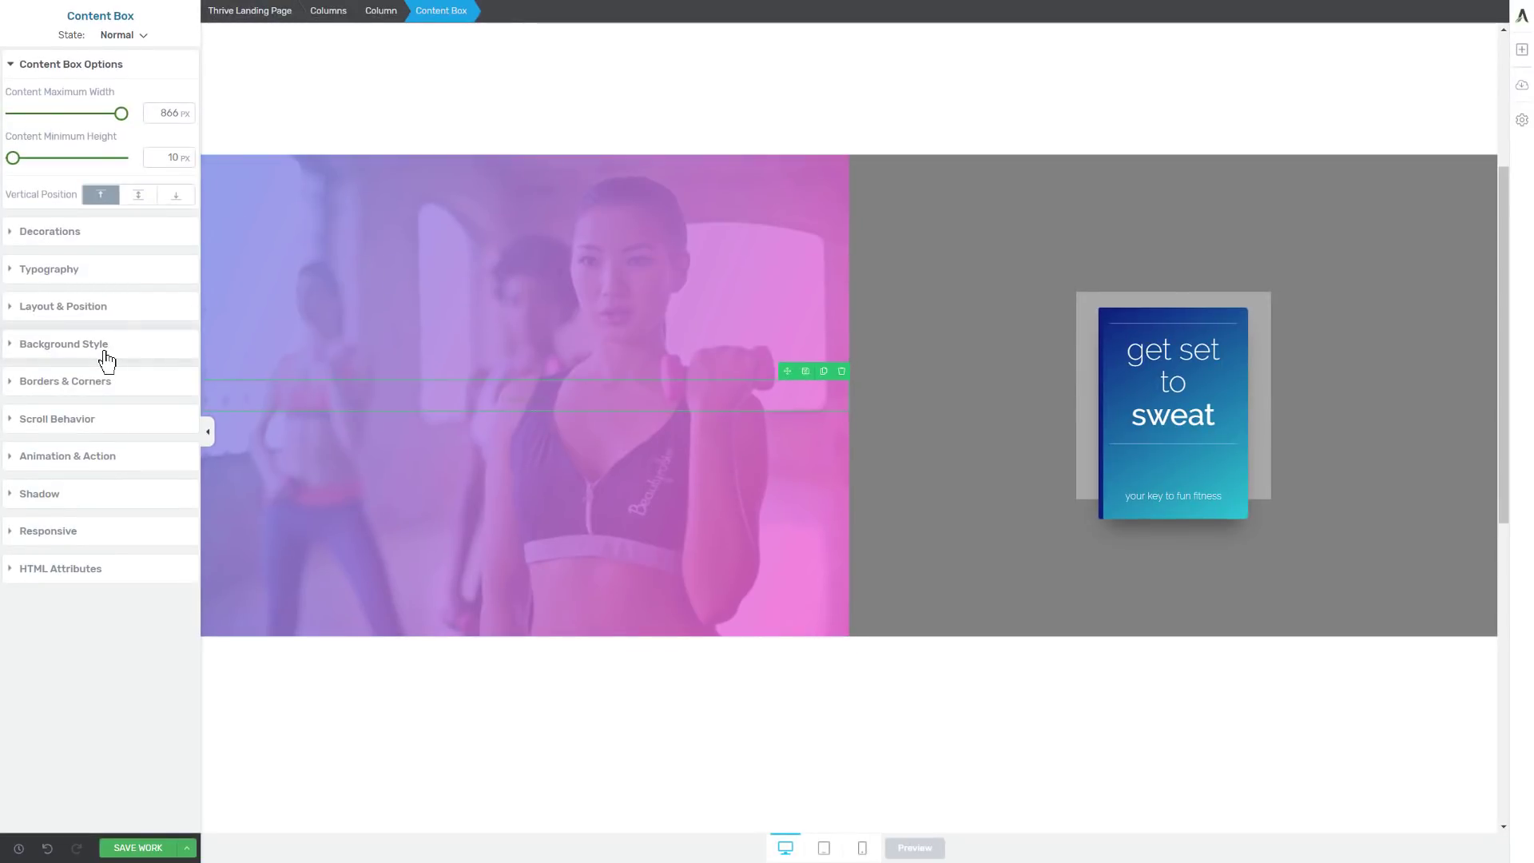
click(78, 345)
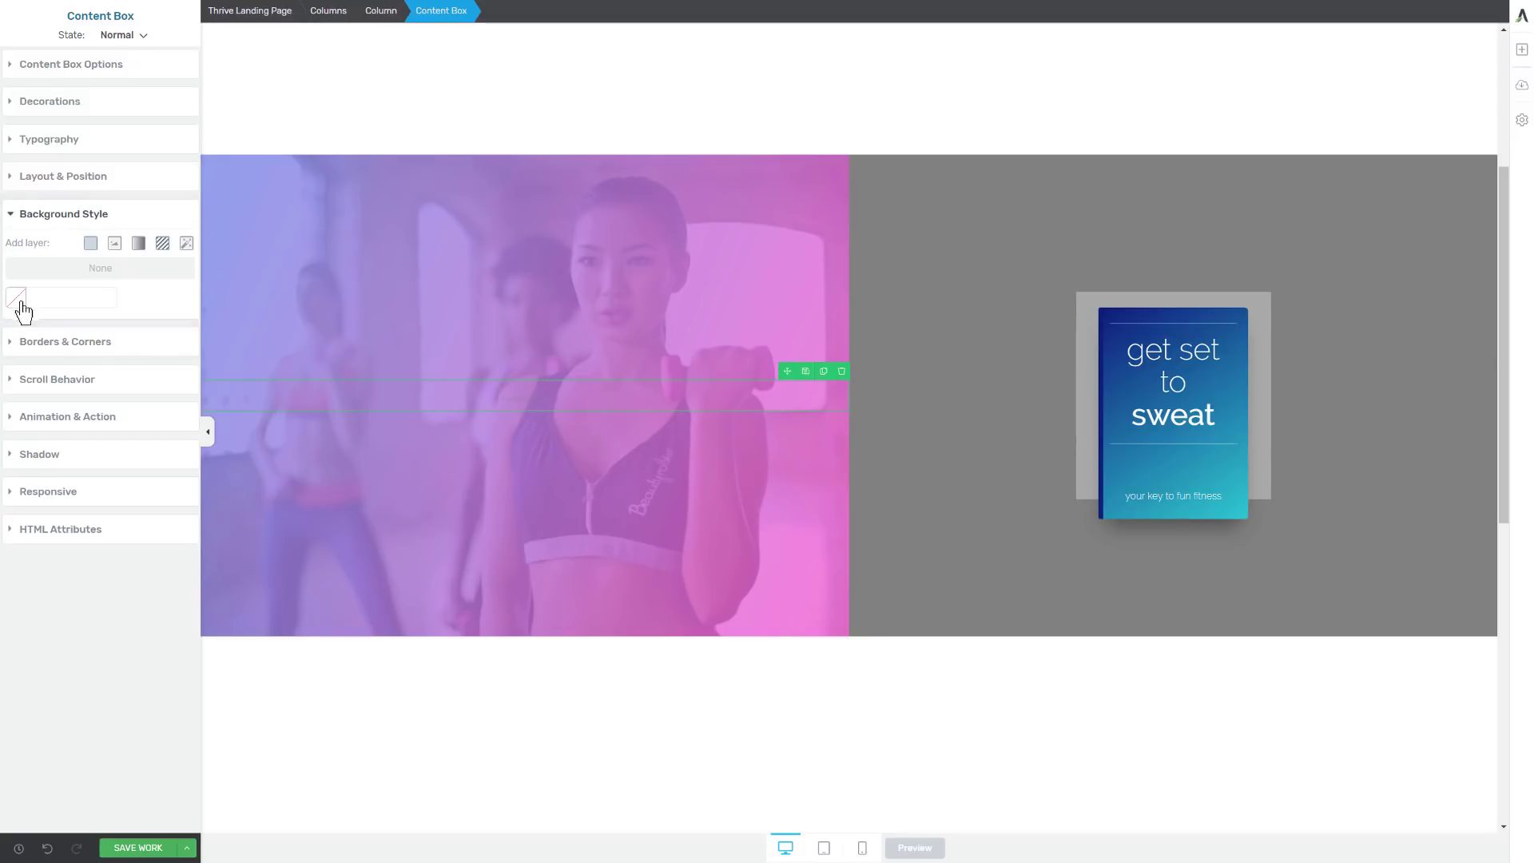
click(18, 299)
drag(63, 384, 1, 291)
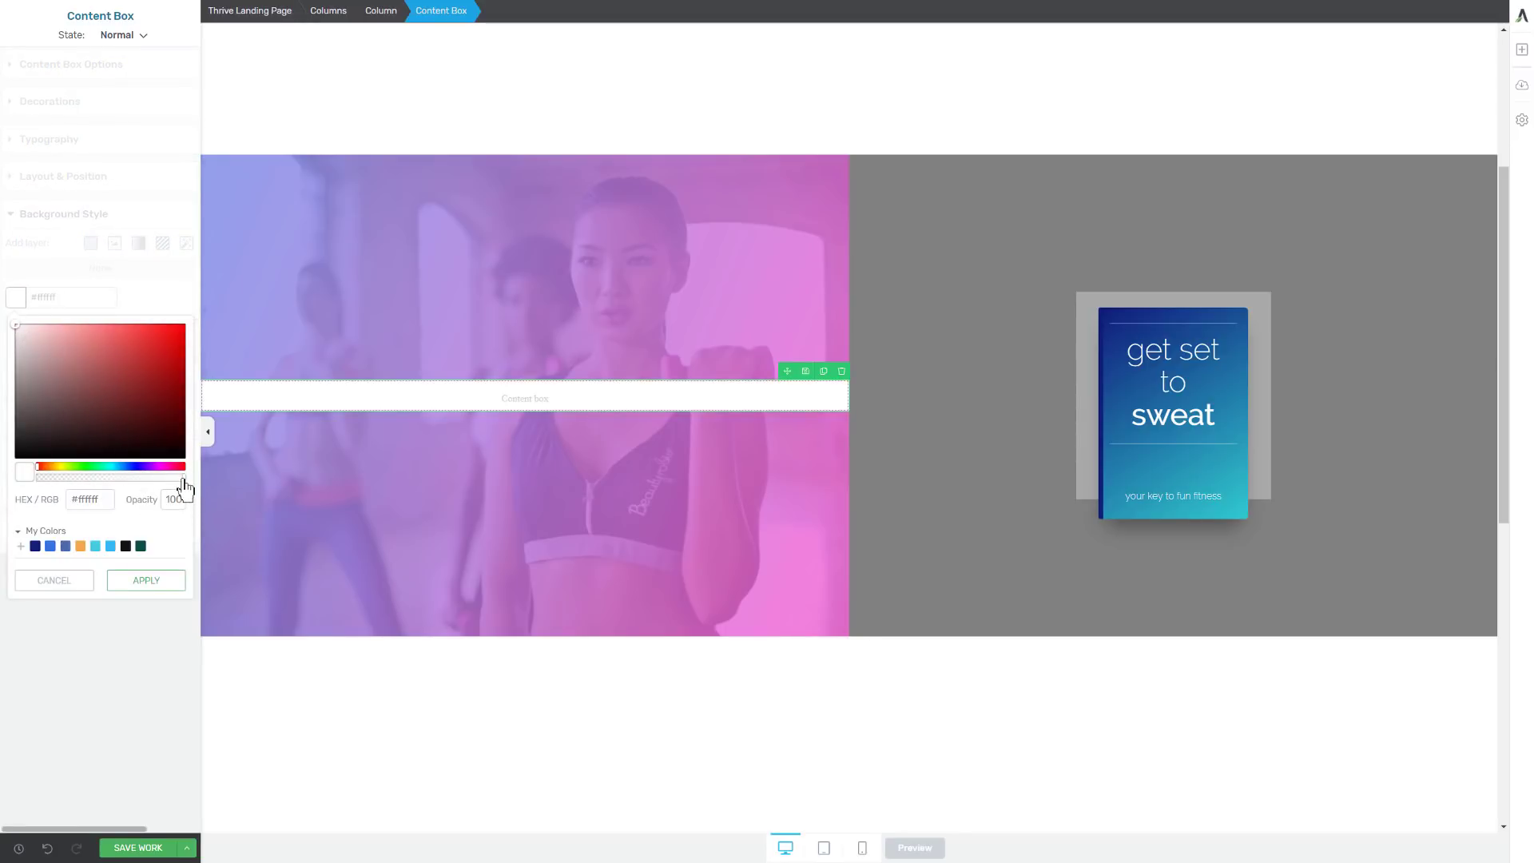
drag(183, 483, 104, 484)
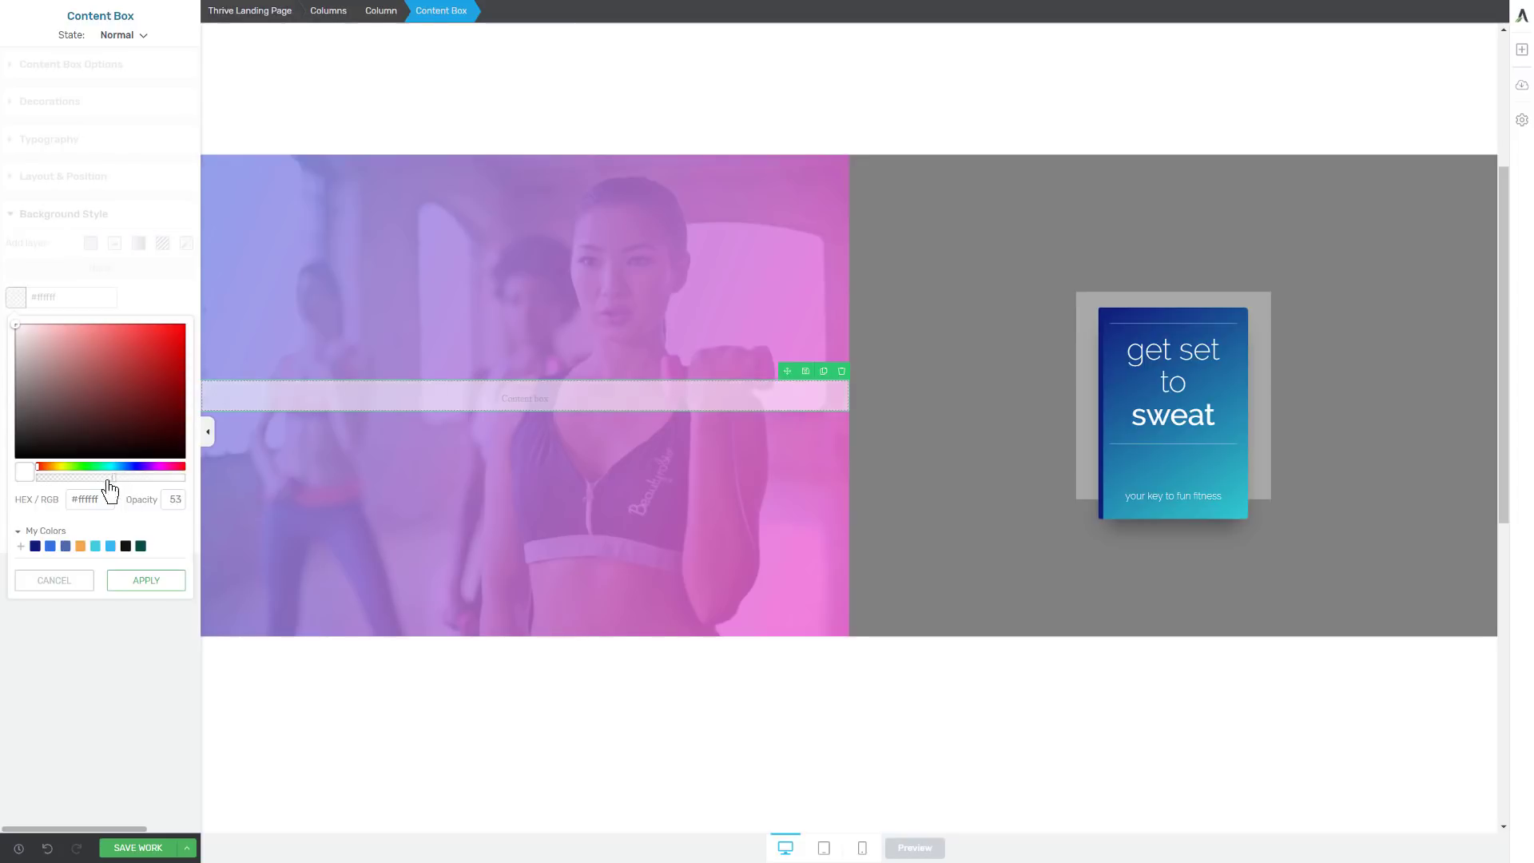
Apply the translucent background, then cap the box at 423 px max width, centred.
click(147, 580)
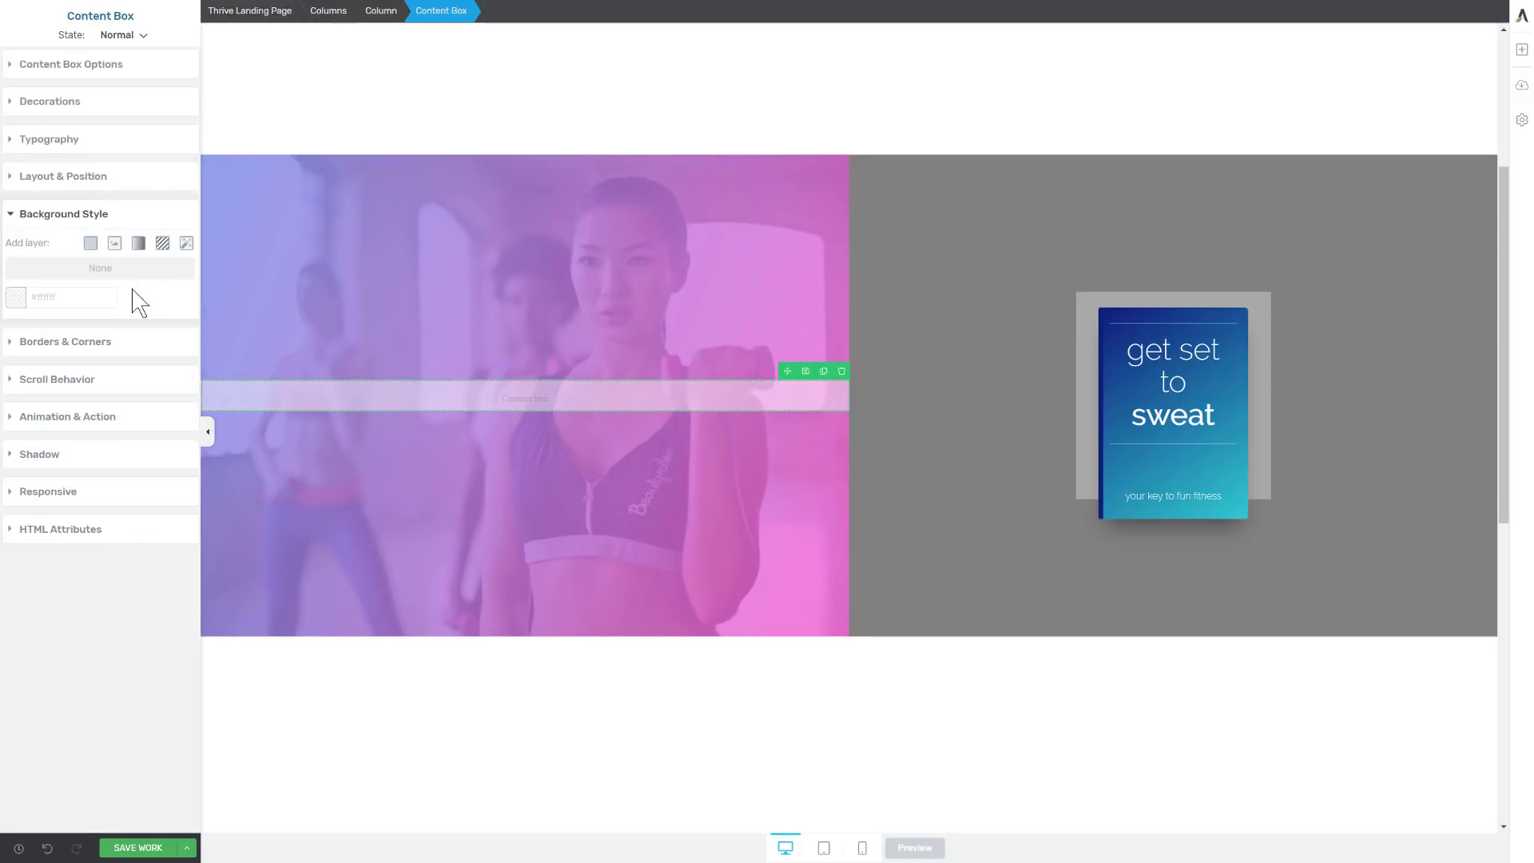
click(58, 182)
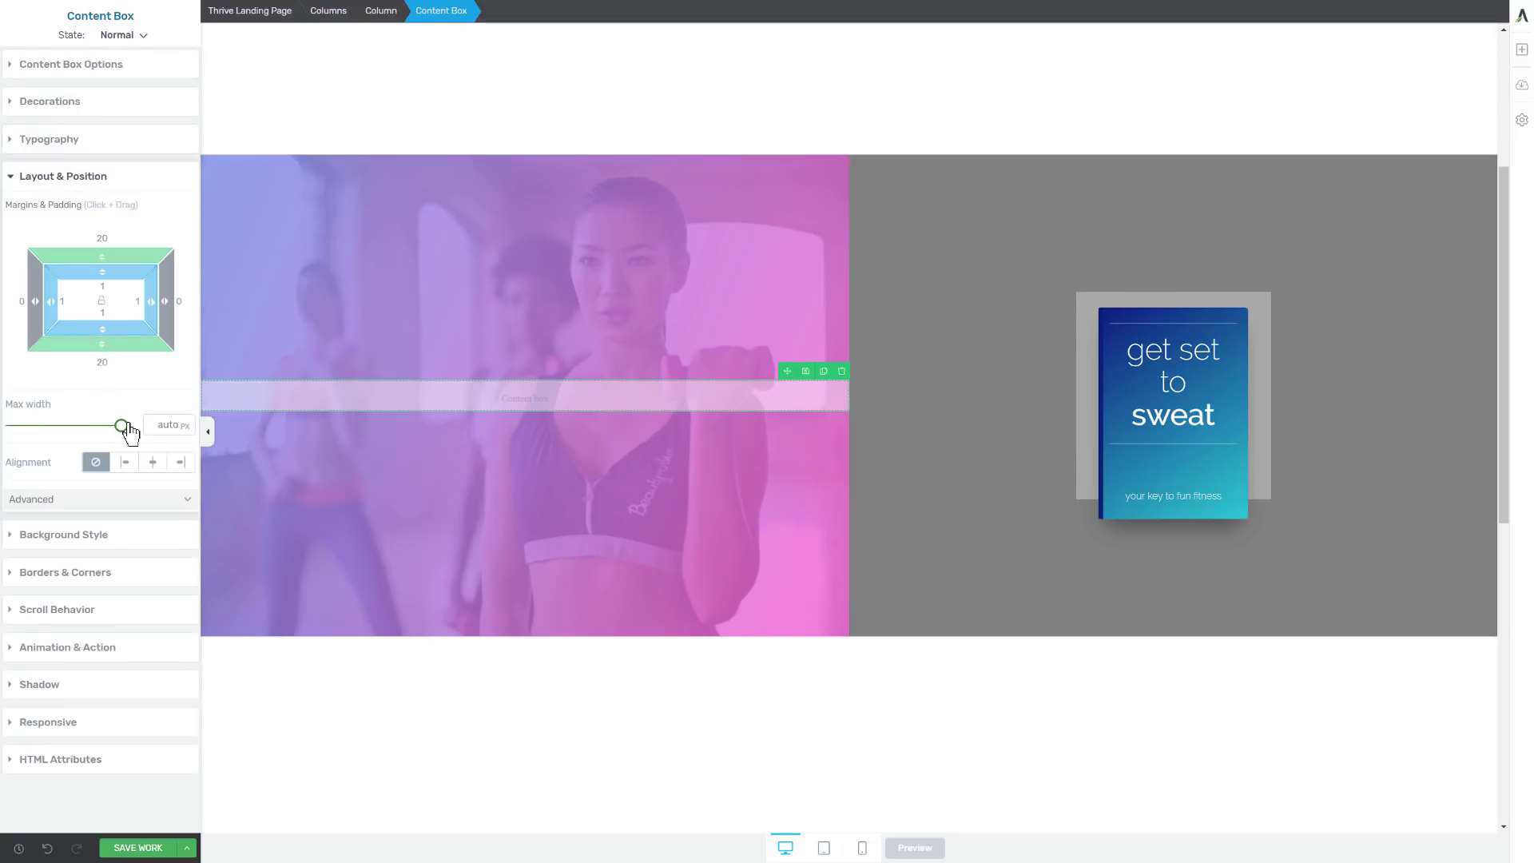
drag(122, 429, 69, 431)
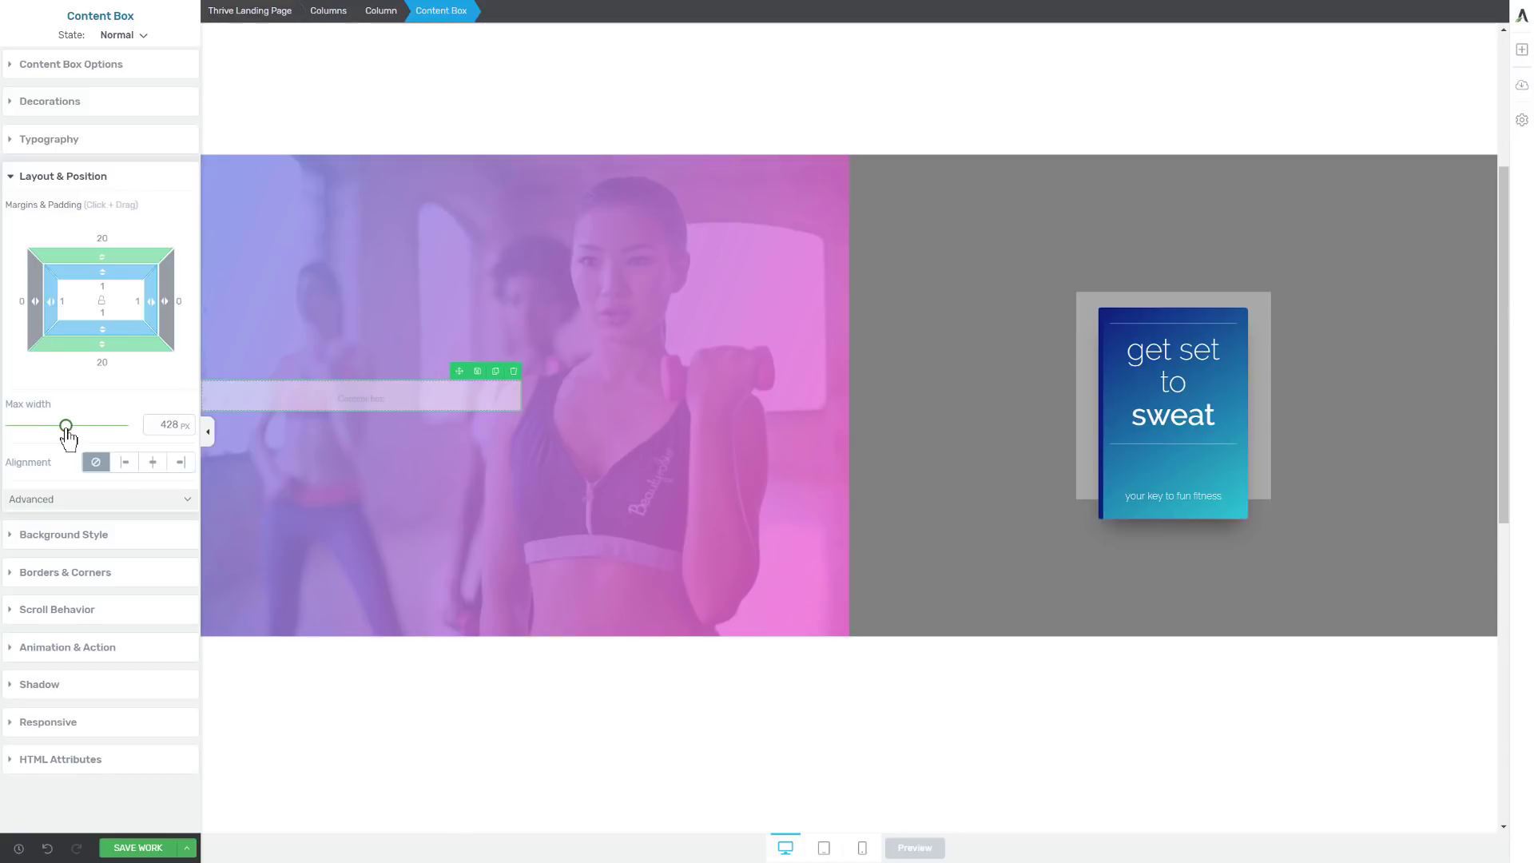
click(153, 464)
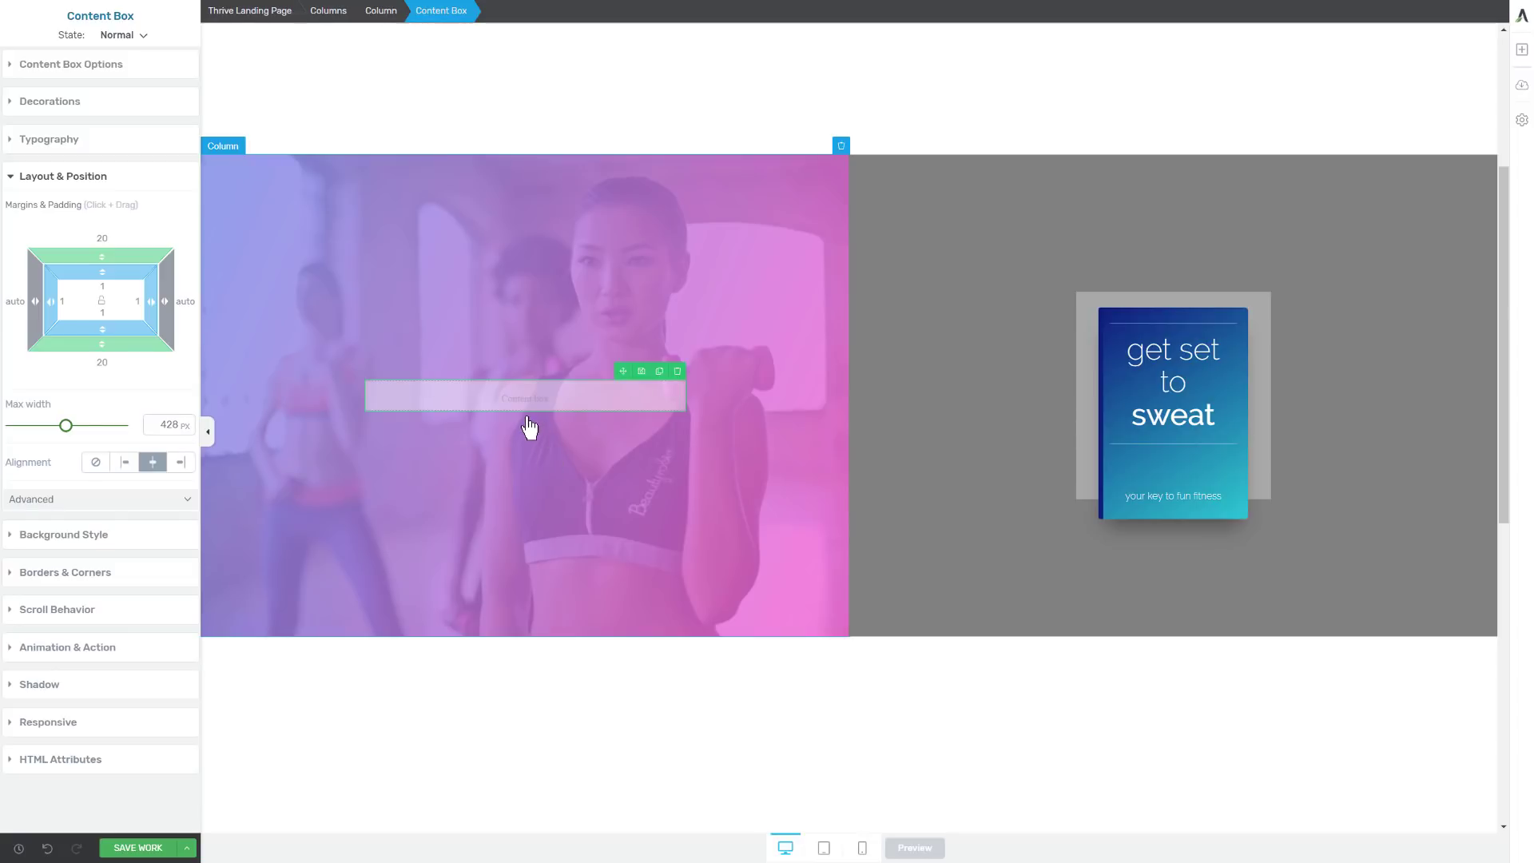
drag(69, 428, 65, 429)
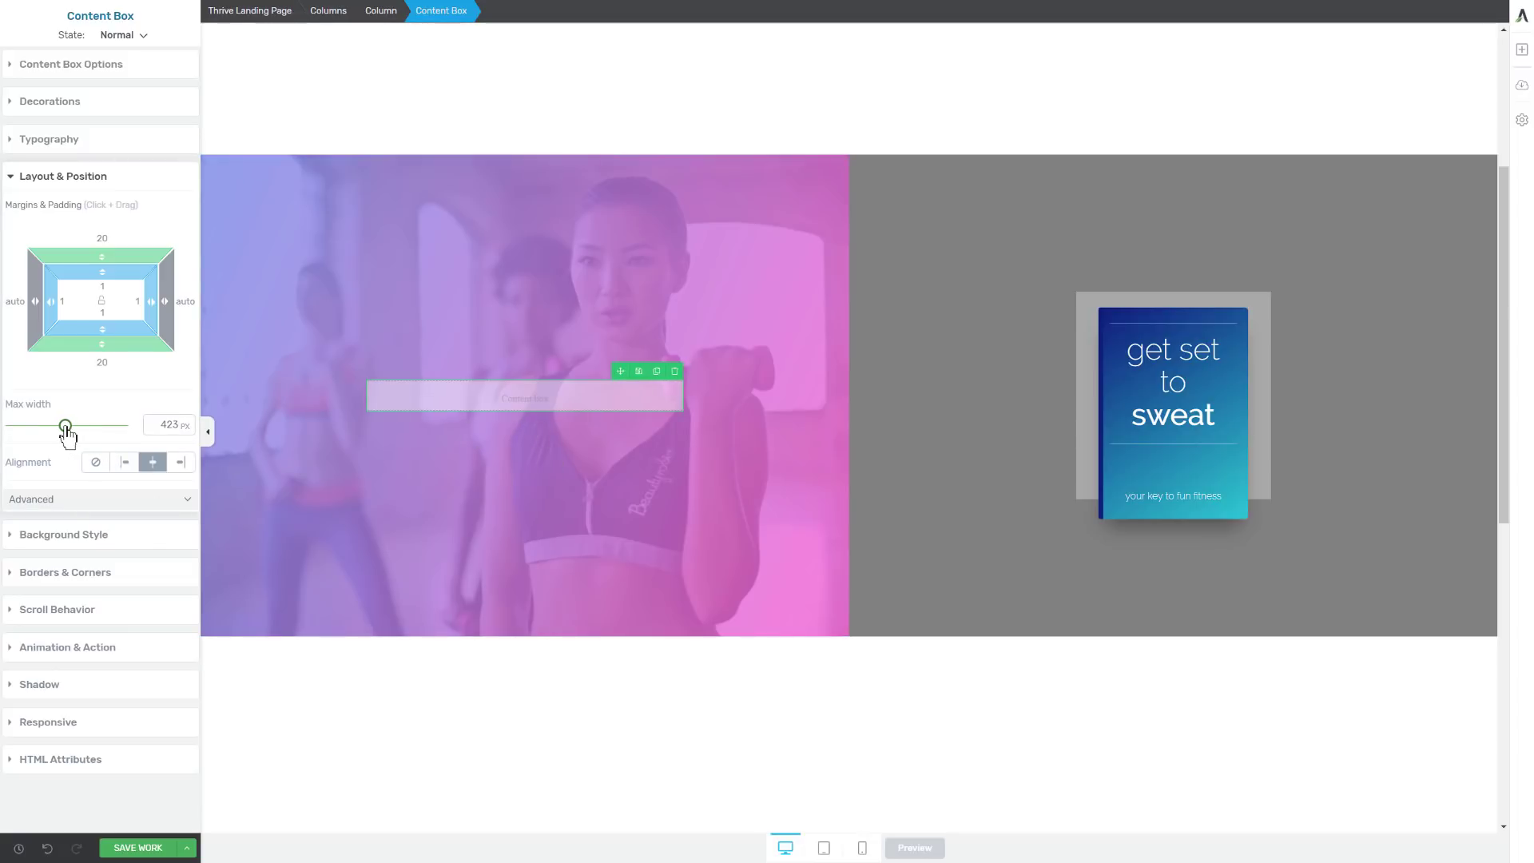
Nest a second Content Box inside the first and apply the saved blue-to-teal linear gradient.
click(1522, 49)
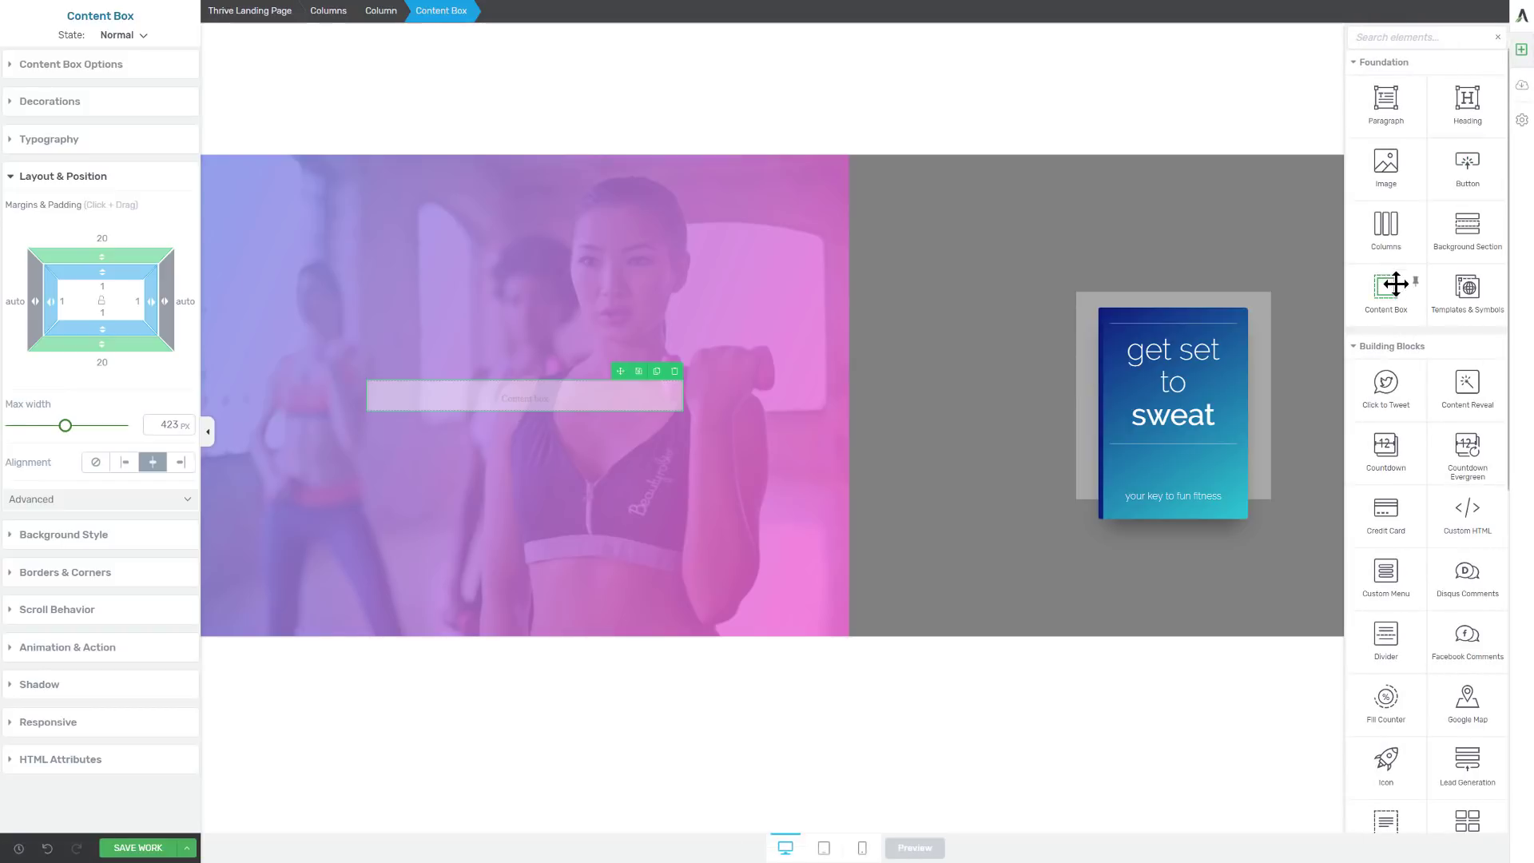
drag(1390, 284, 505, 401)
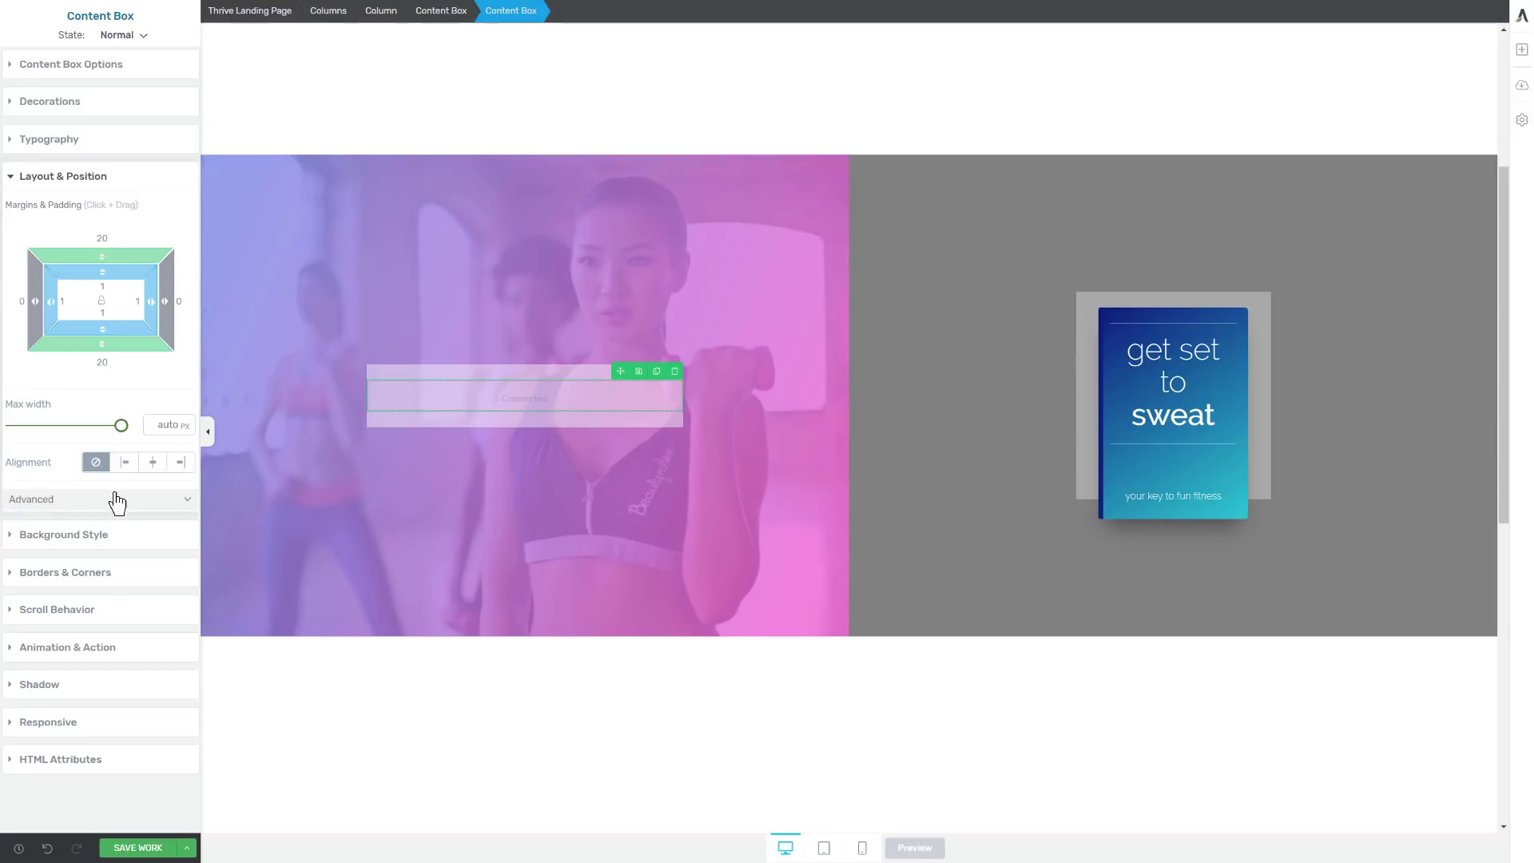
click(81, 542)
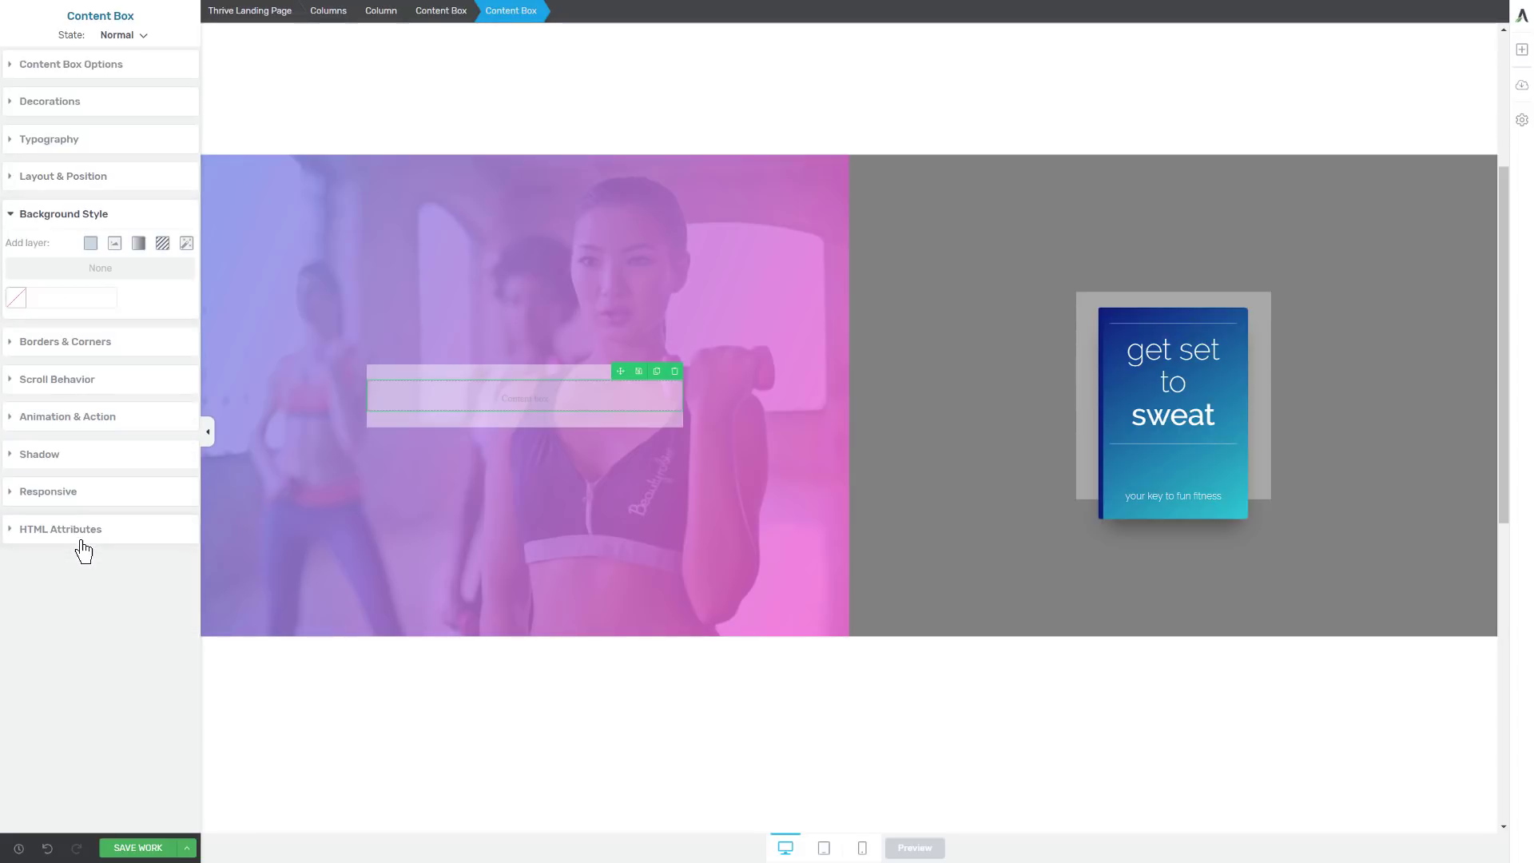
click(138, 244)
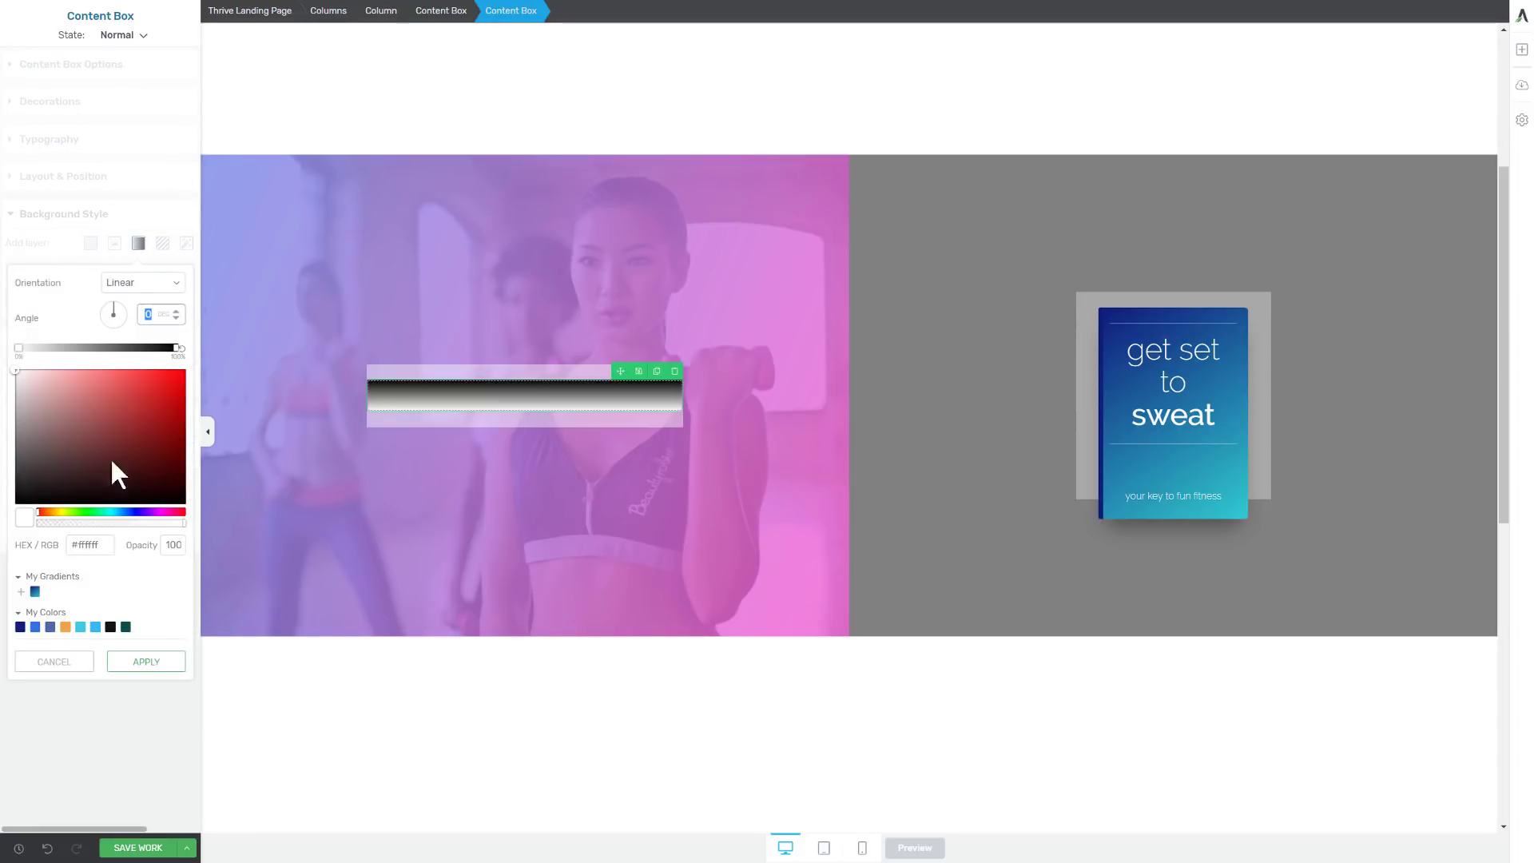
click(35, 599)
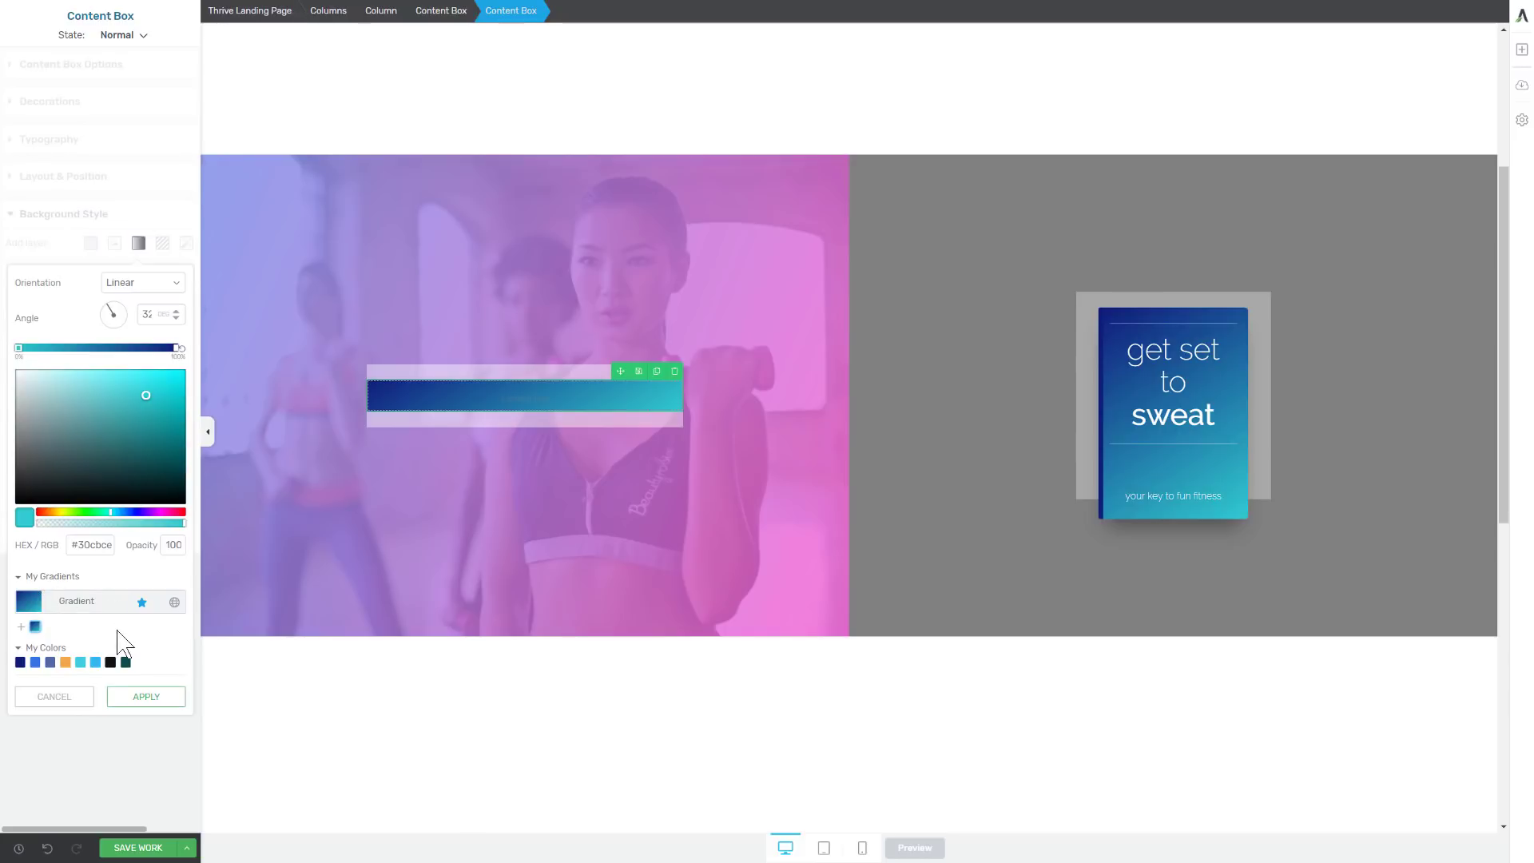
click(132, 706)
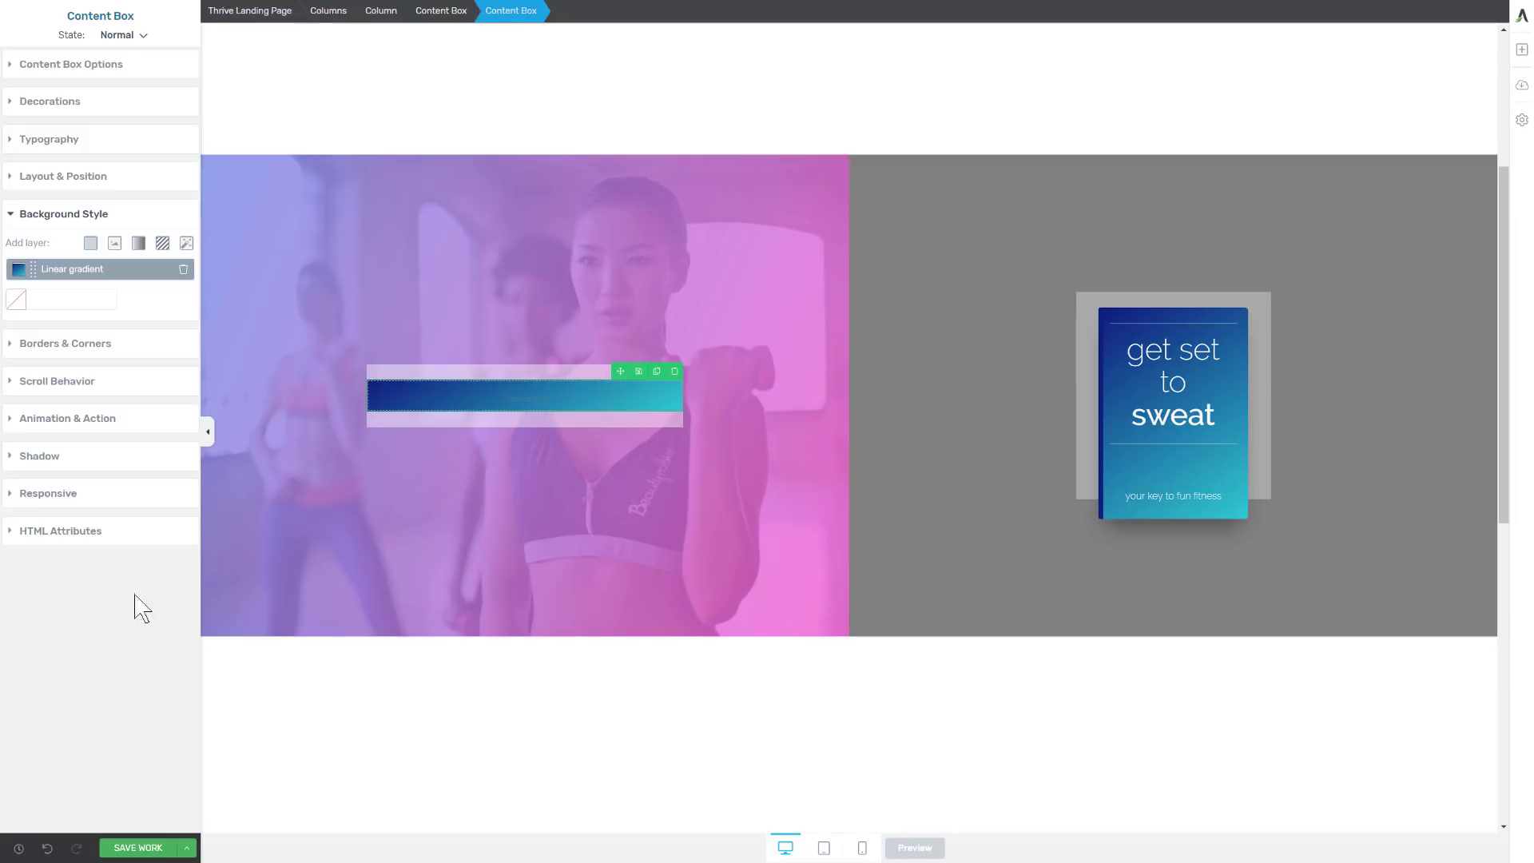
Set the inner gradient box's spacing value to 0 in Layout & Position.
click(76, 176)
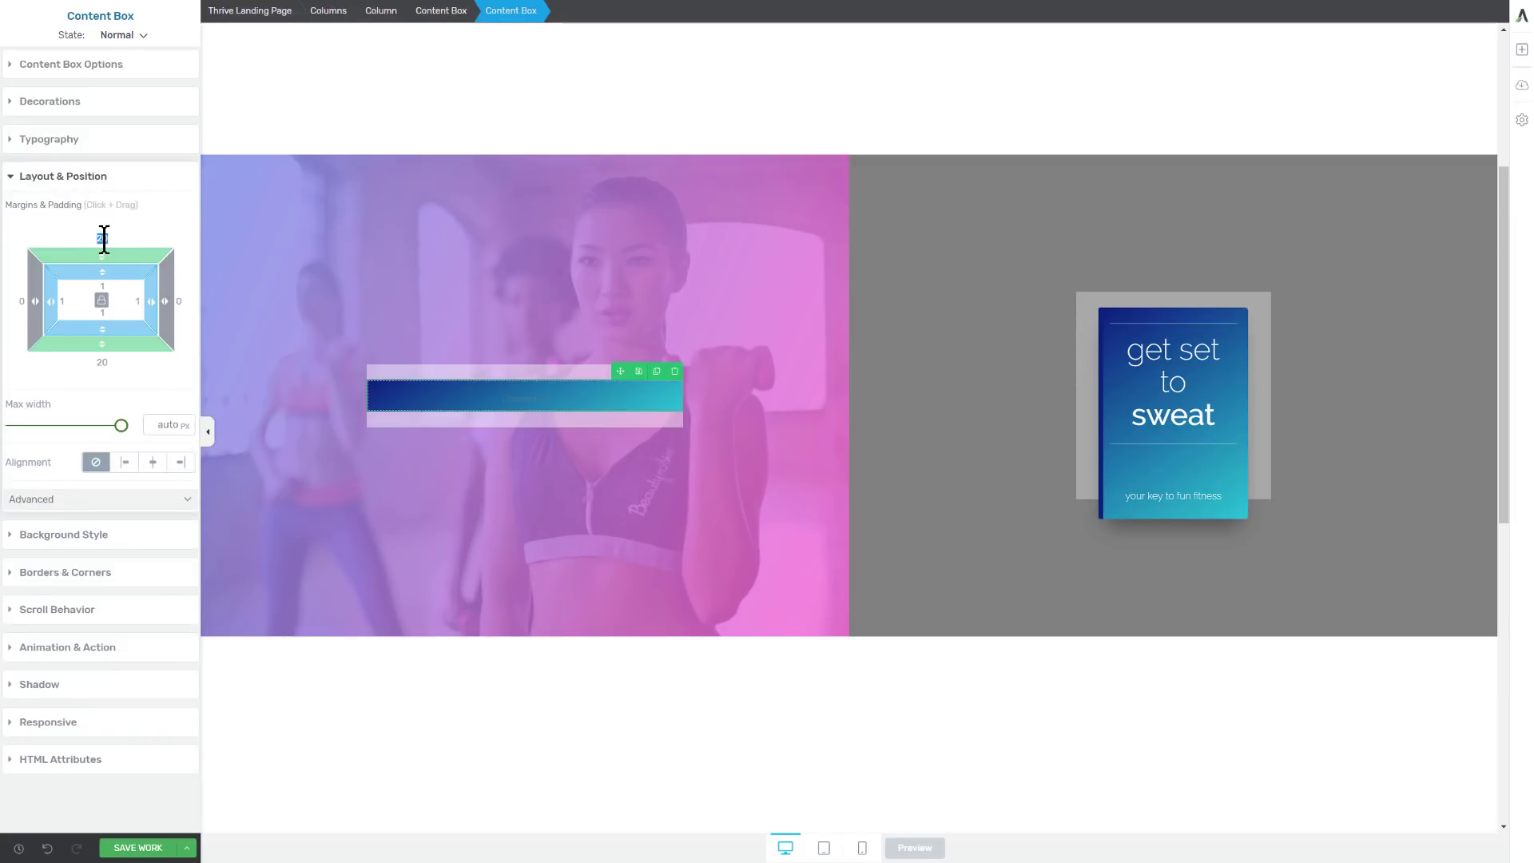
text(0)
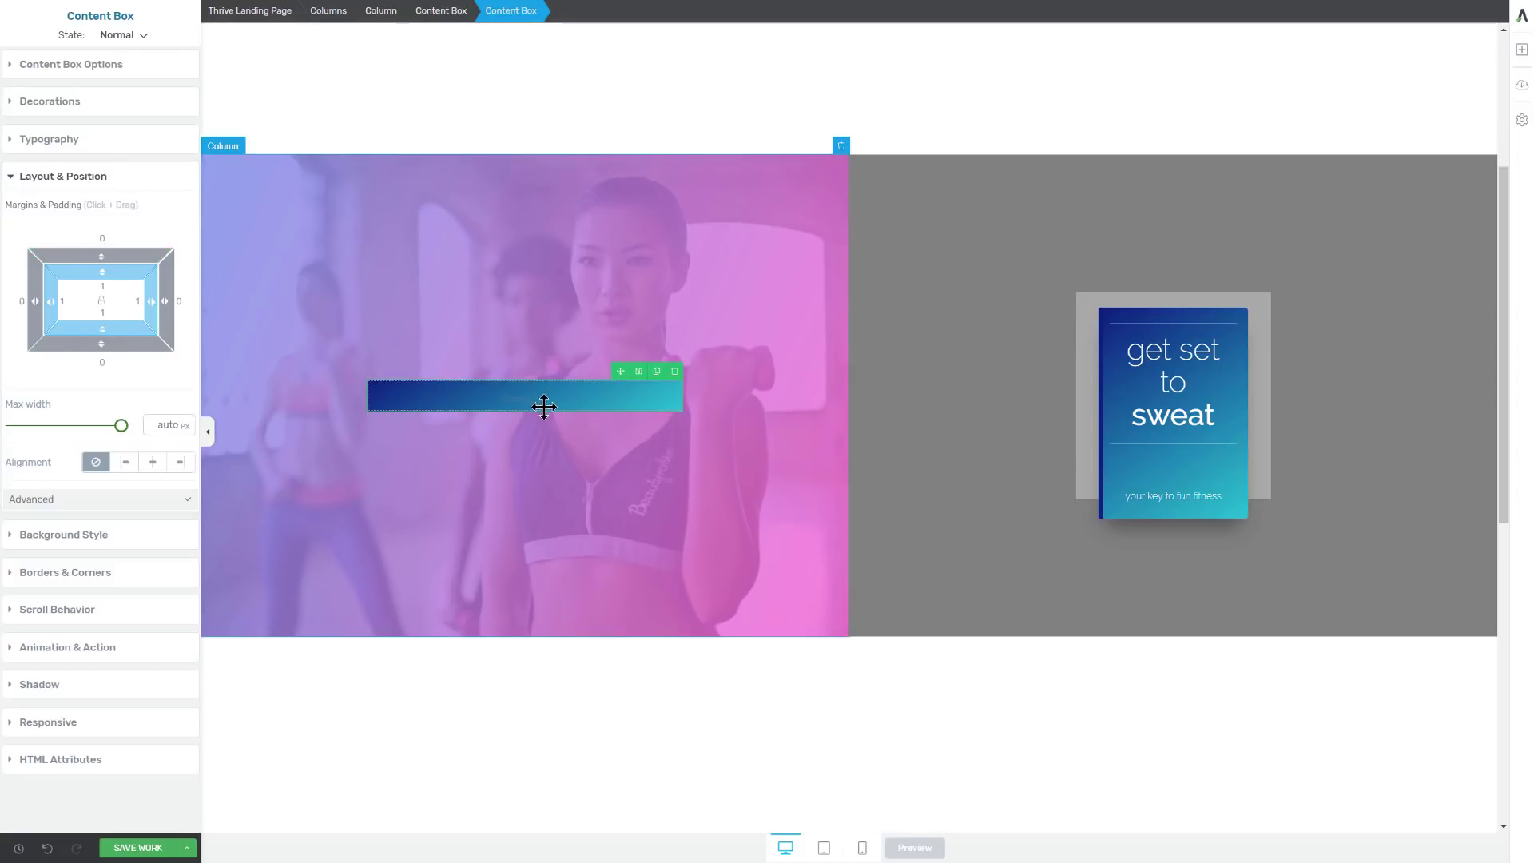
scroll(514, 284, down, 2)
scroll(514, 284, up, 2)
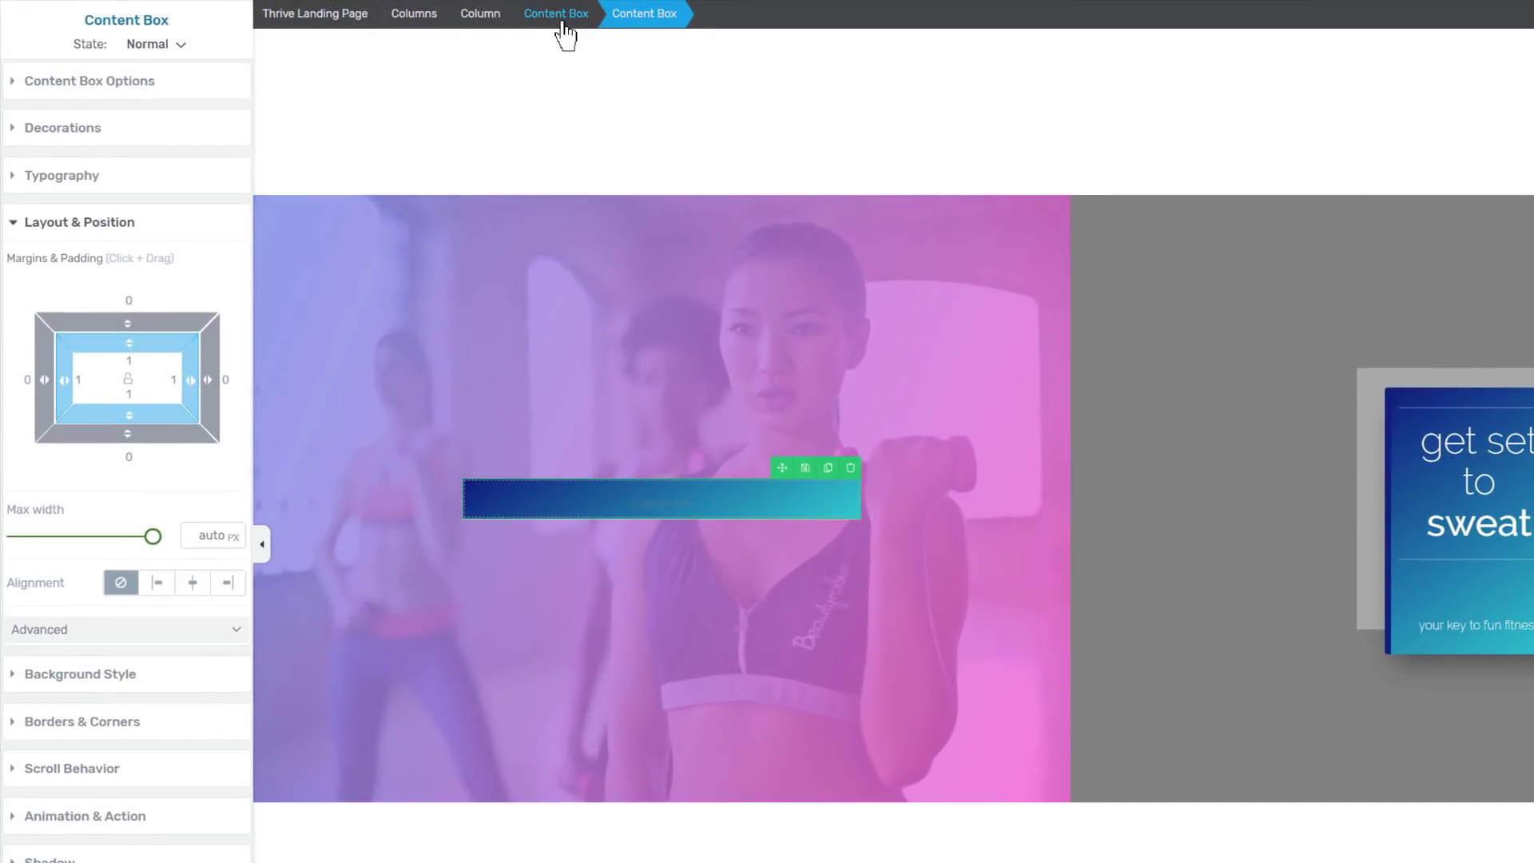
Give the outer content box 30 px padding on top and sides, 0 at the bottom.
click(557, 20)
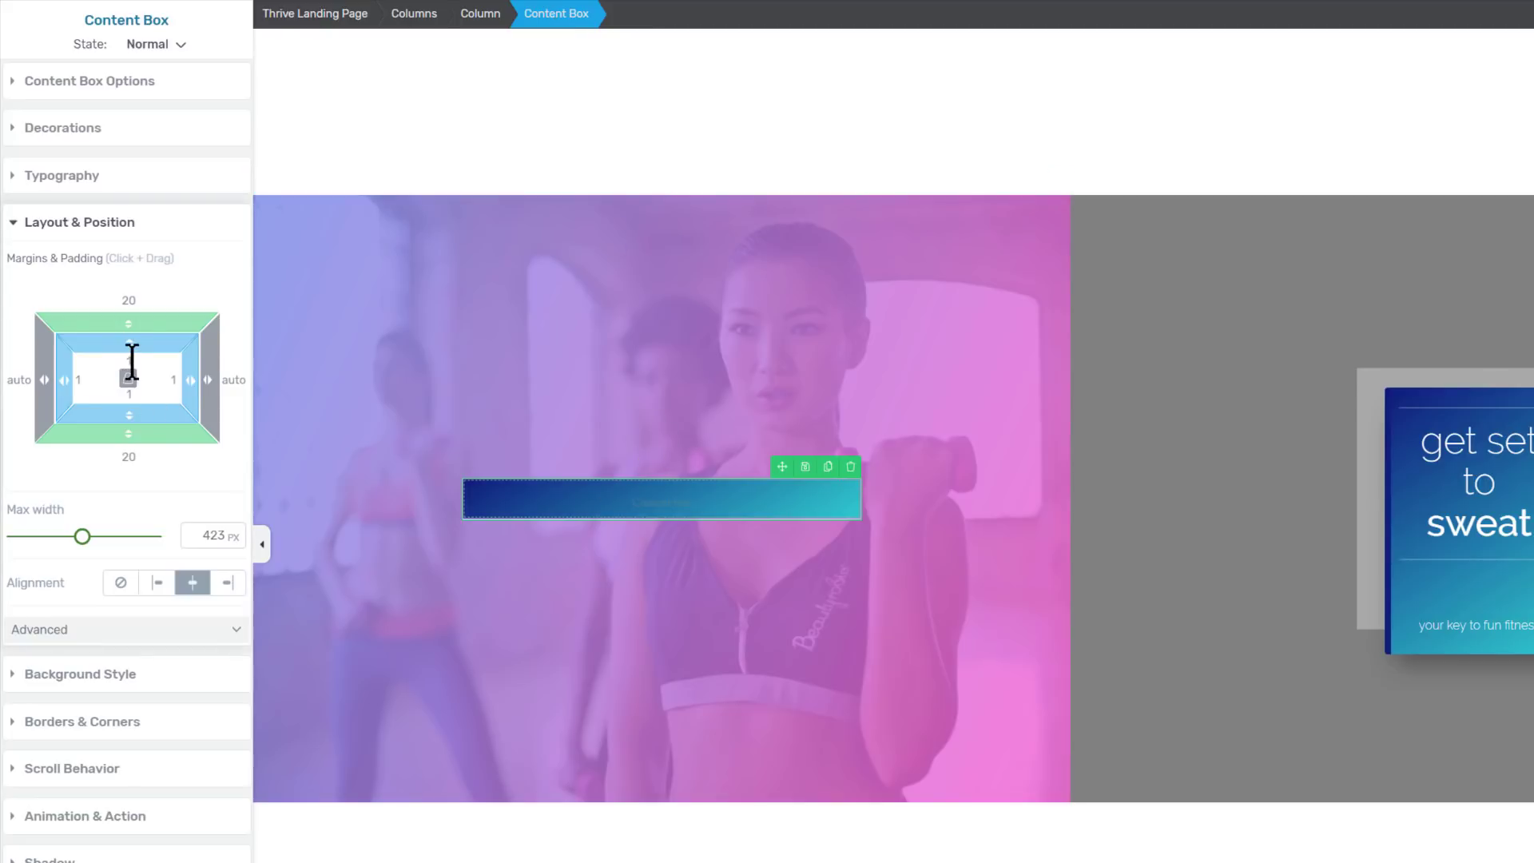
drag(131, 352, 131, 400)
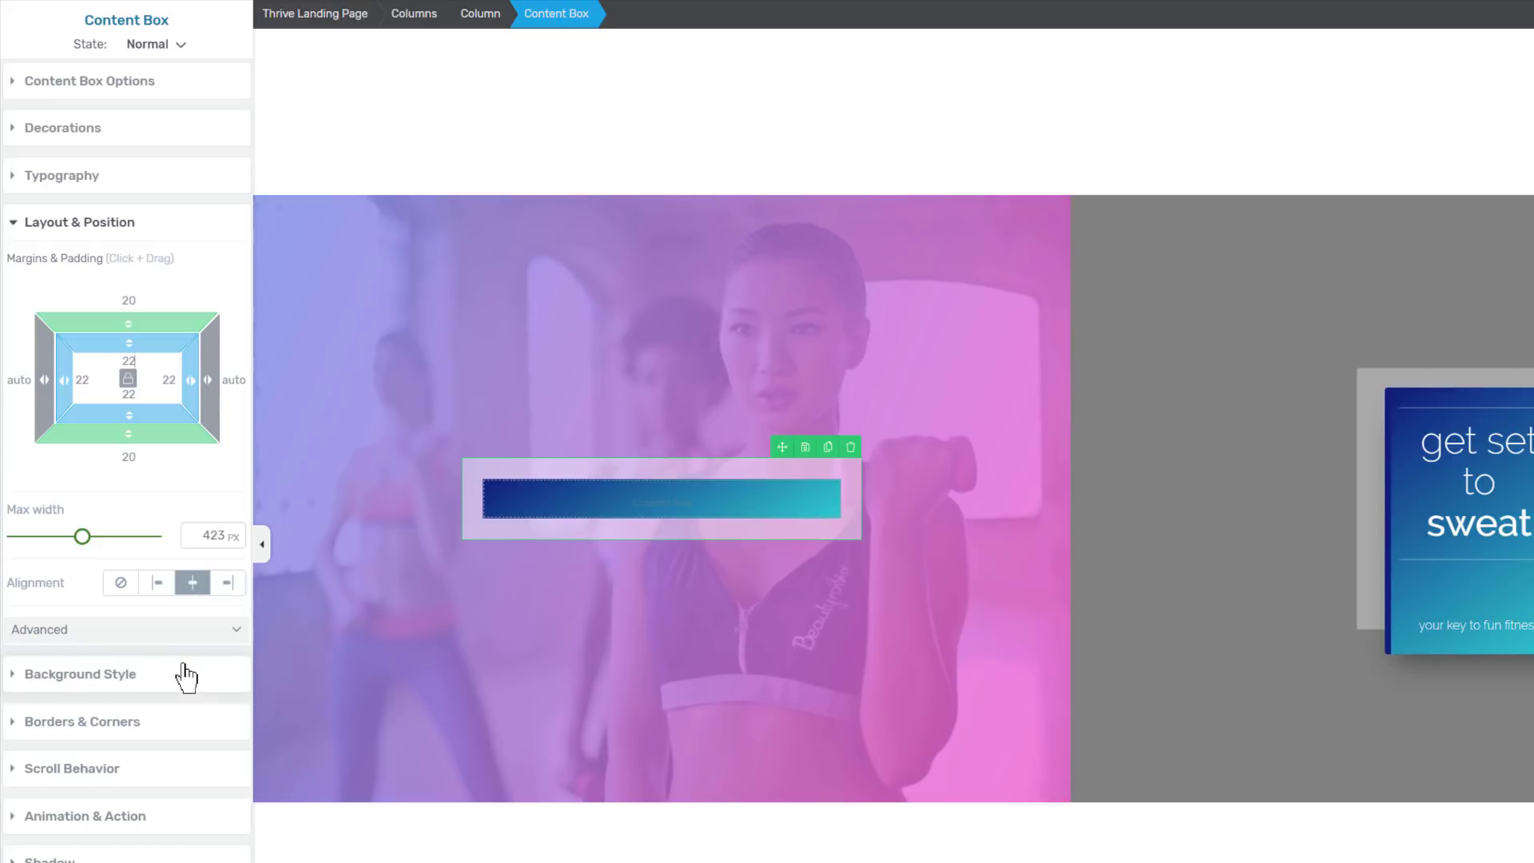
mouse_move(126, 345)
mouse_down()
mouse_move(130, 392)
mouse_move(127, 343)
mouse_up()
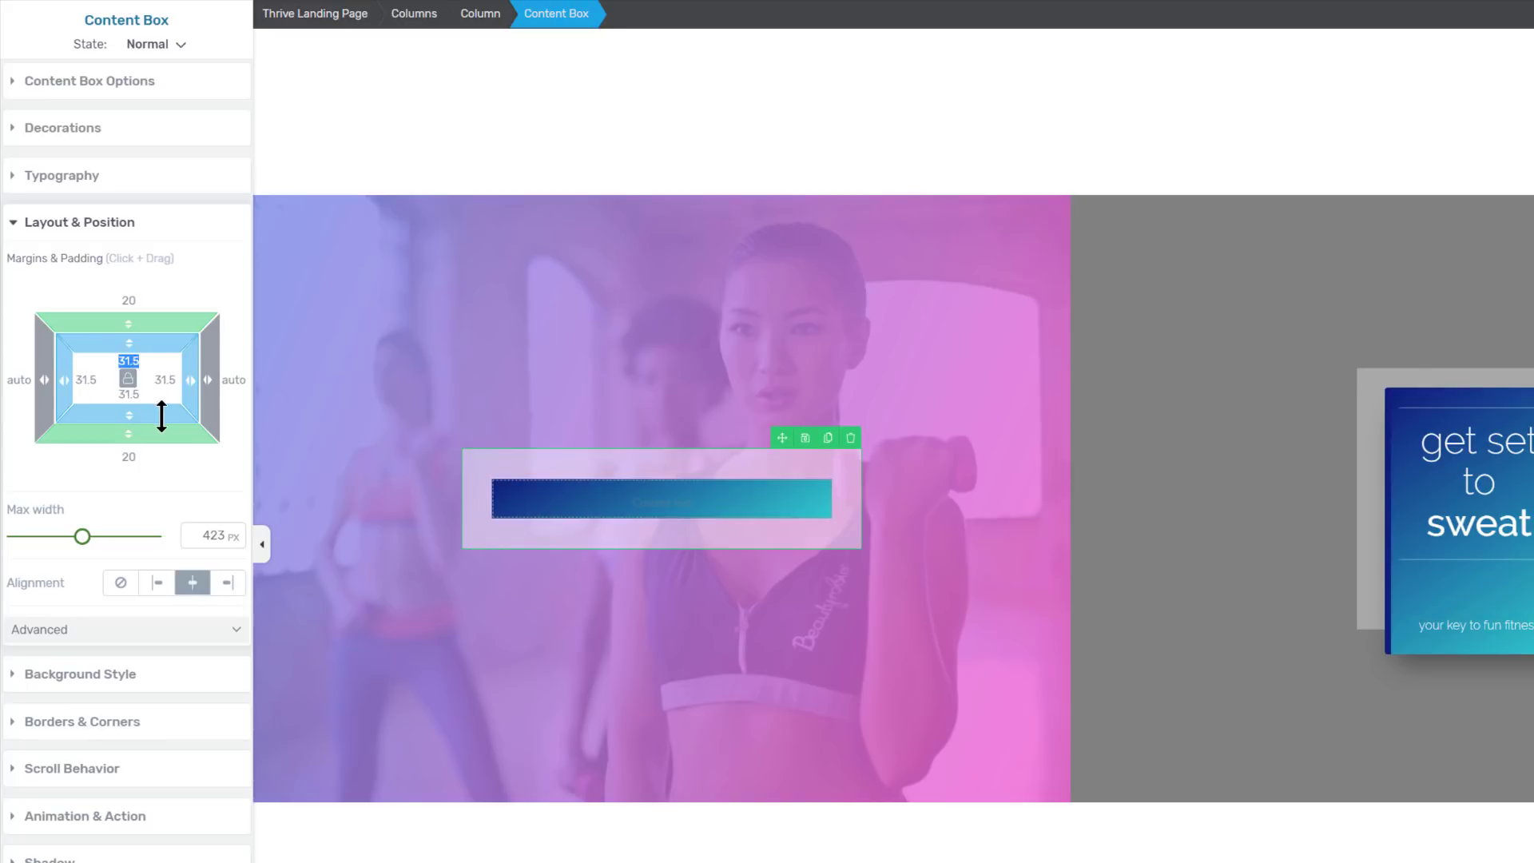
text(30)
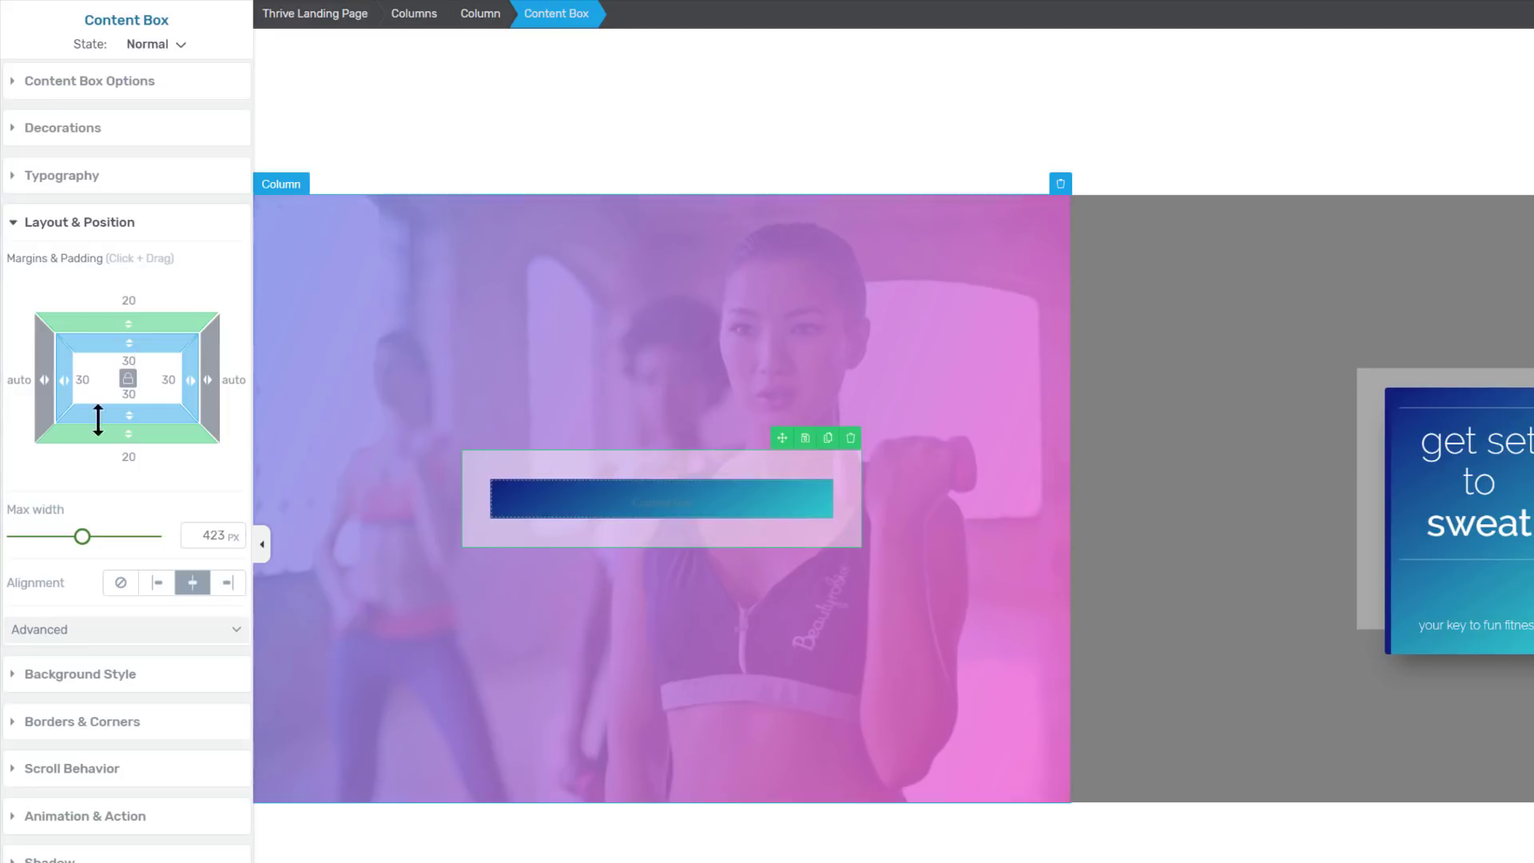
click(129, 378)
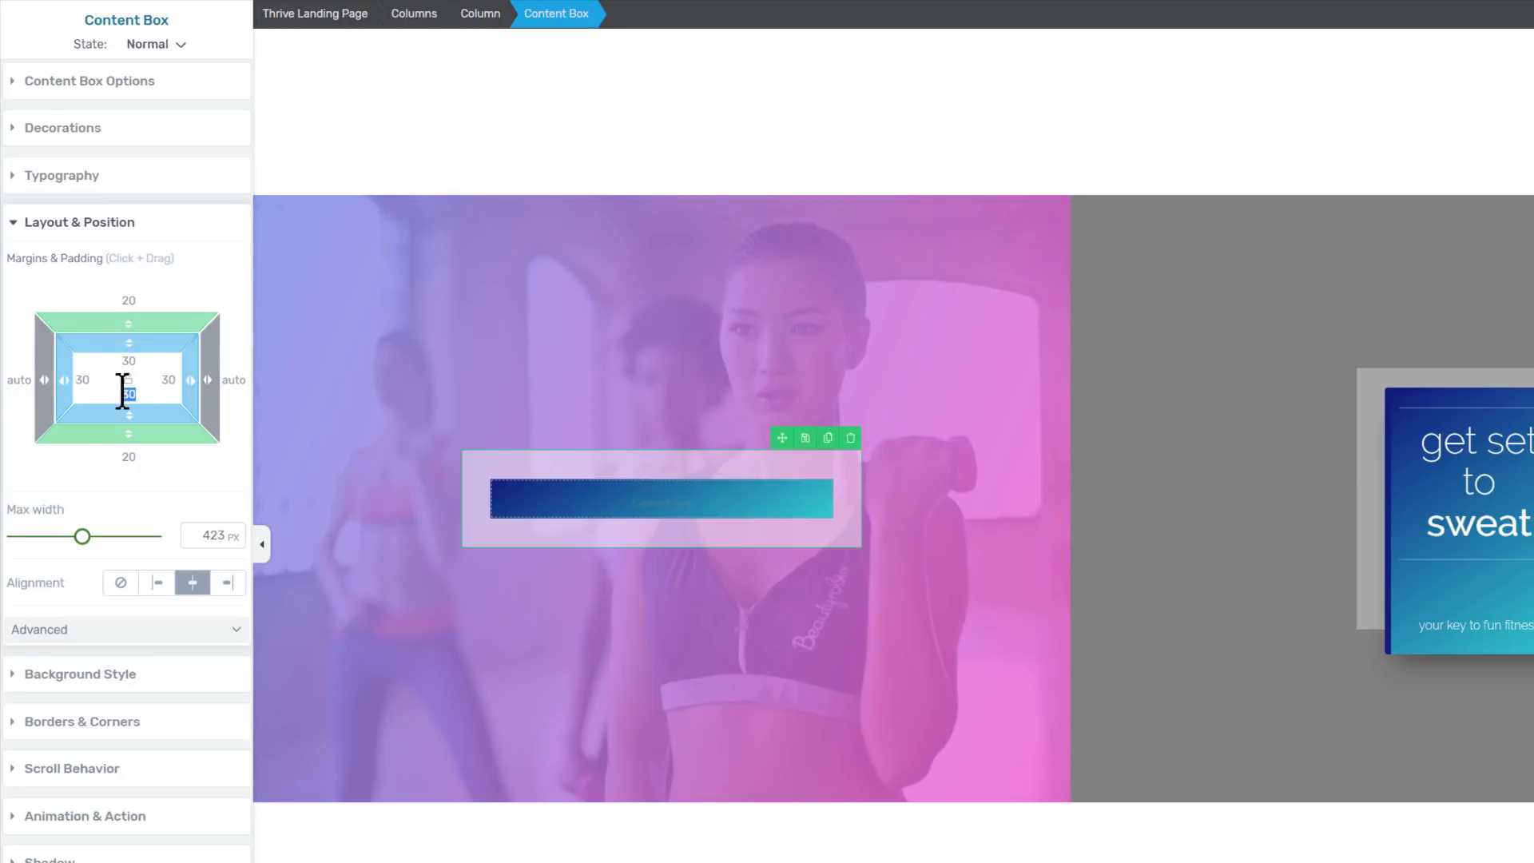
text(0)
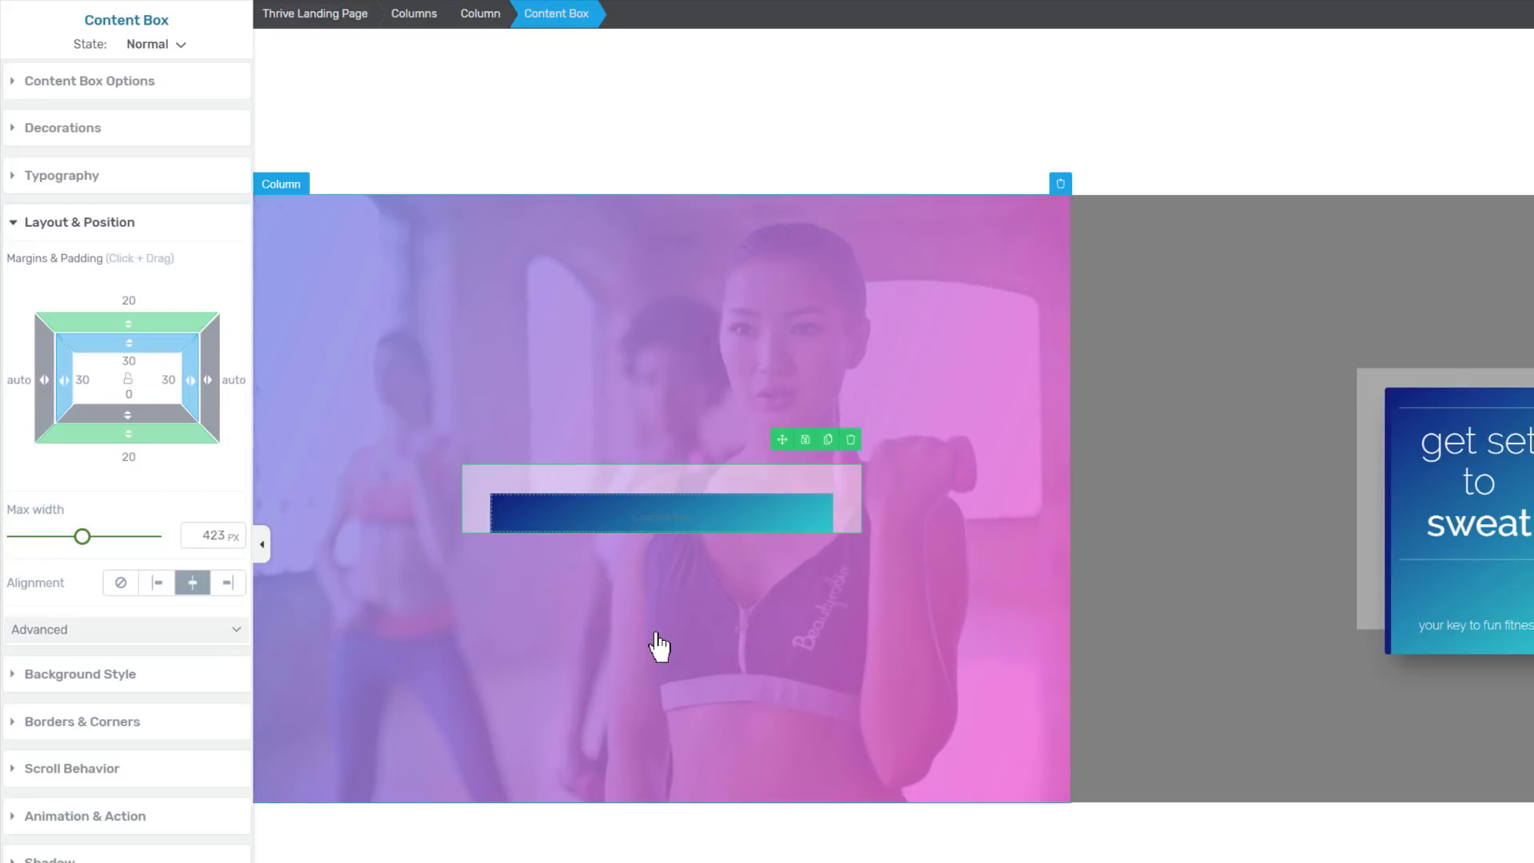
Reselect the inner gradient content box through the element hierarchy.
click(613, 625)
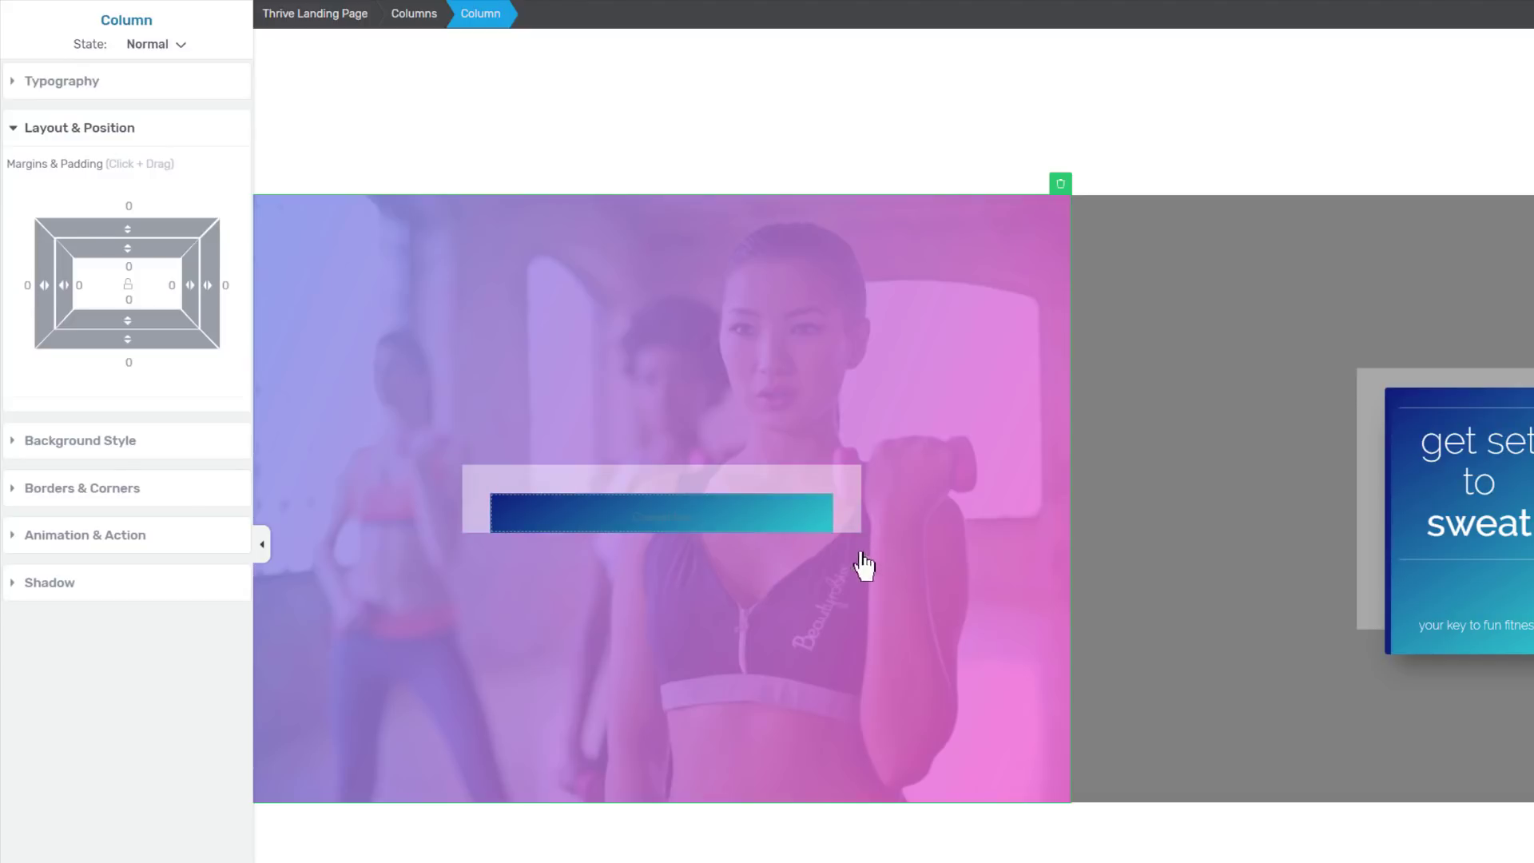
click(780, 520)
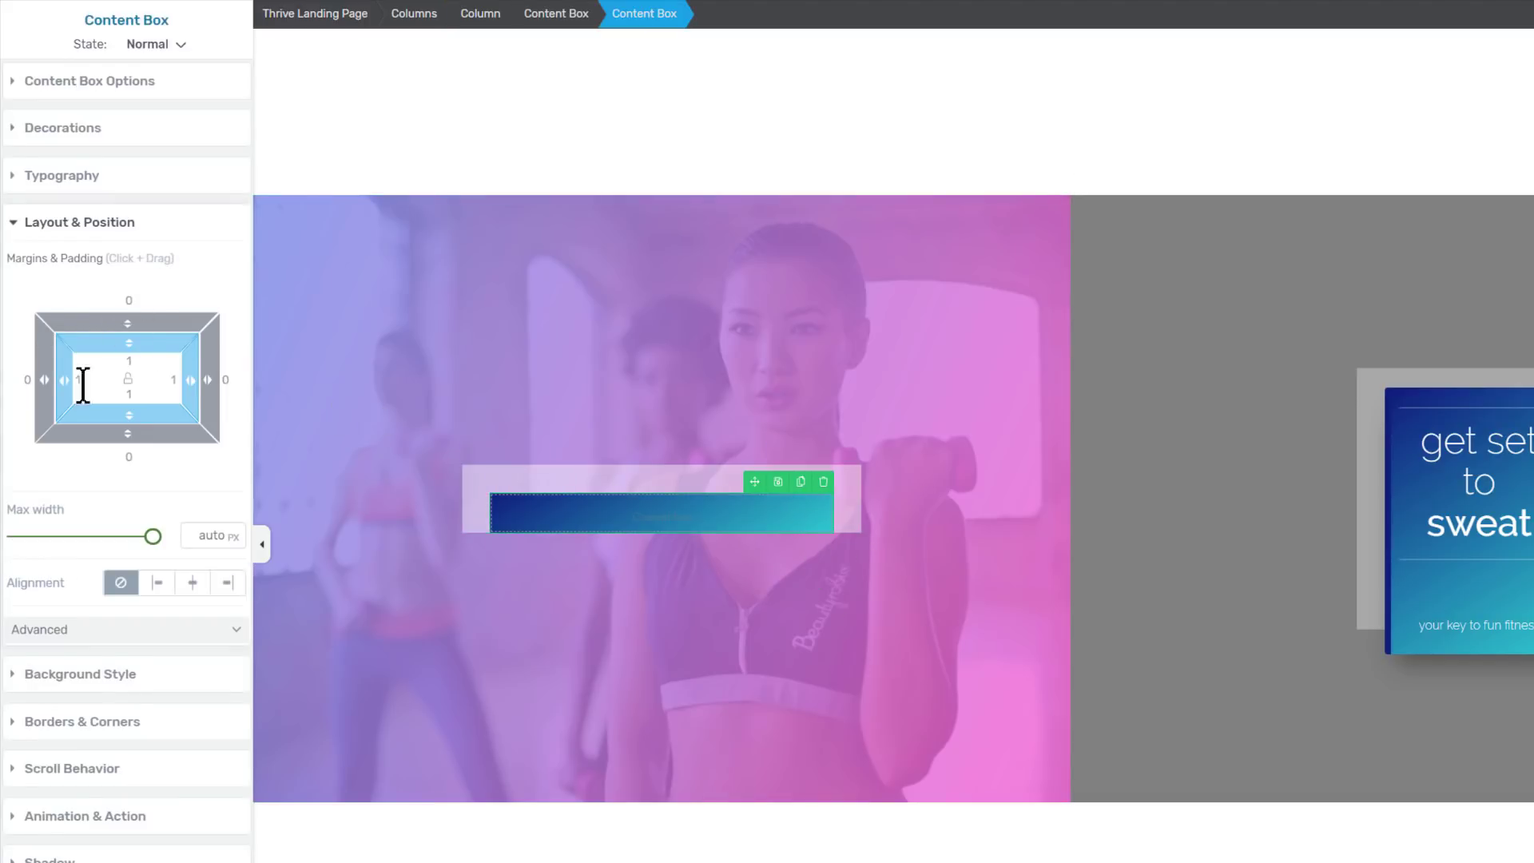
click(847, 509)
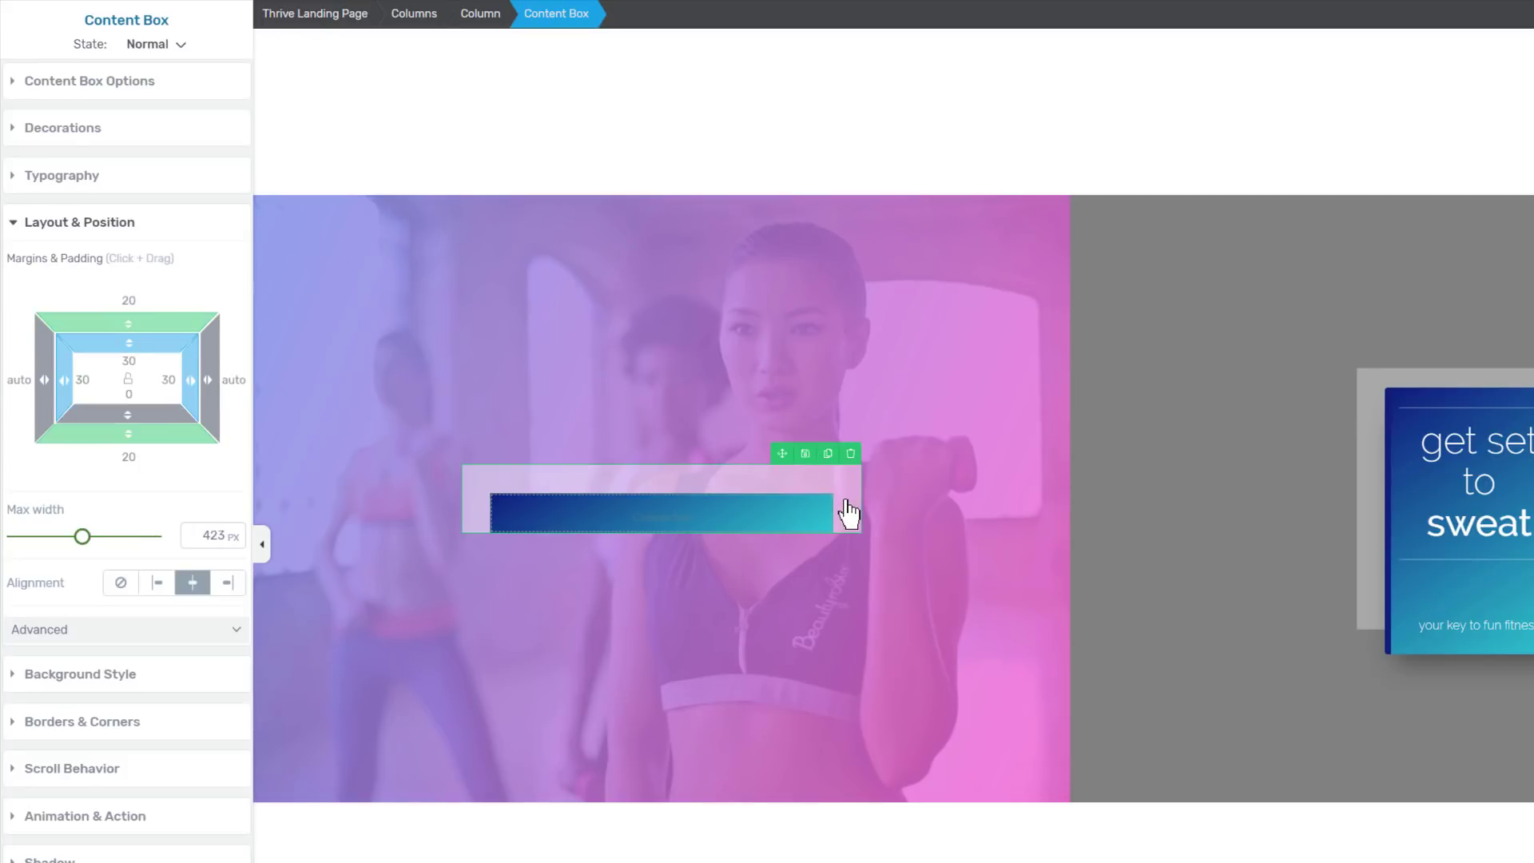
click(527, 529)
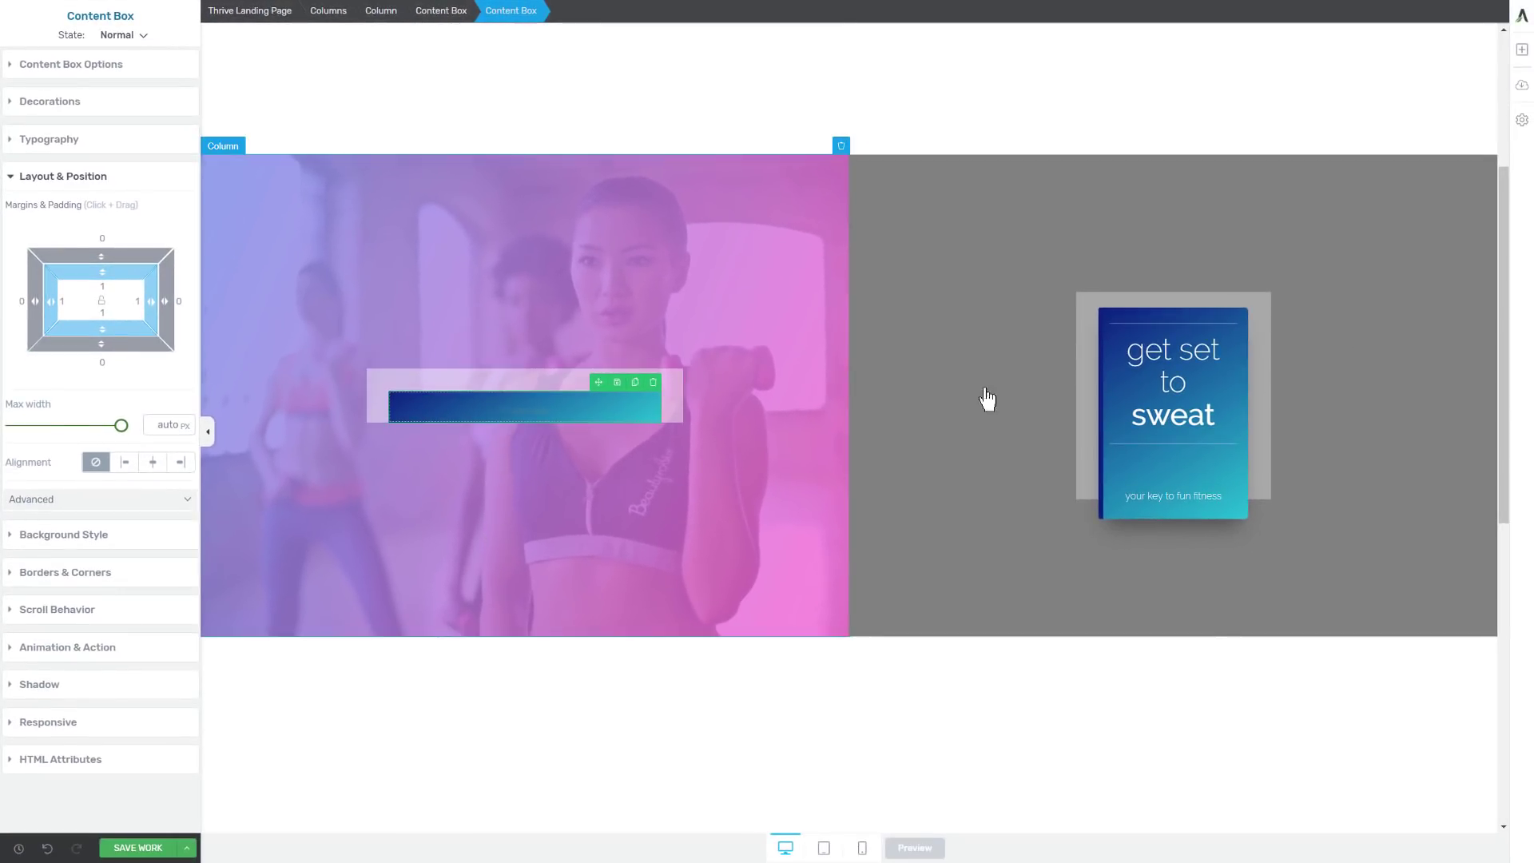
Add a Plain Text element reading 'get set / to / sweat' on three lines.
click(1522, 50)
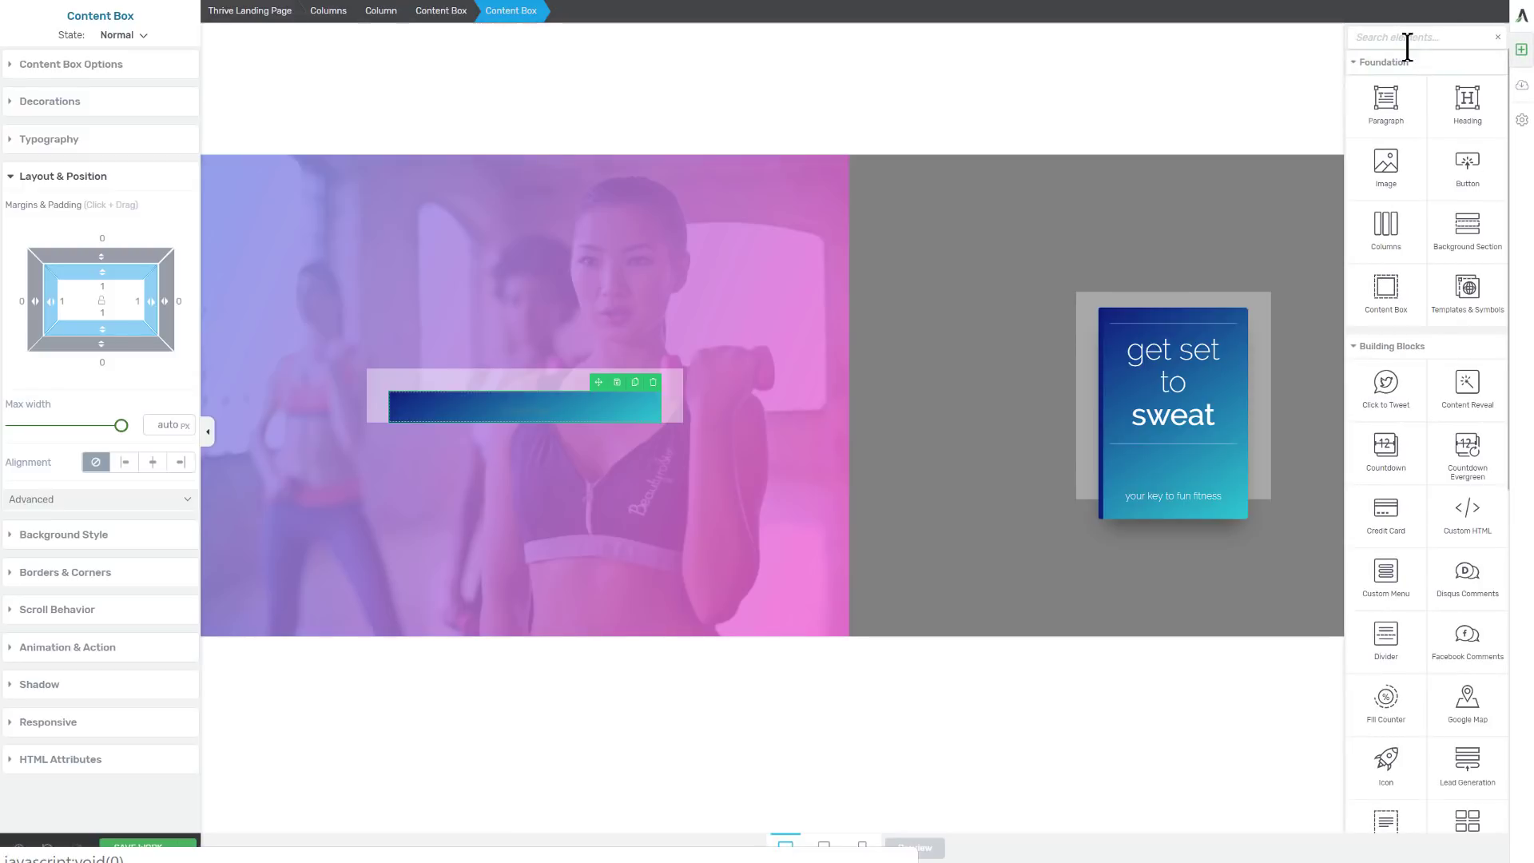
text(pla)
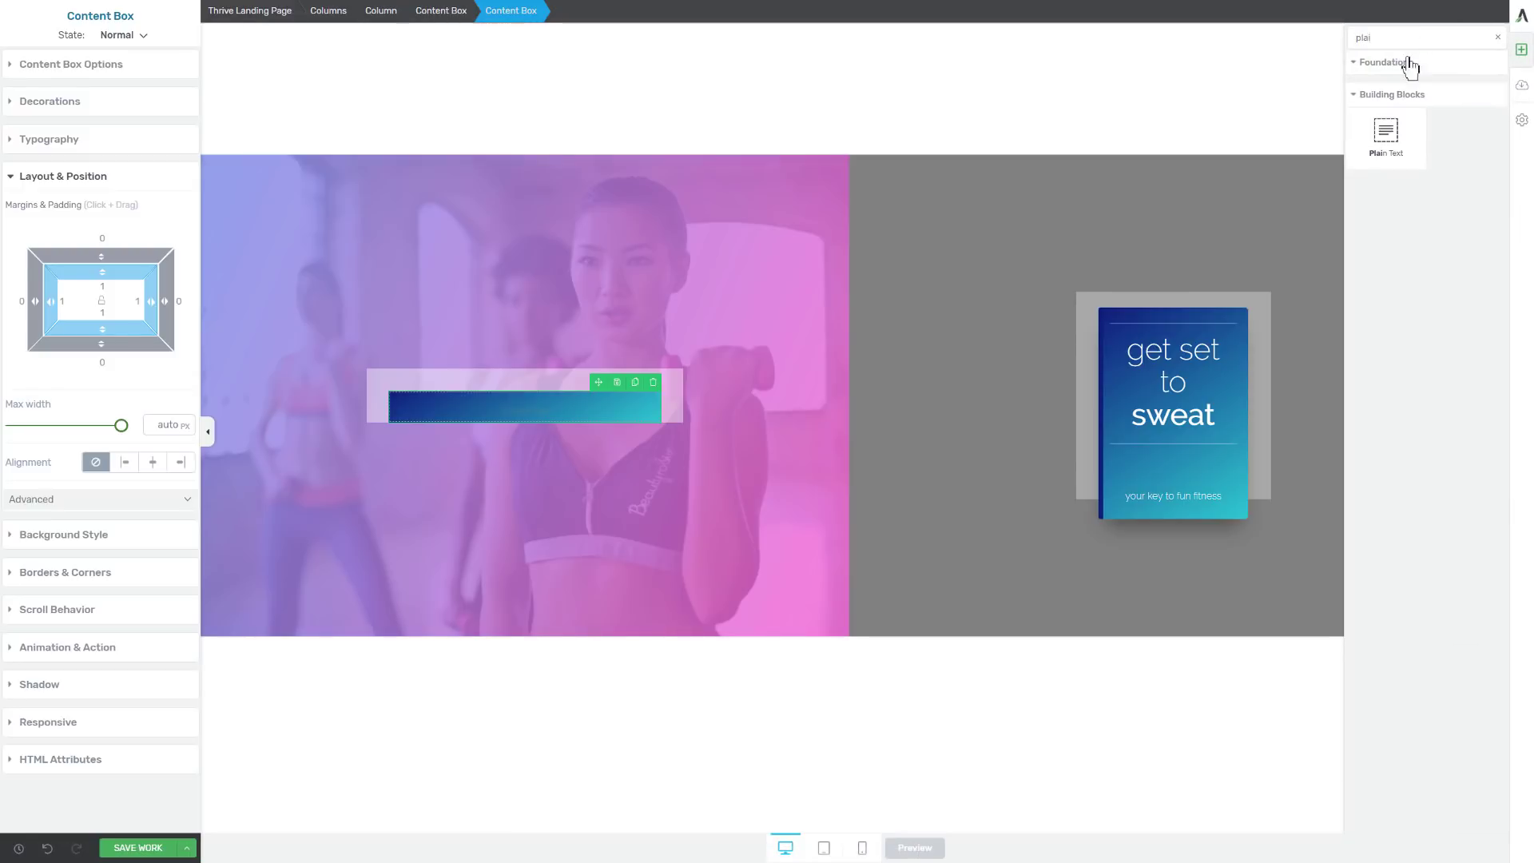
drag(1387, 132, 510, 410)
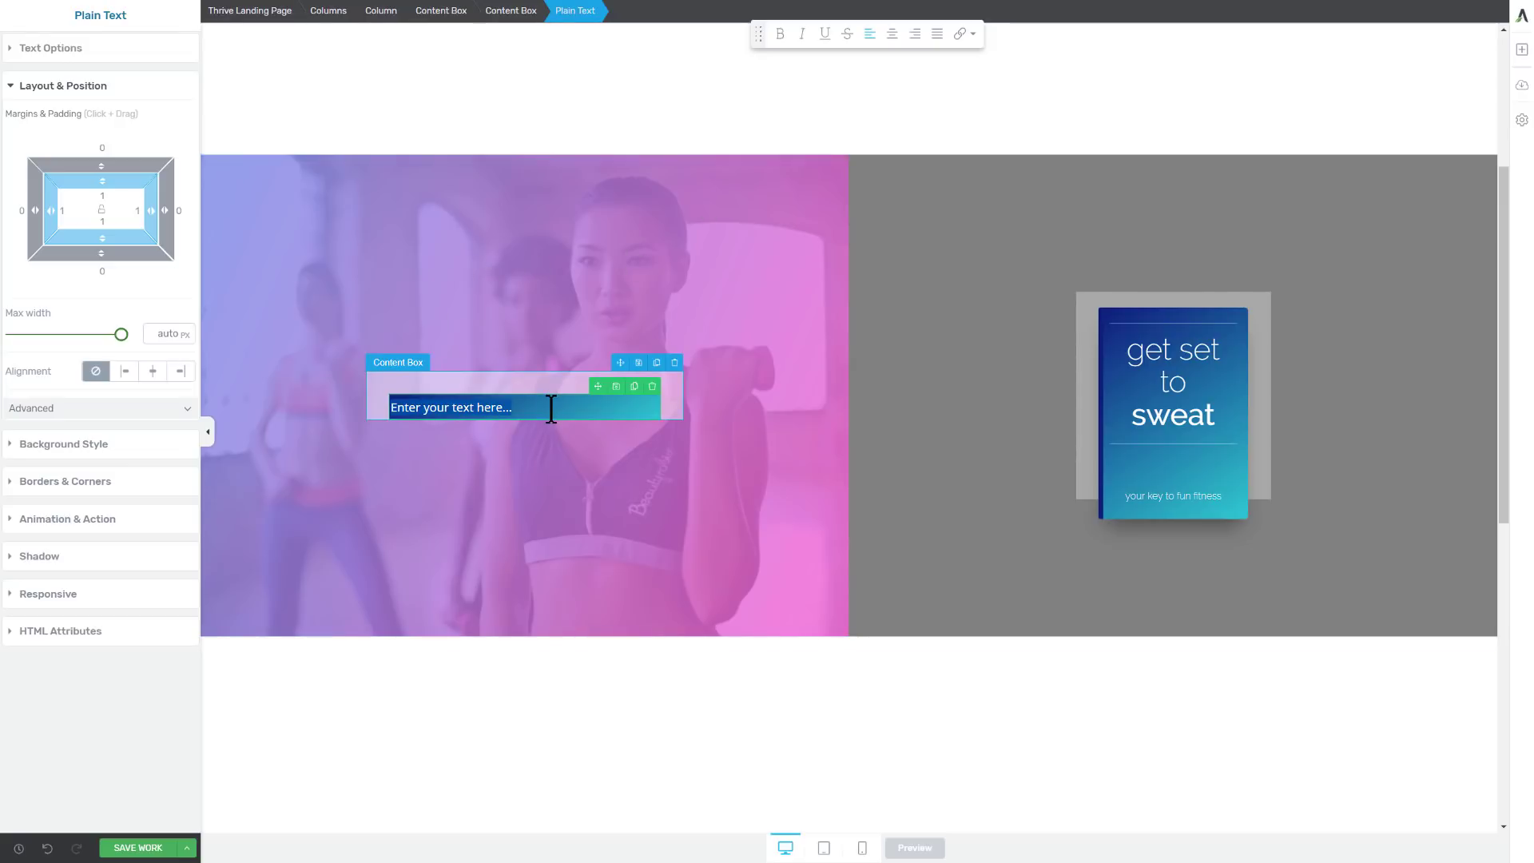
text(get set)
key(Return)
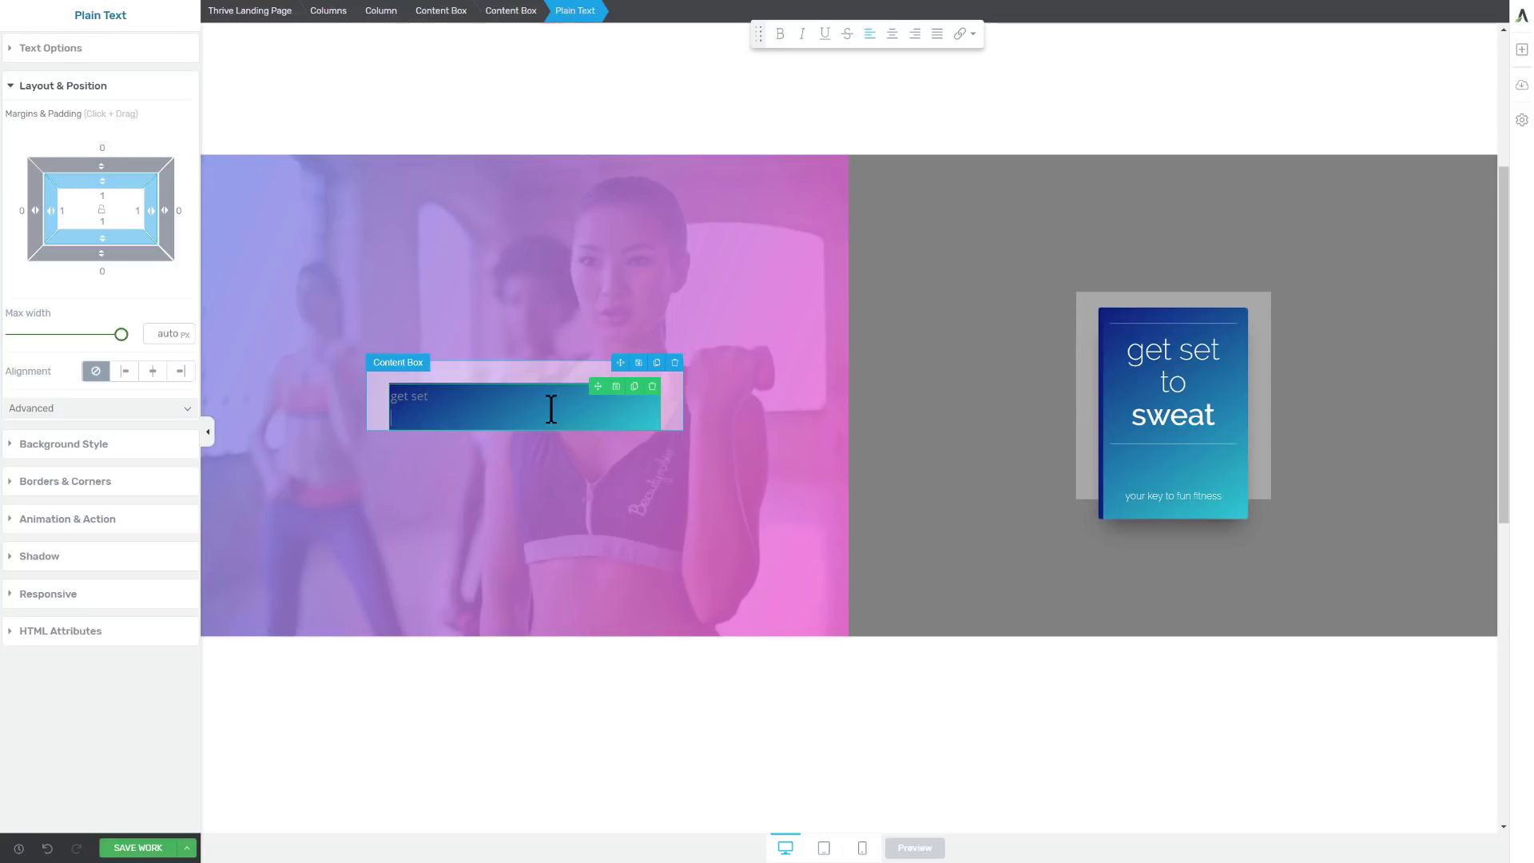
text(to)
key(Return)
text(sweat)
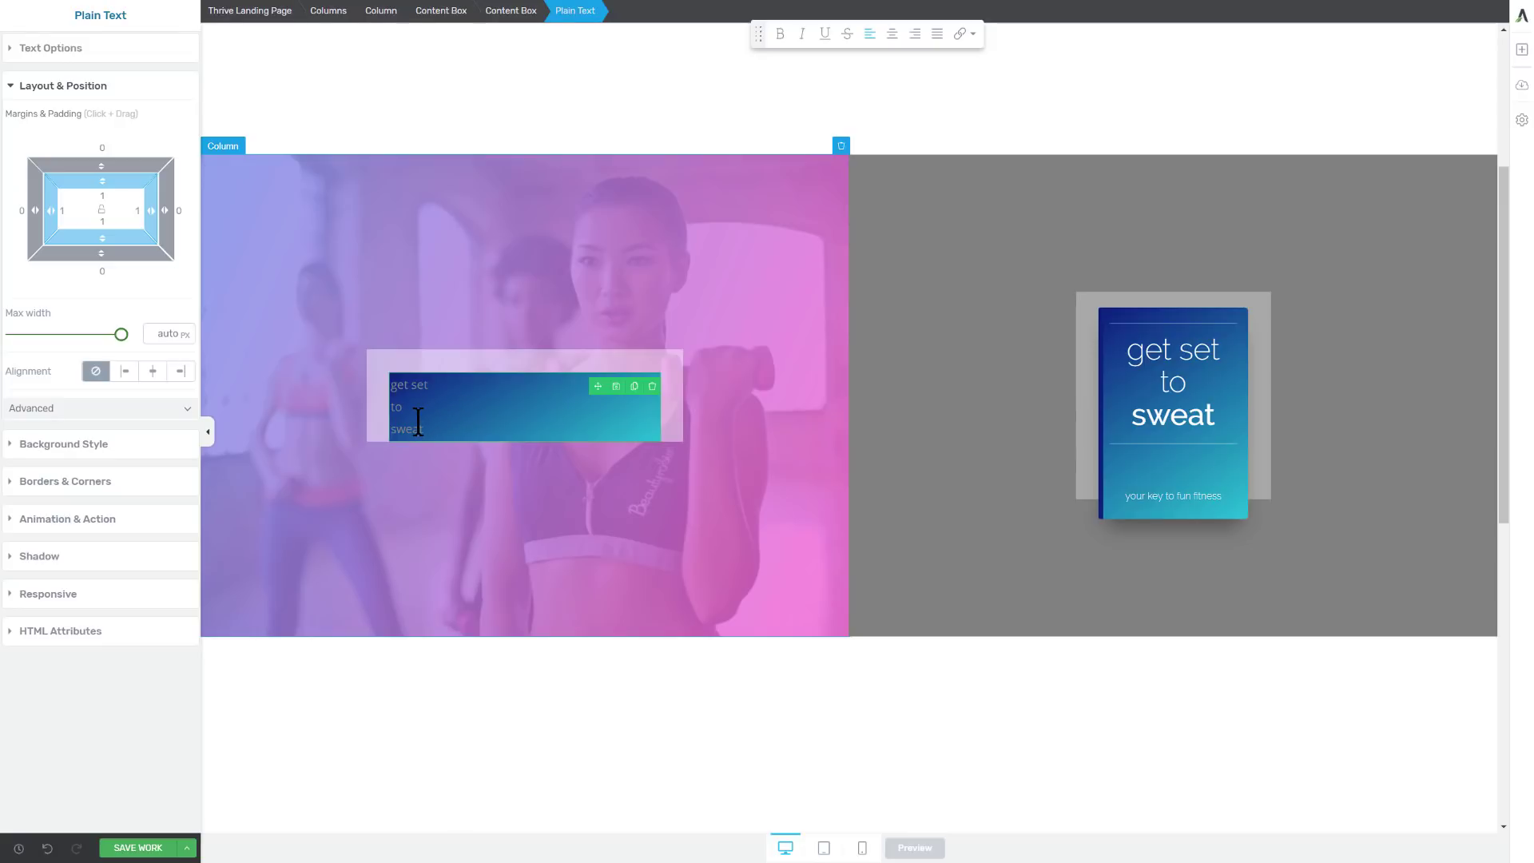
Duplicate the title block and replace the copy's text with 'your key to fun fitness'.
click(634, 387)
triple_click(422, 456)
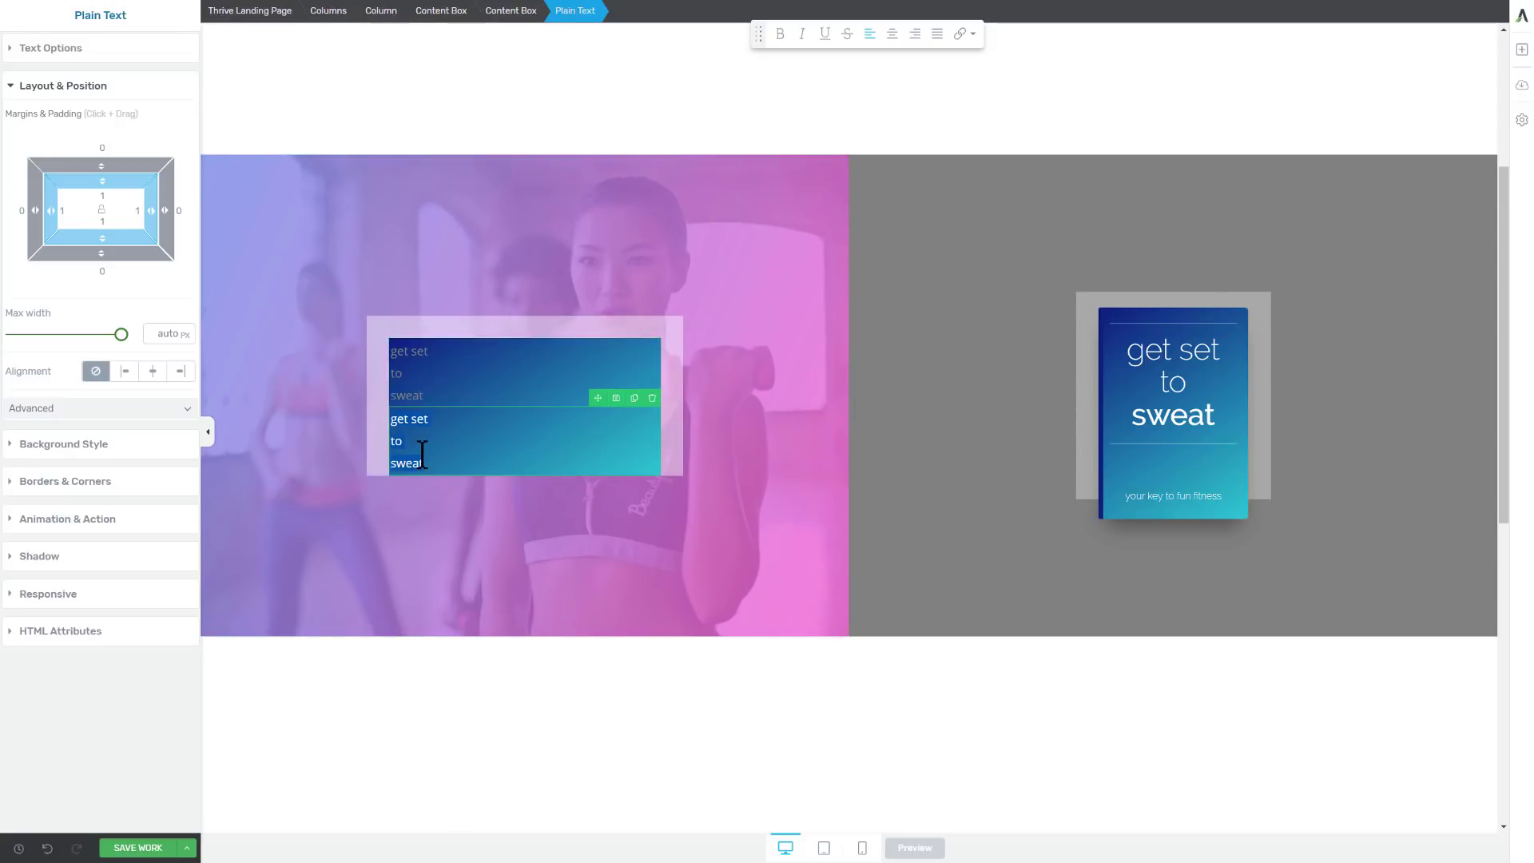
text(your key to)
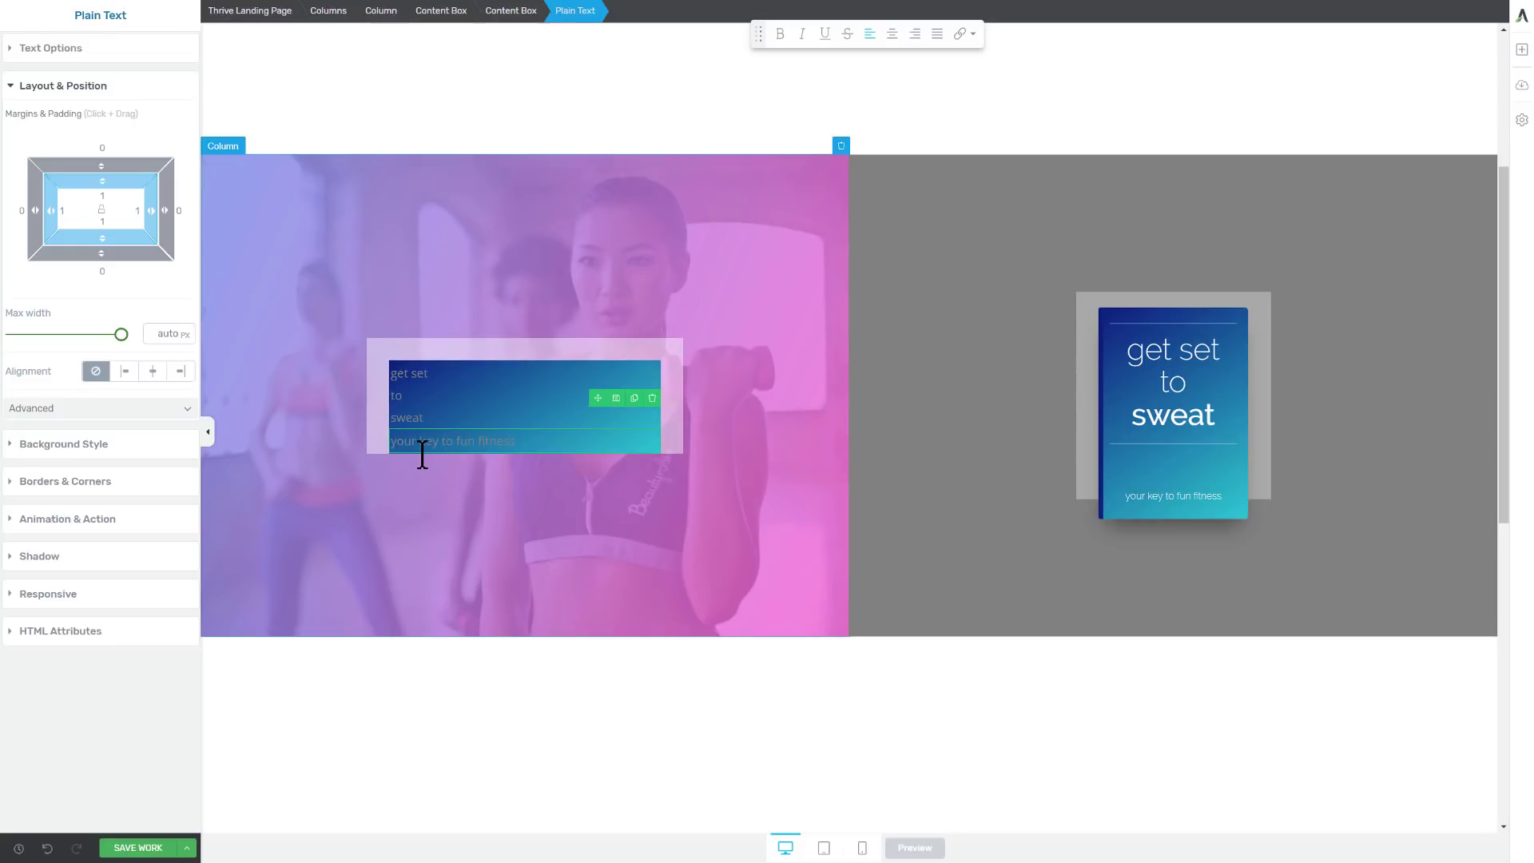
Add a Divider above the title with a white fill and 1px thickness.
click(1522, 48)
text(di)
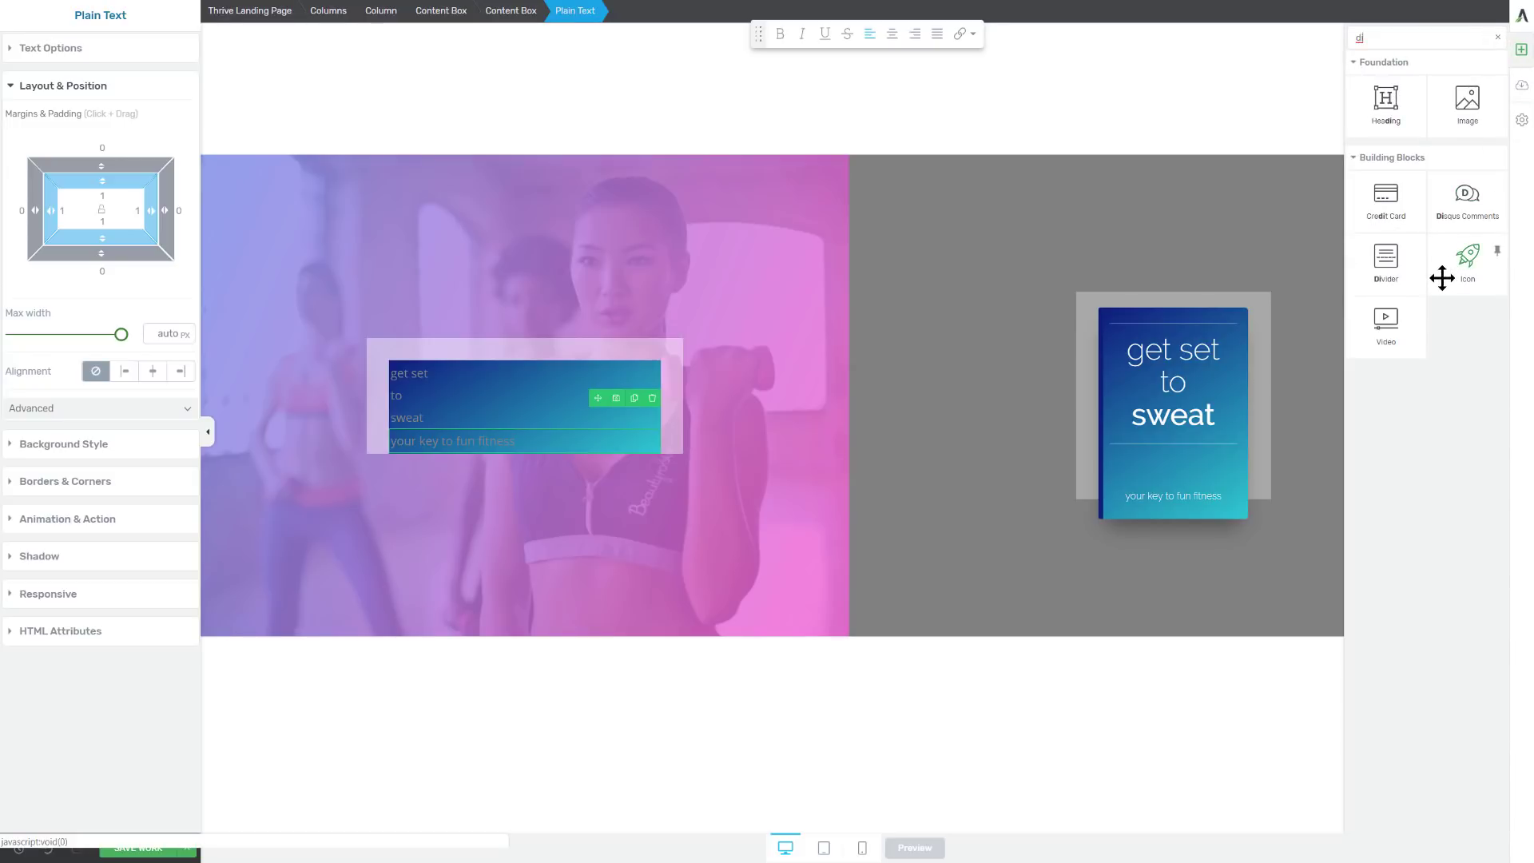
drag(1386, 257, 445, 377)
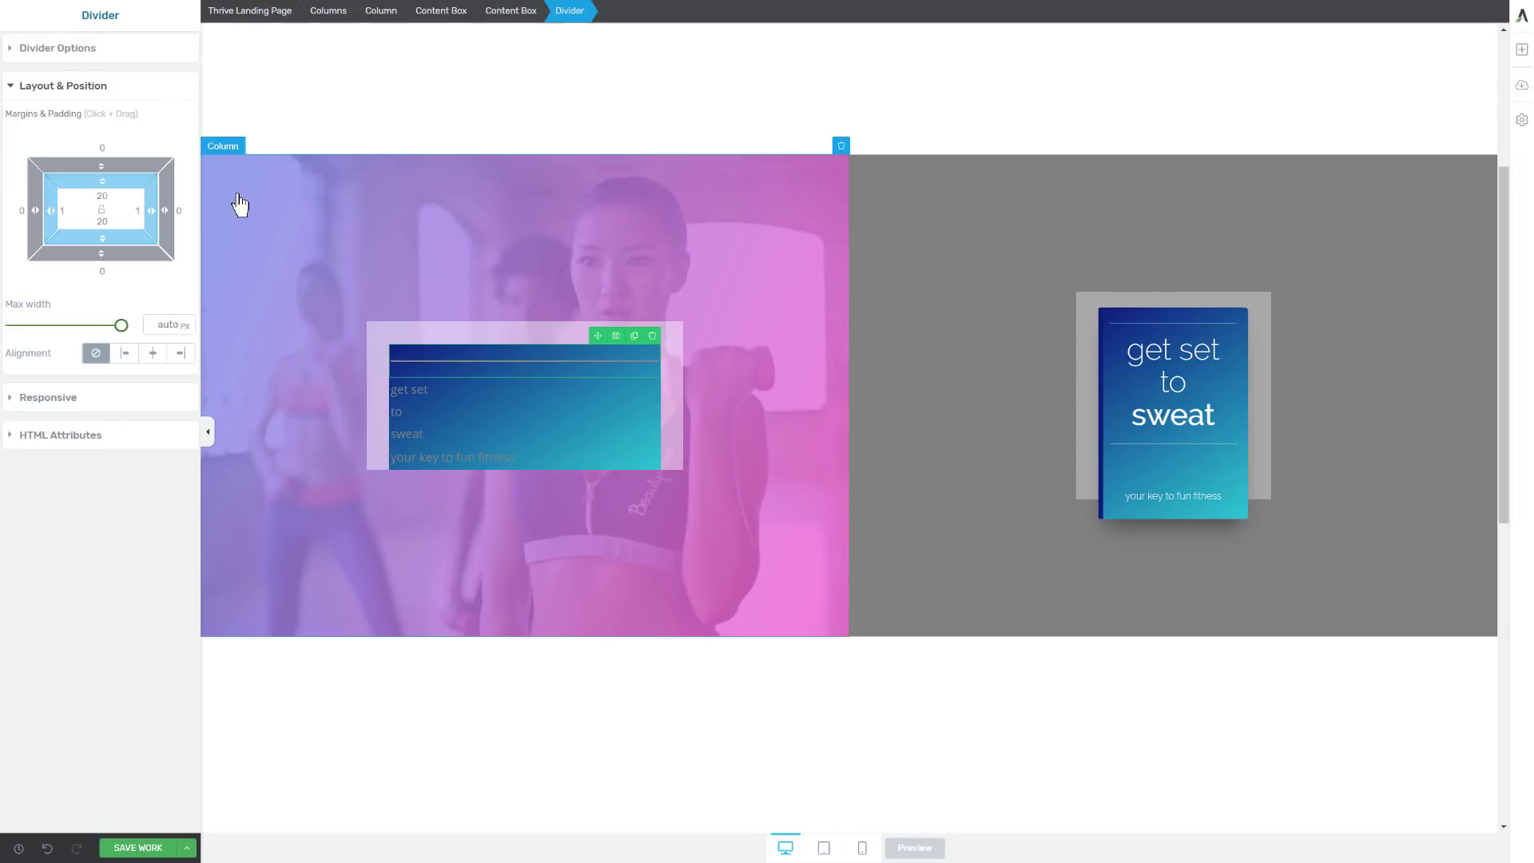
click(70, 49)
click(93, 108)
drag(50, 165, 2, 101)
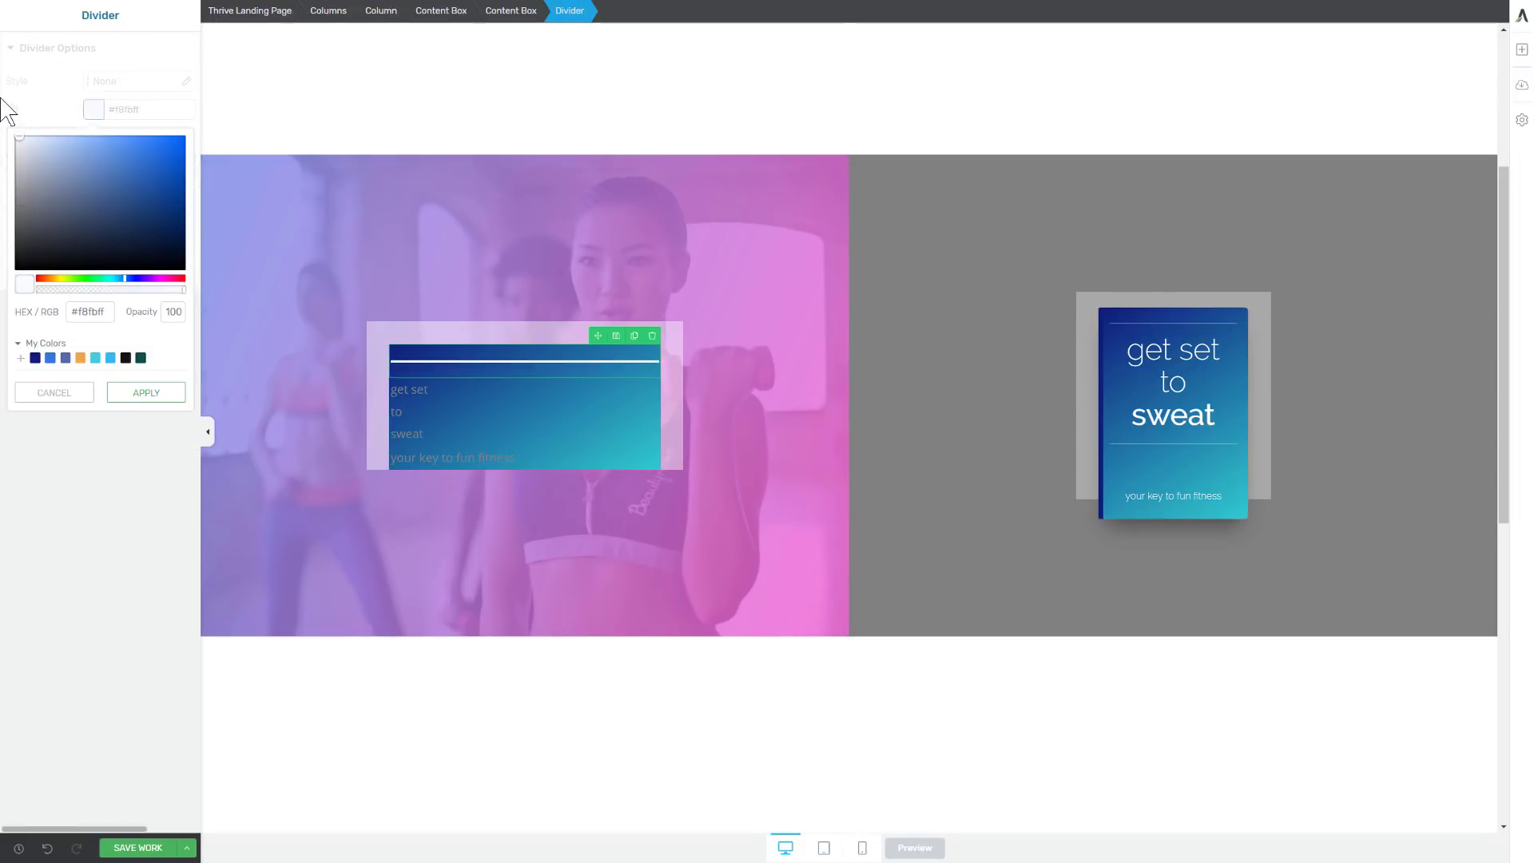
click(148, 393)
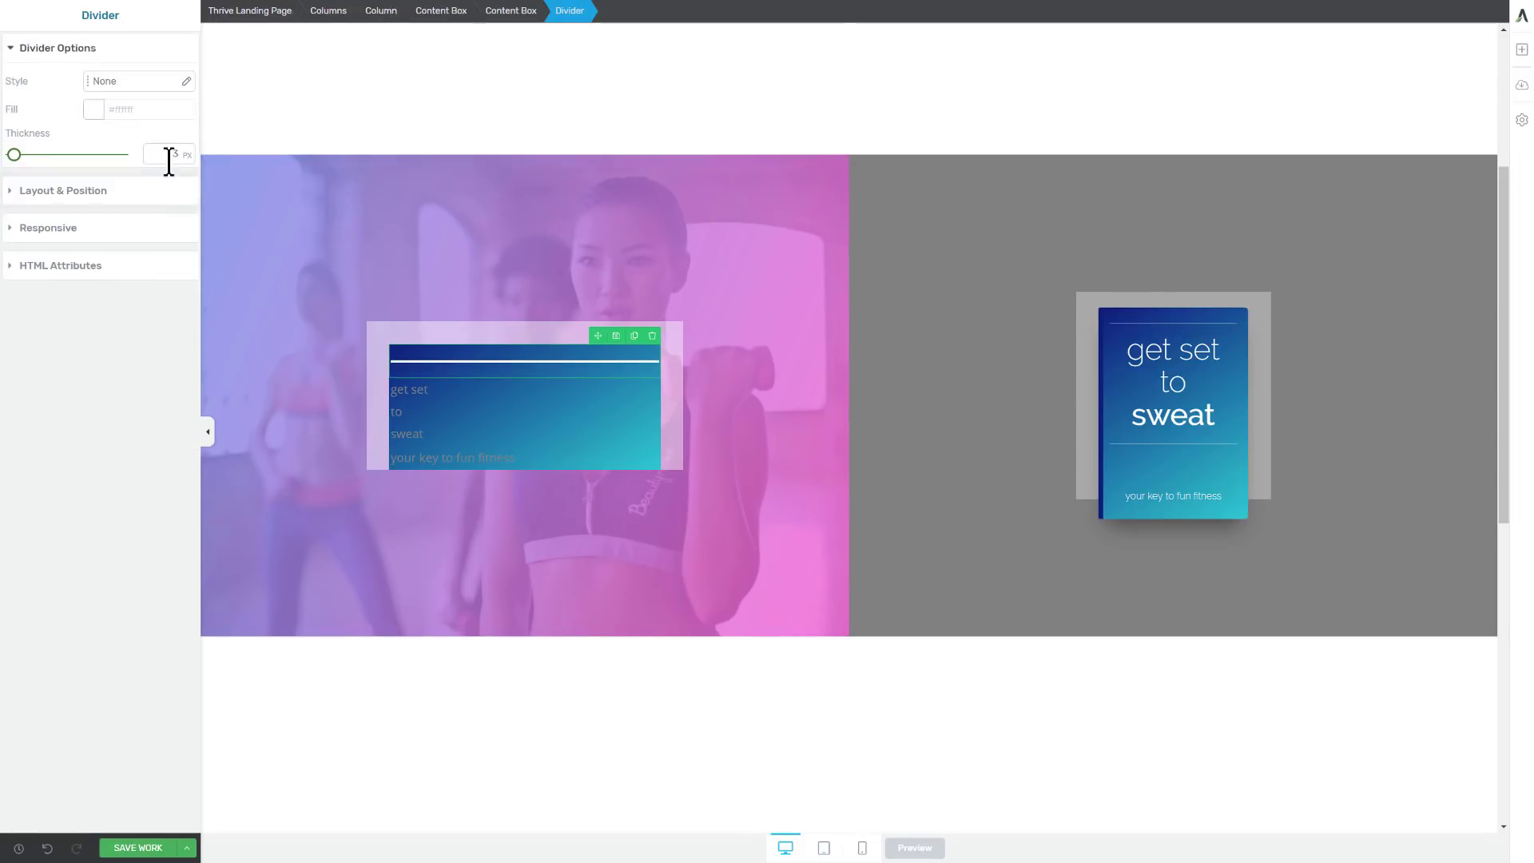
click(169, 156)
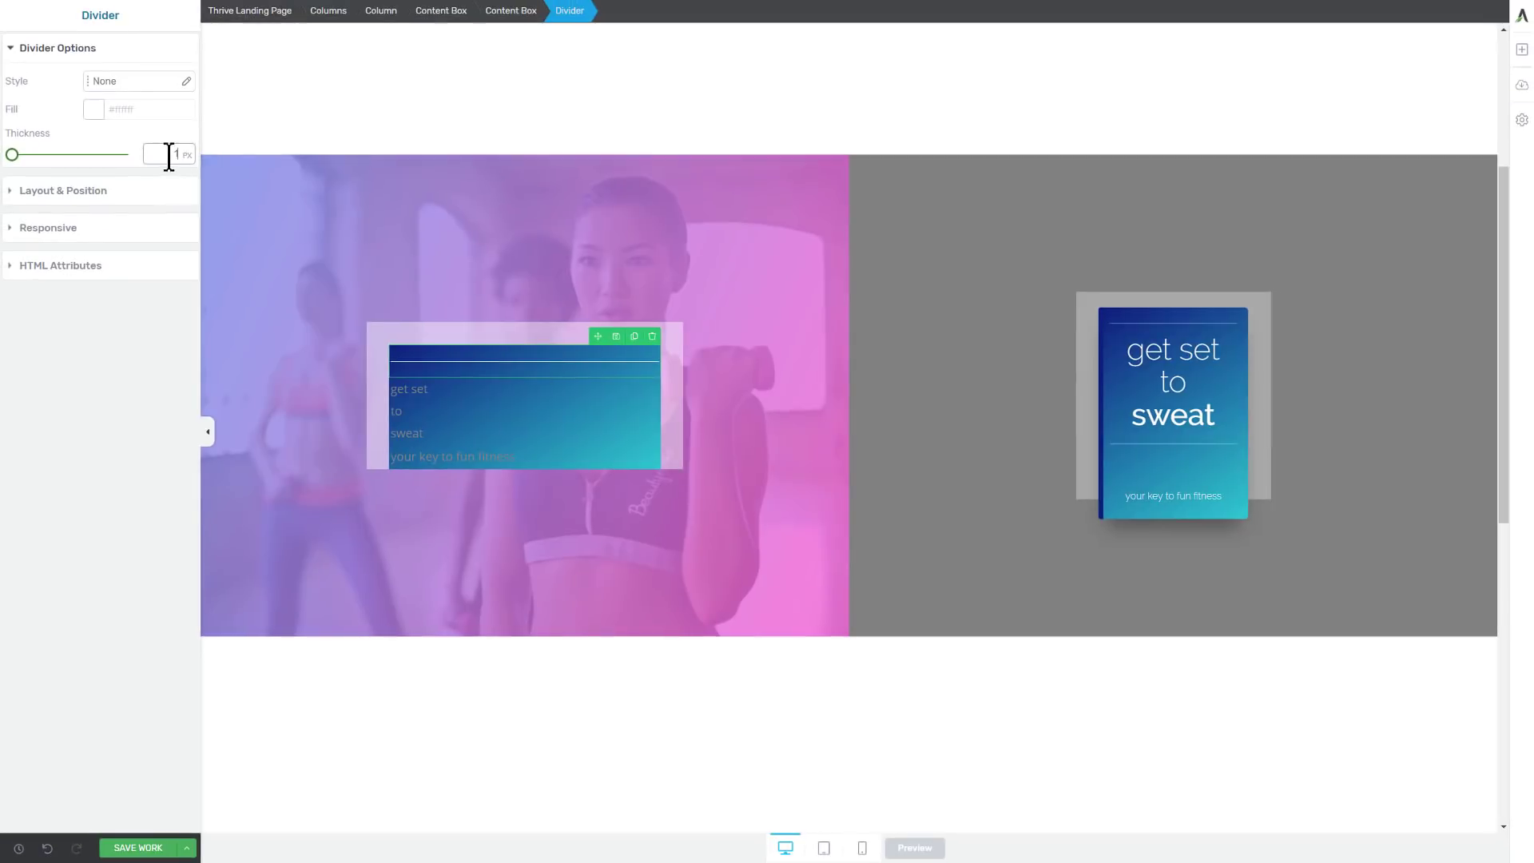
Lower the divider colour's opacity to 60 and apply it.
click(94, 109)
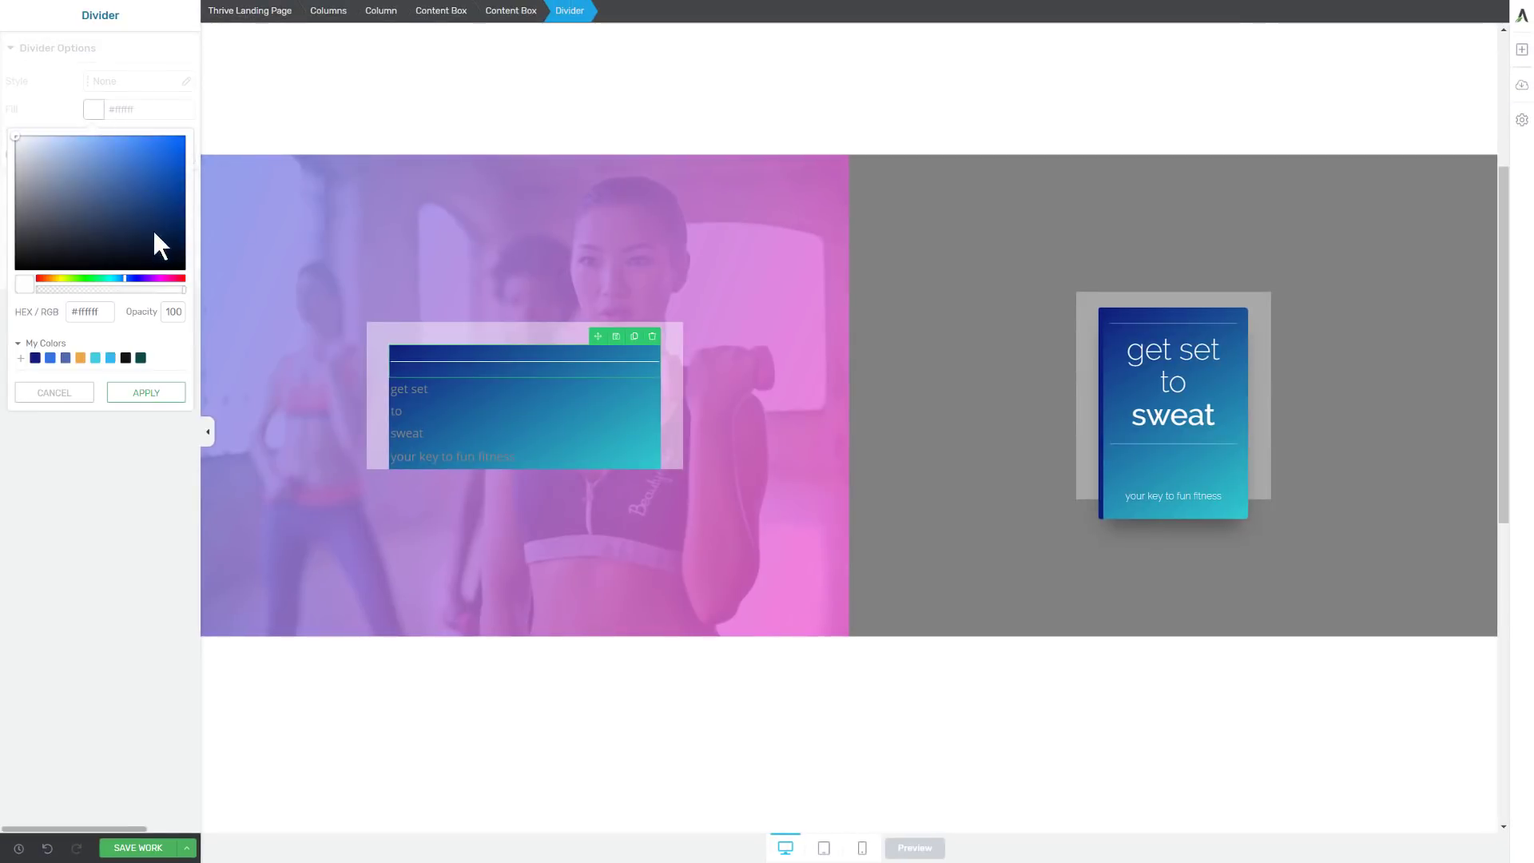
click(126, 289)
click(148, 394)
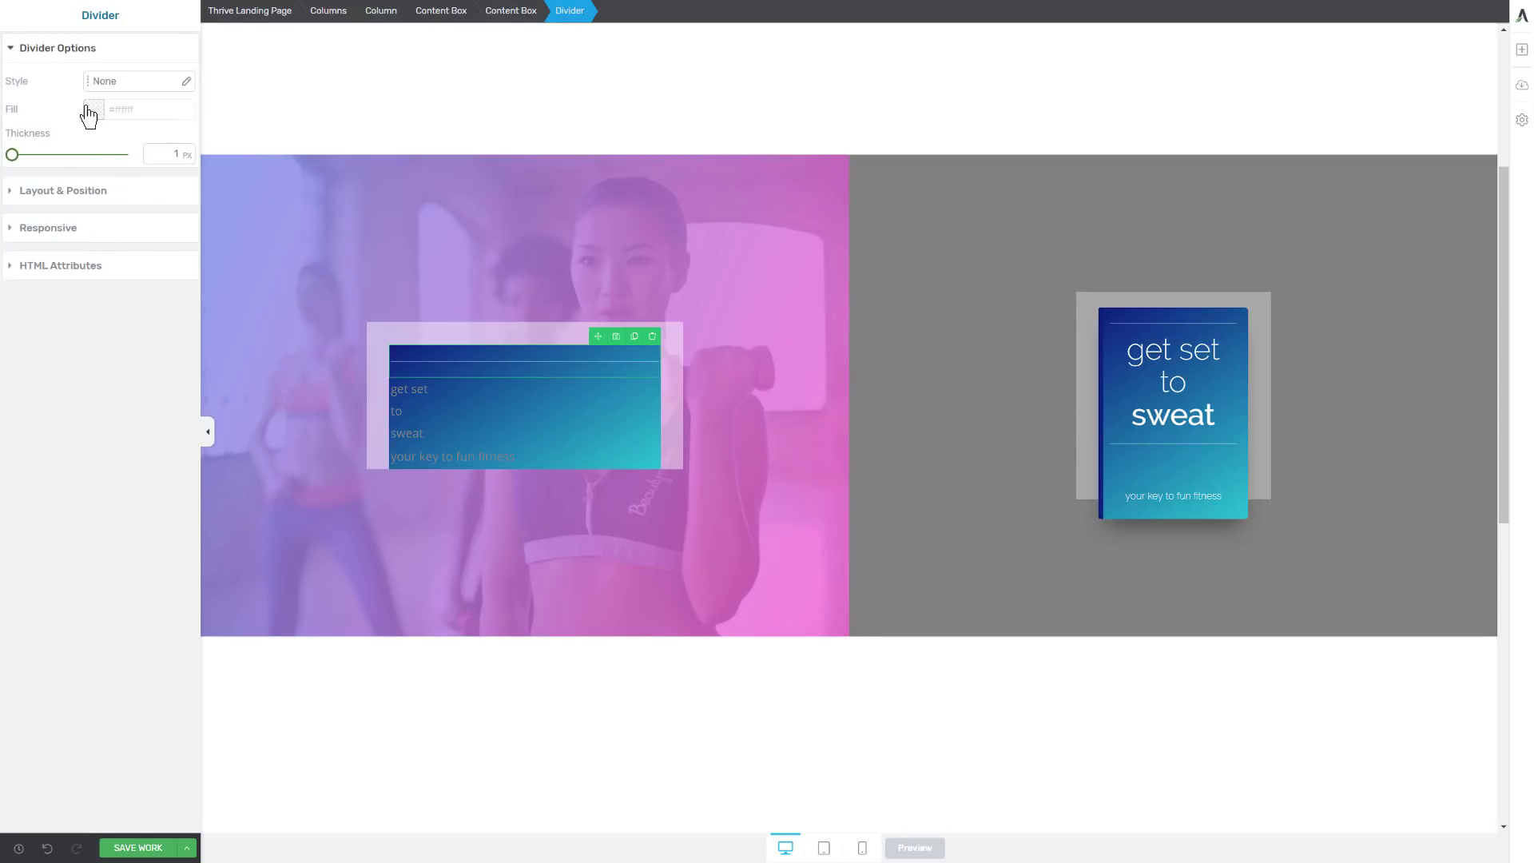
Set the divider's top and bottom padding to 14.
click(95, 200)
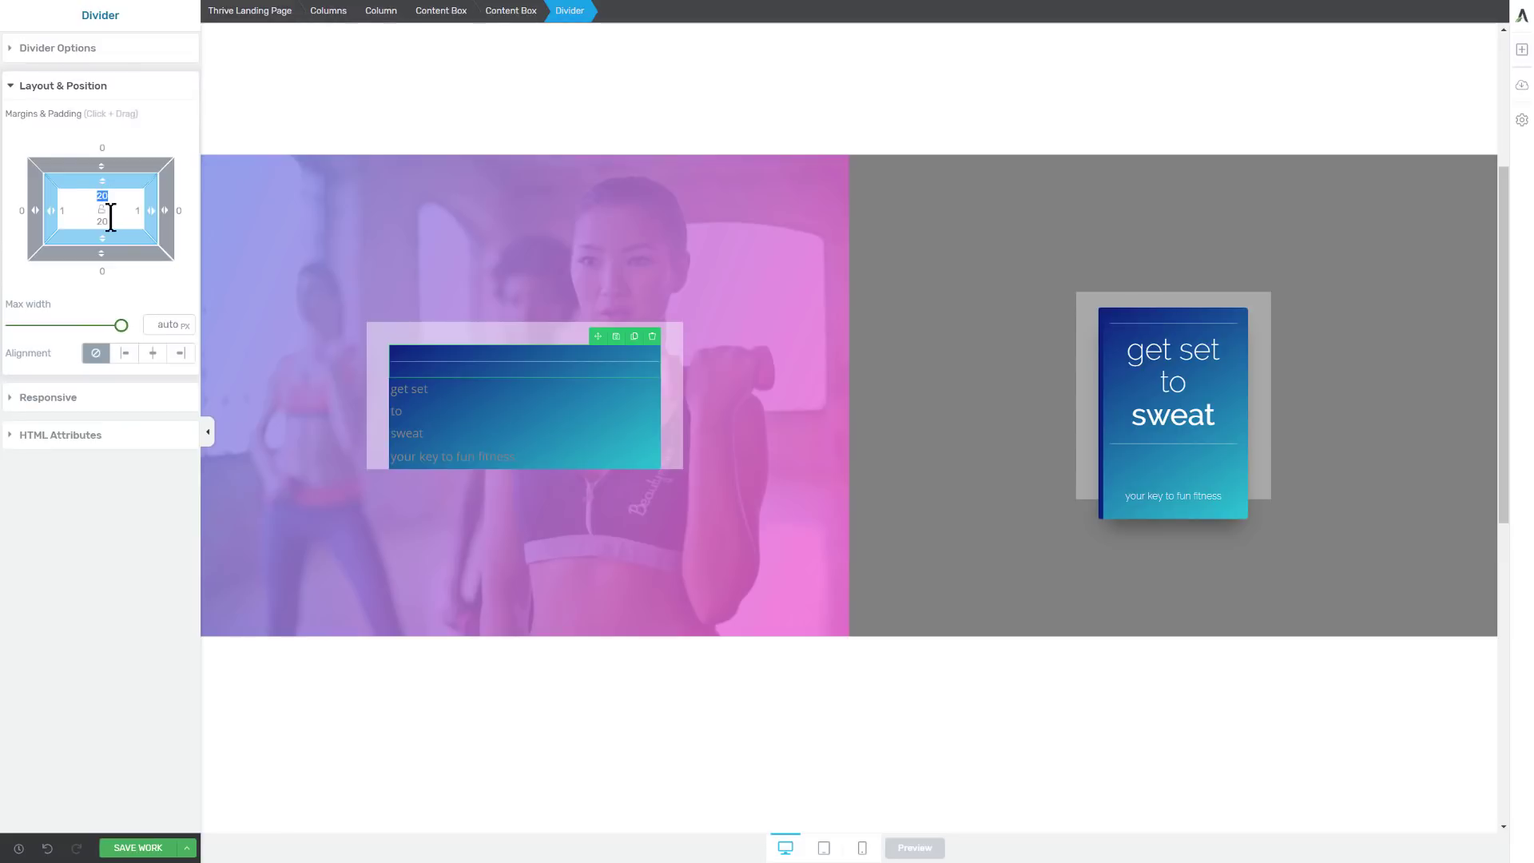
text(14)
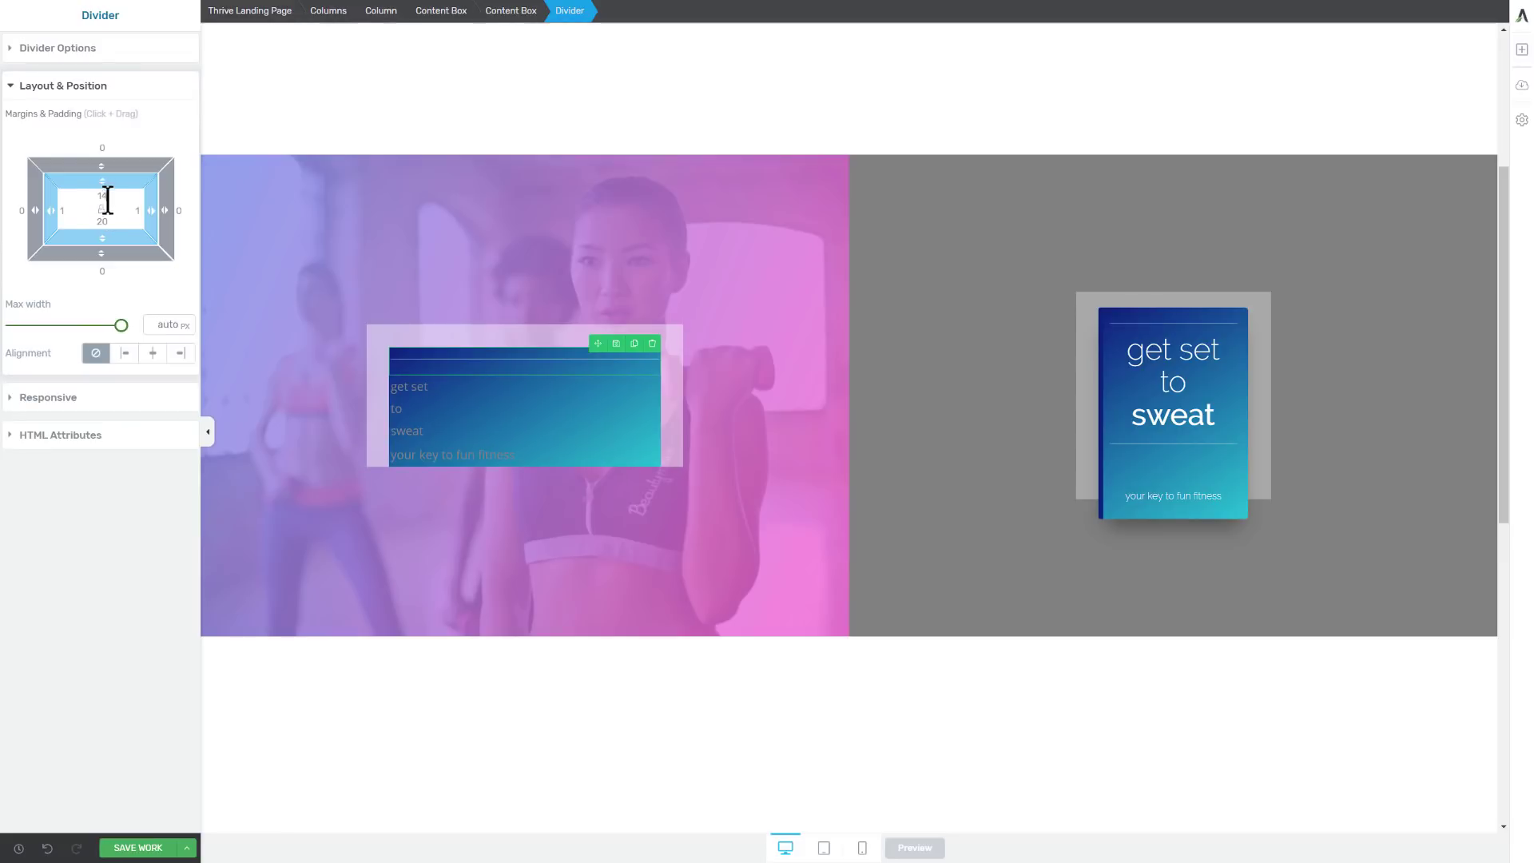
key(Return)
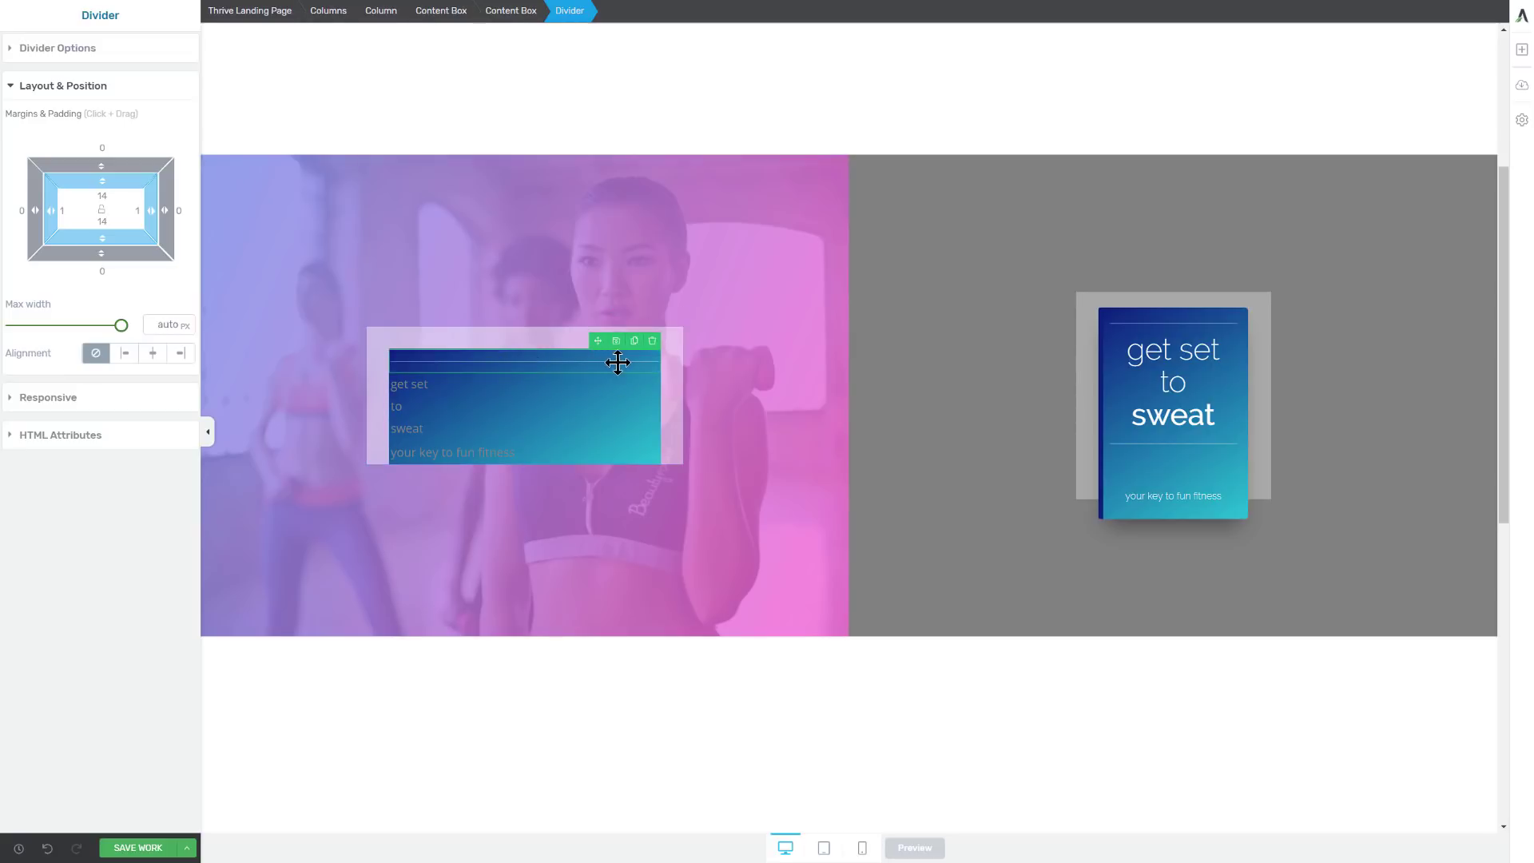
Add a second divider between the title and the tagline.
drag(599, 354, 445, 442)
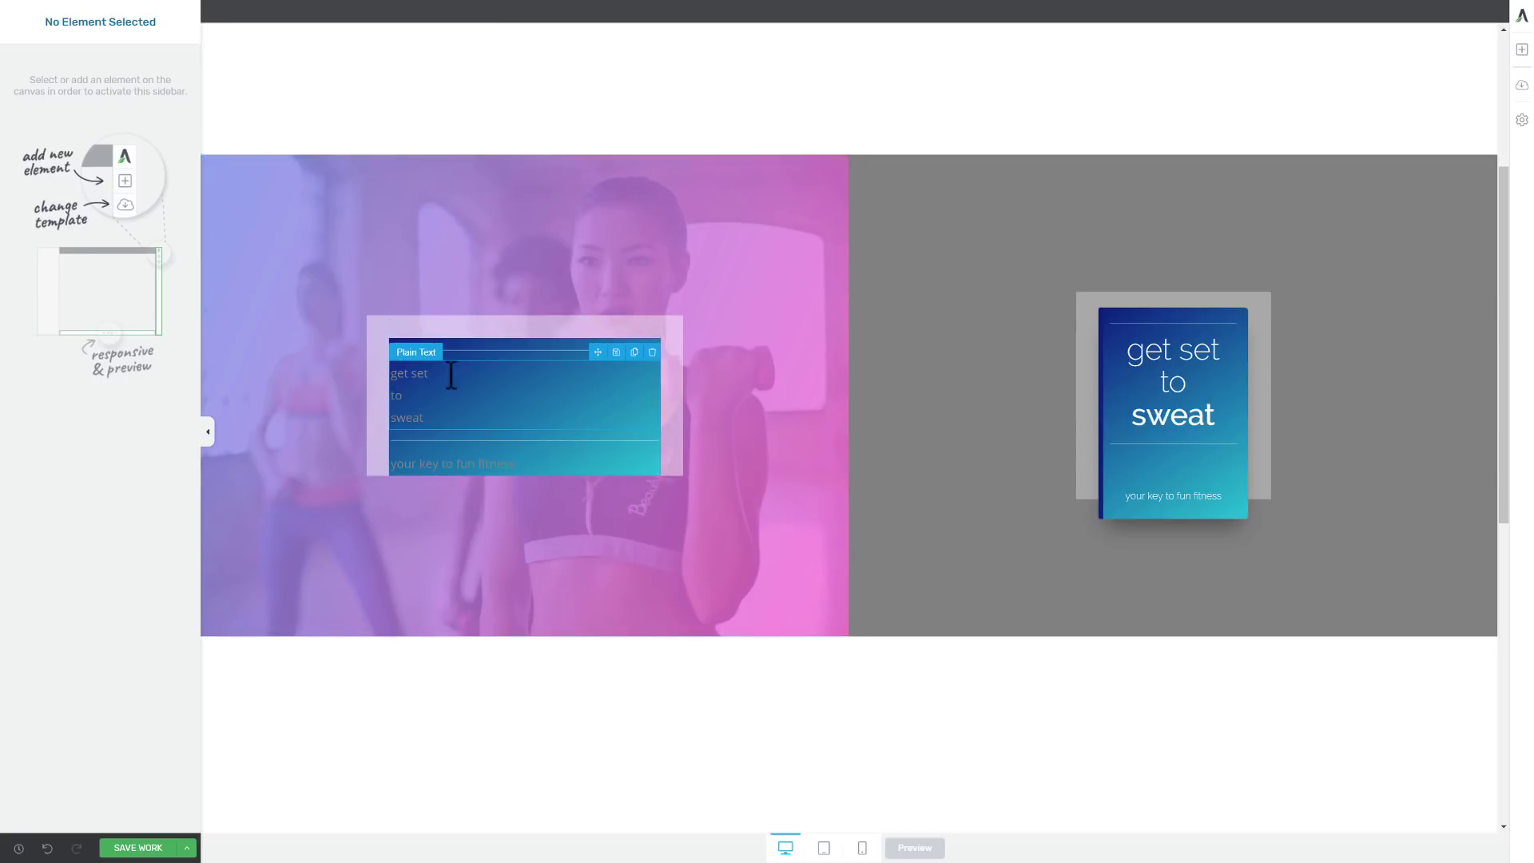
click(540, 345)
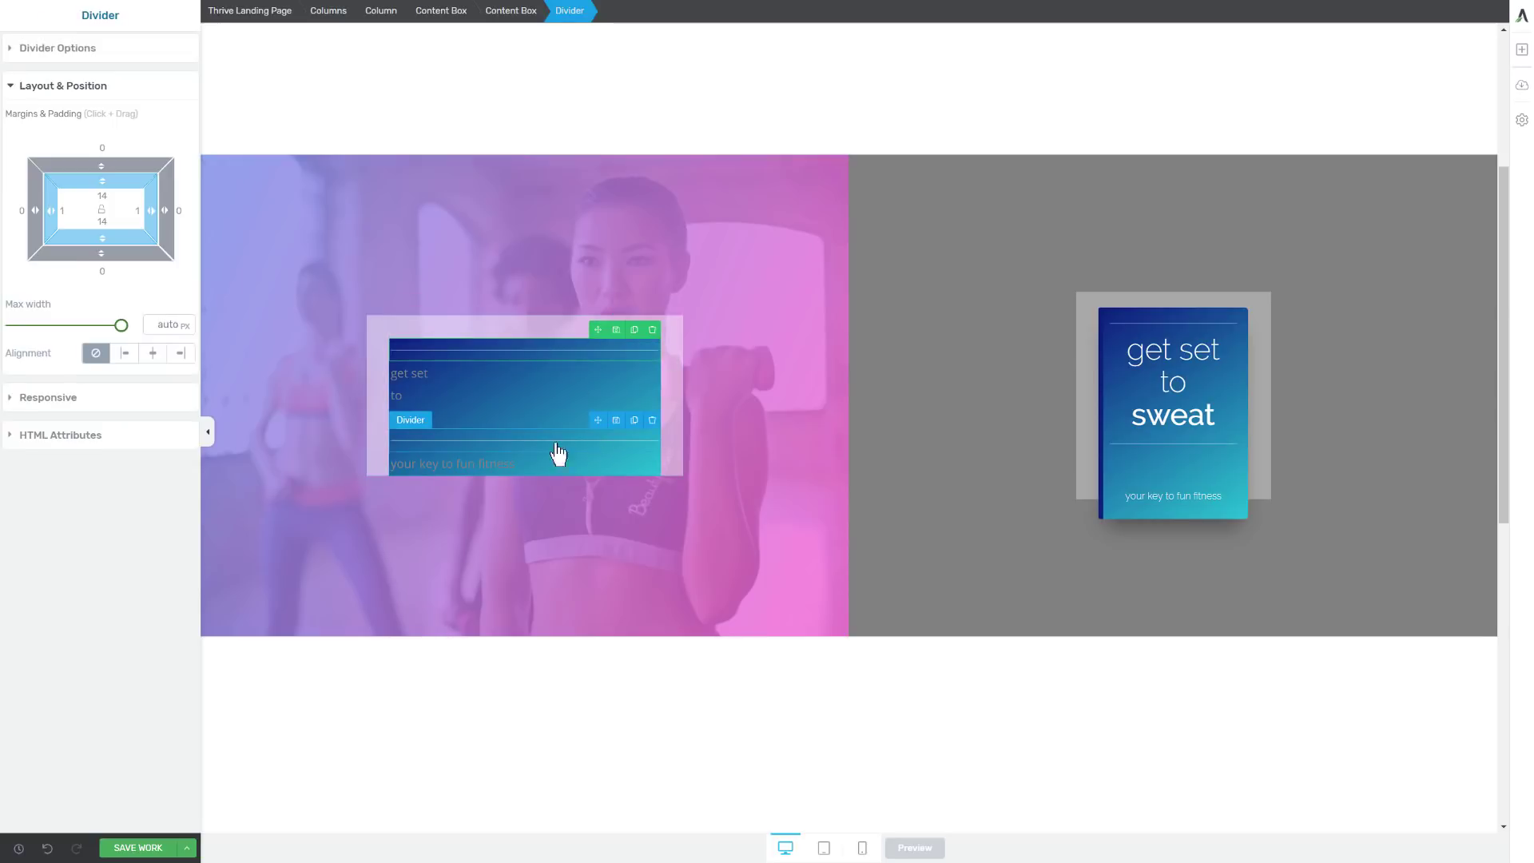
click(426, 380)
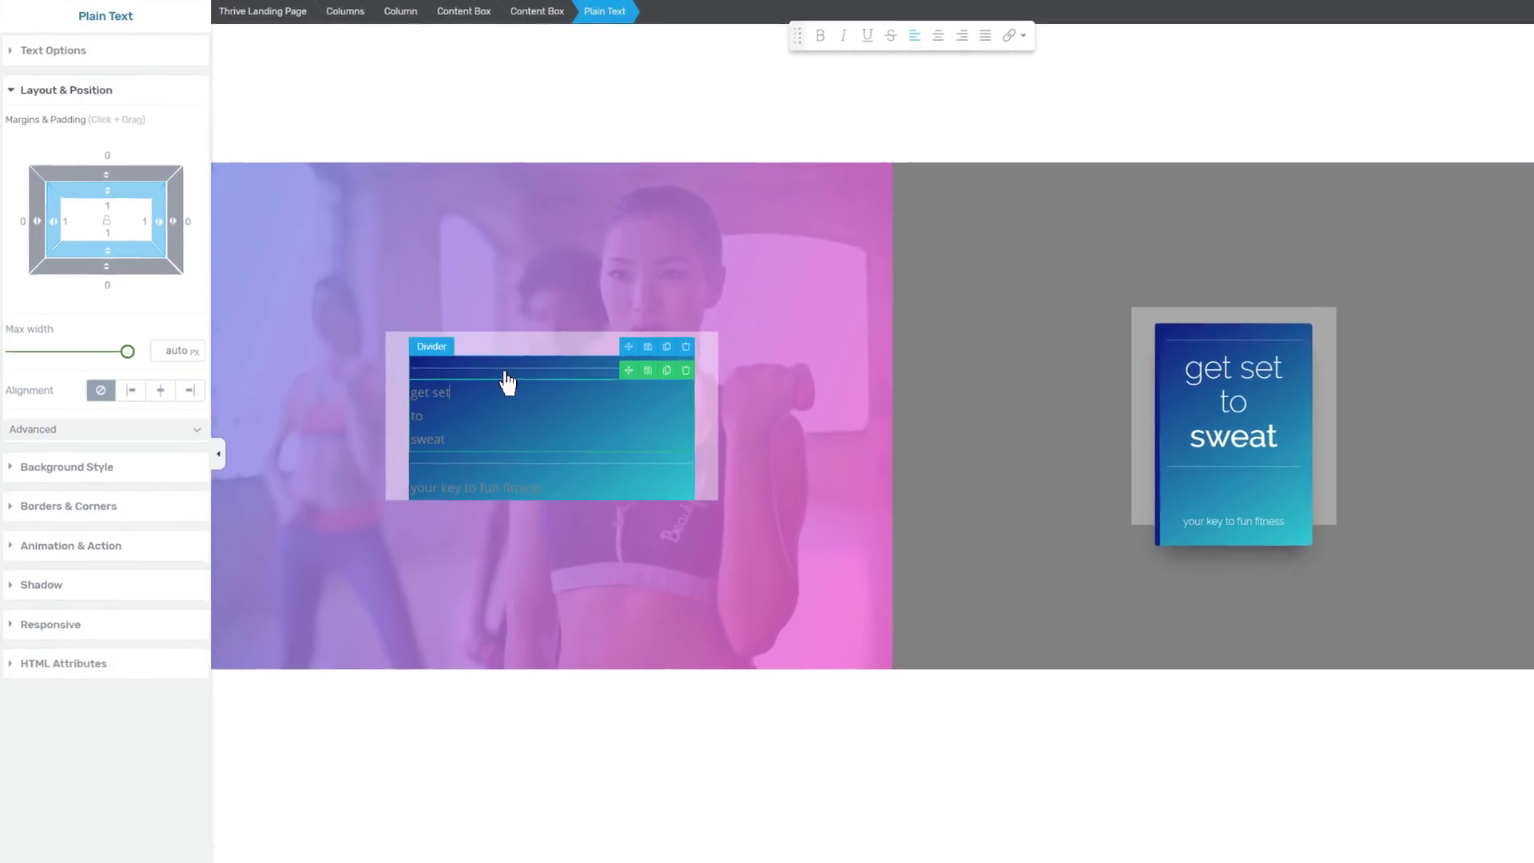
click(478, 357)
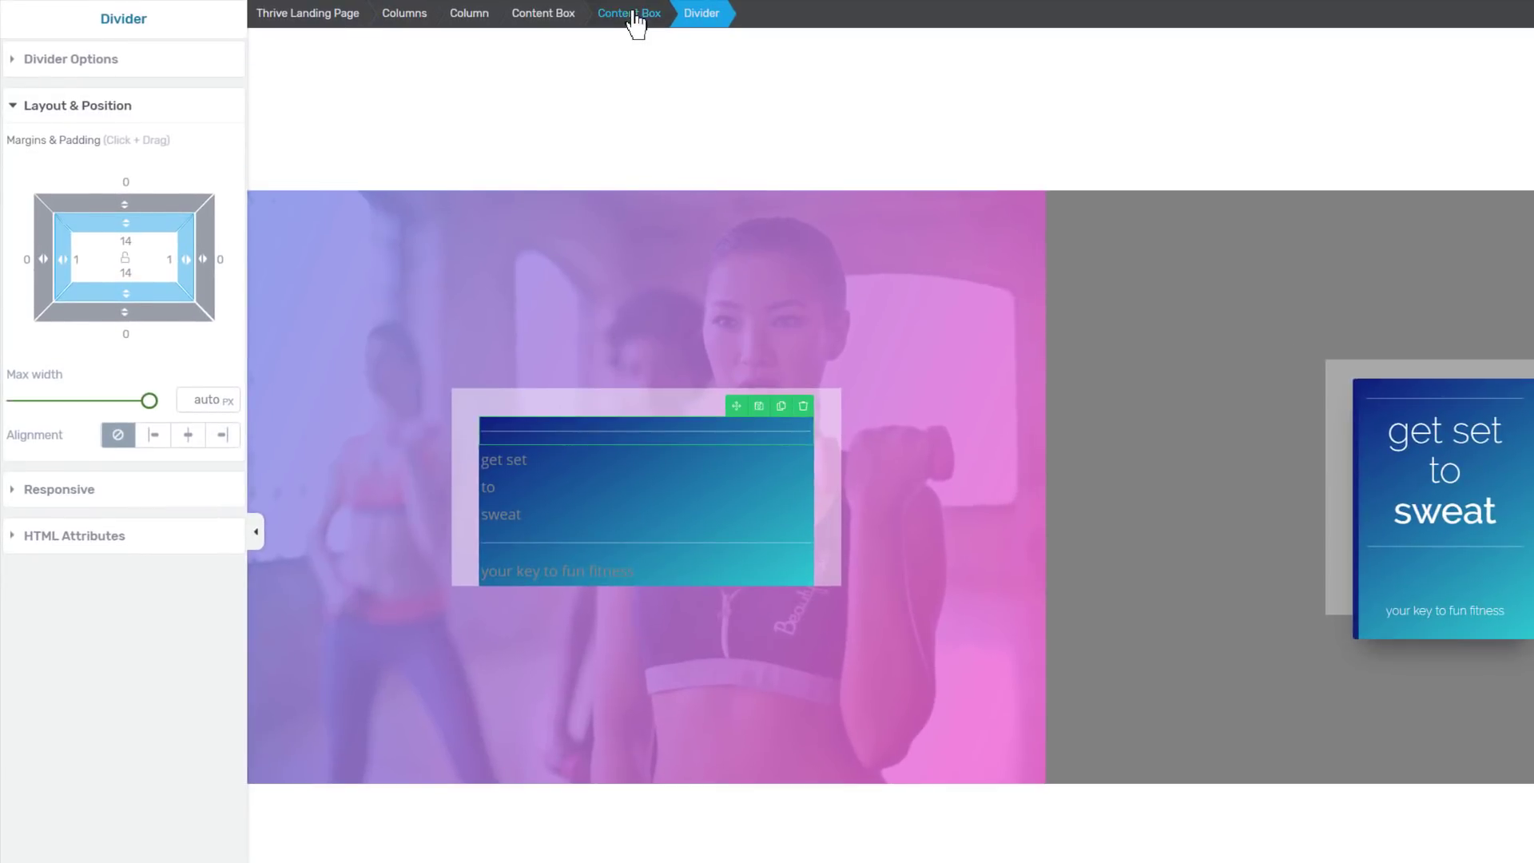
Centre the gradient box's text and make it white (#ffffff).
click(635, 18)
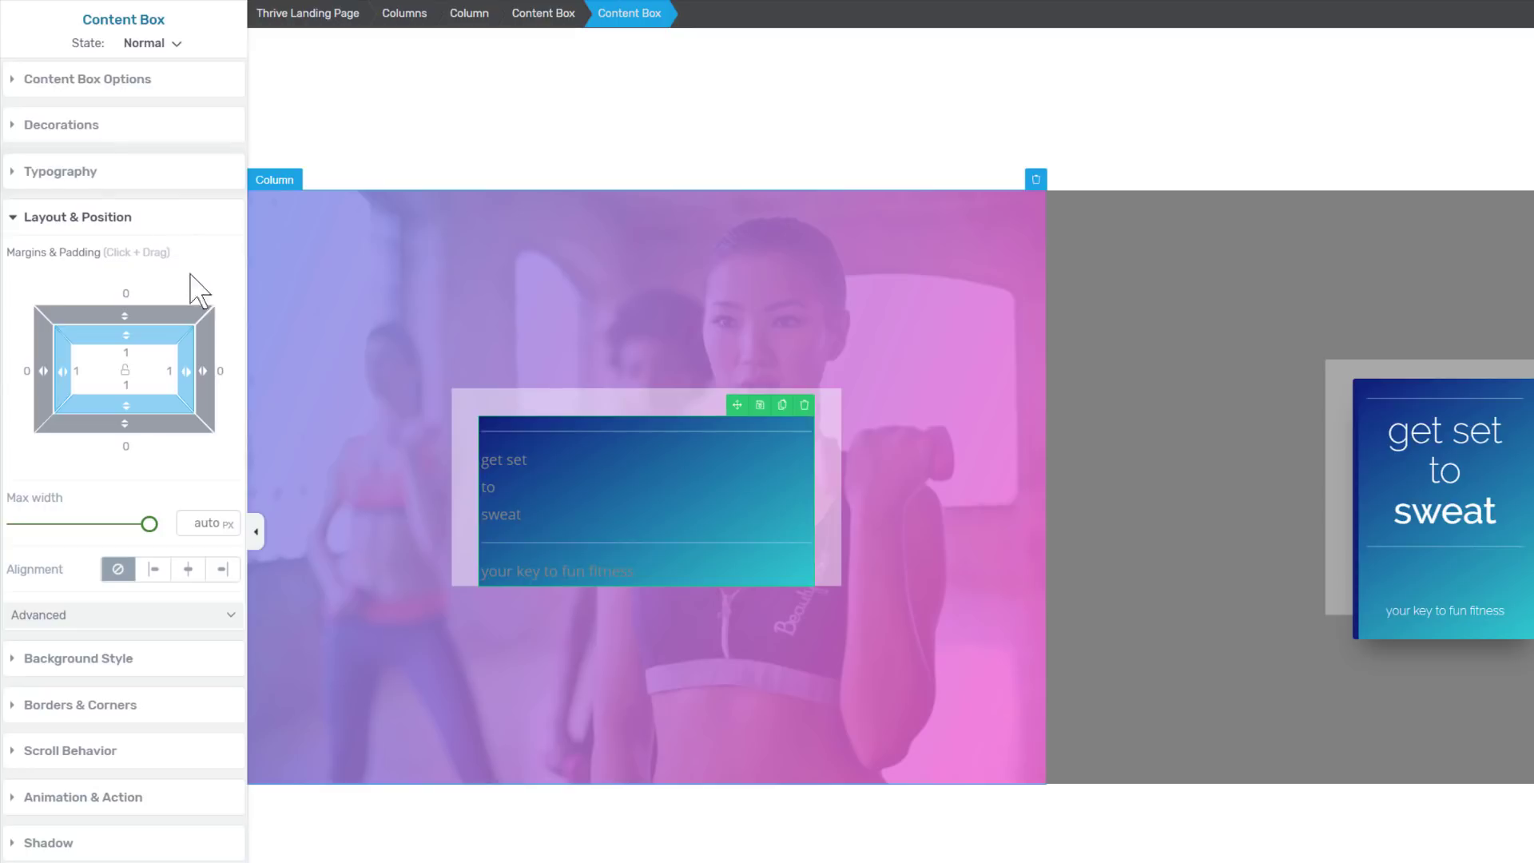
click(62, 171)
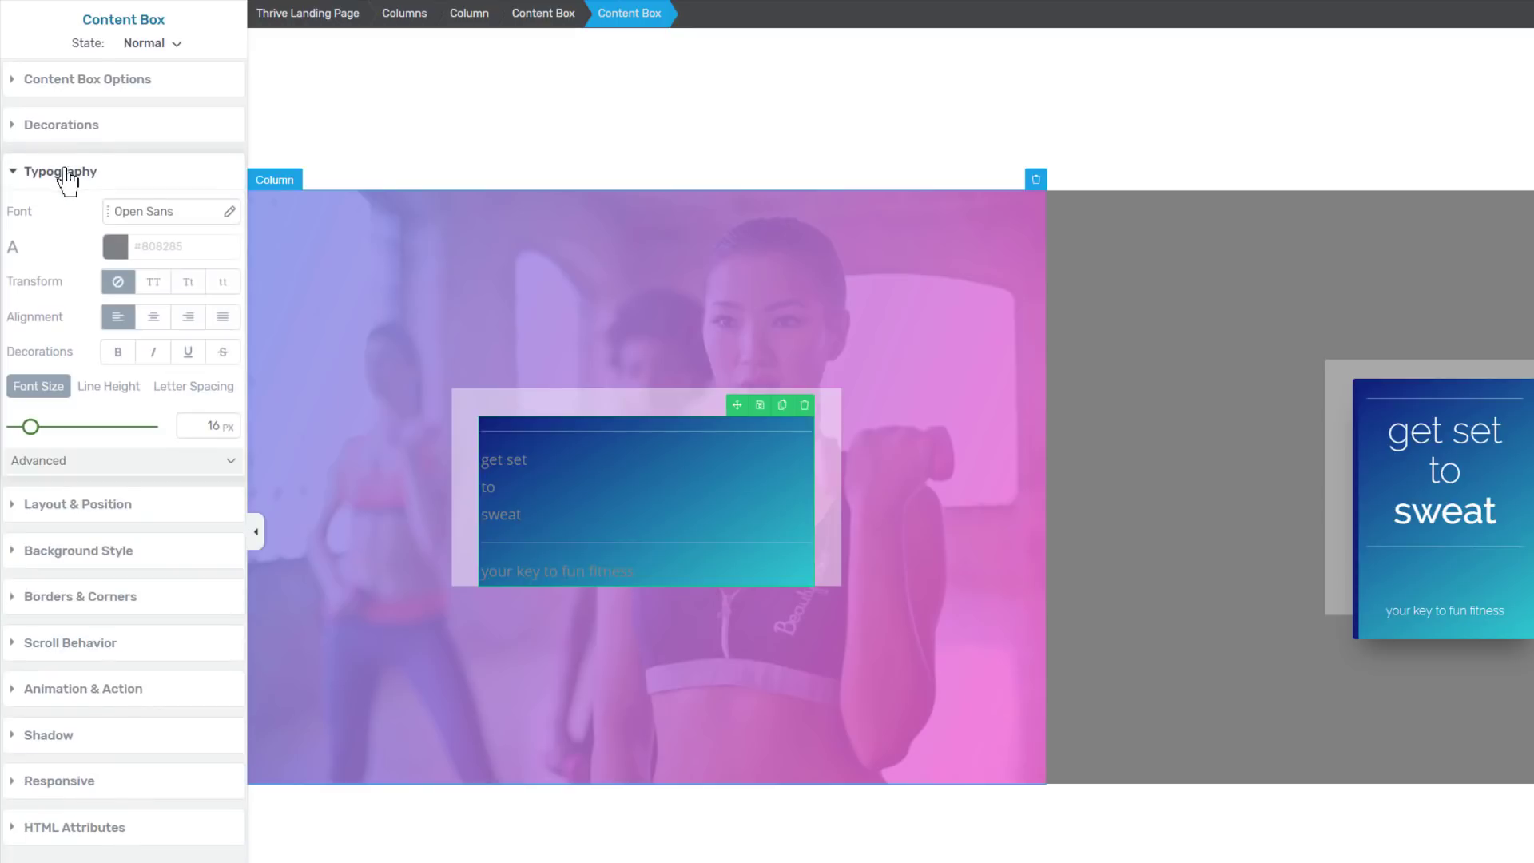
click(153, 320)
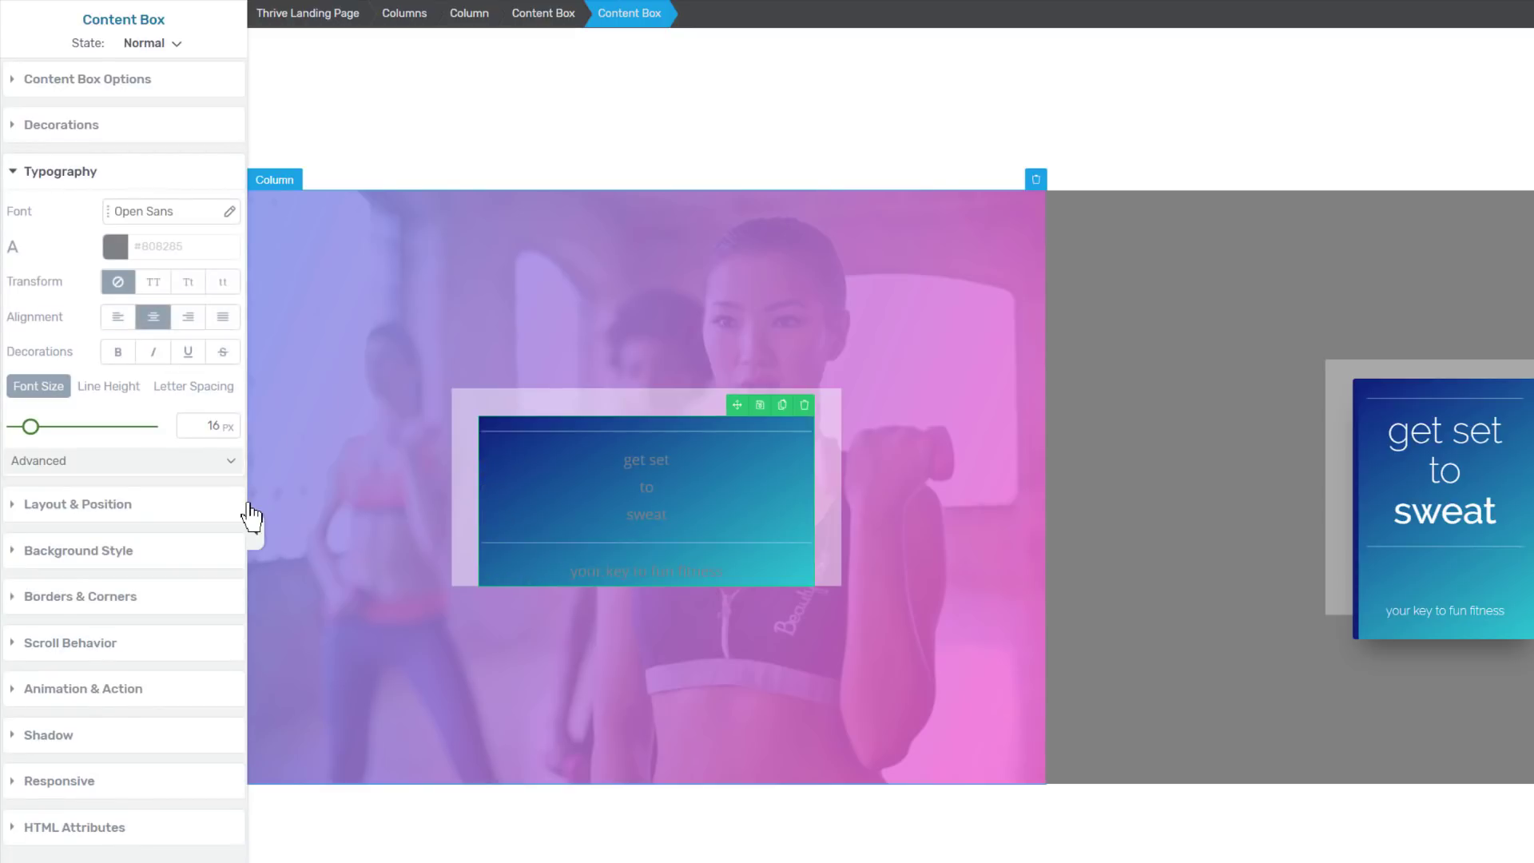
click(117, 247)
drag(93, 325, 14, 288)
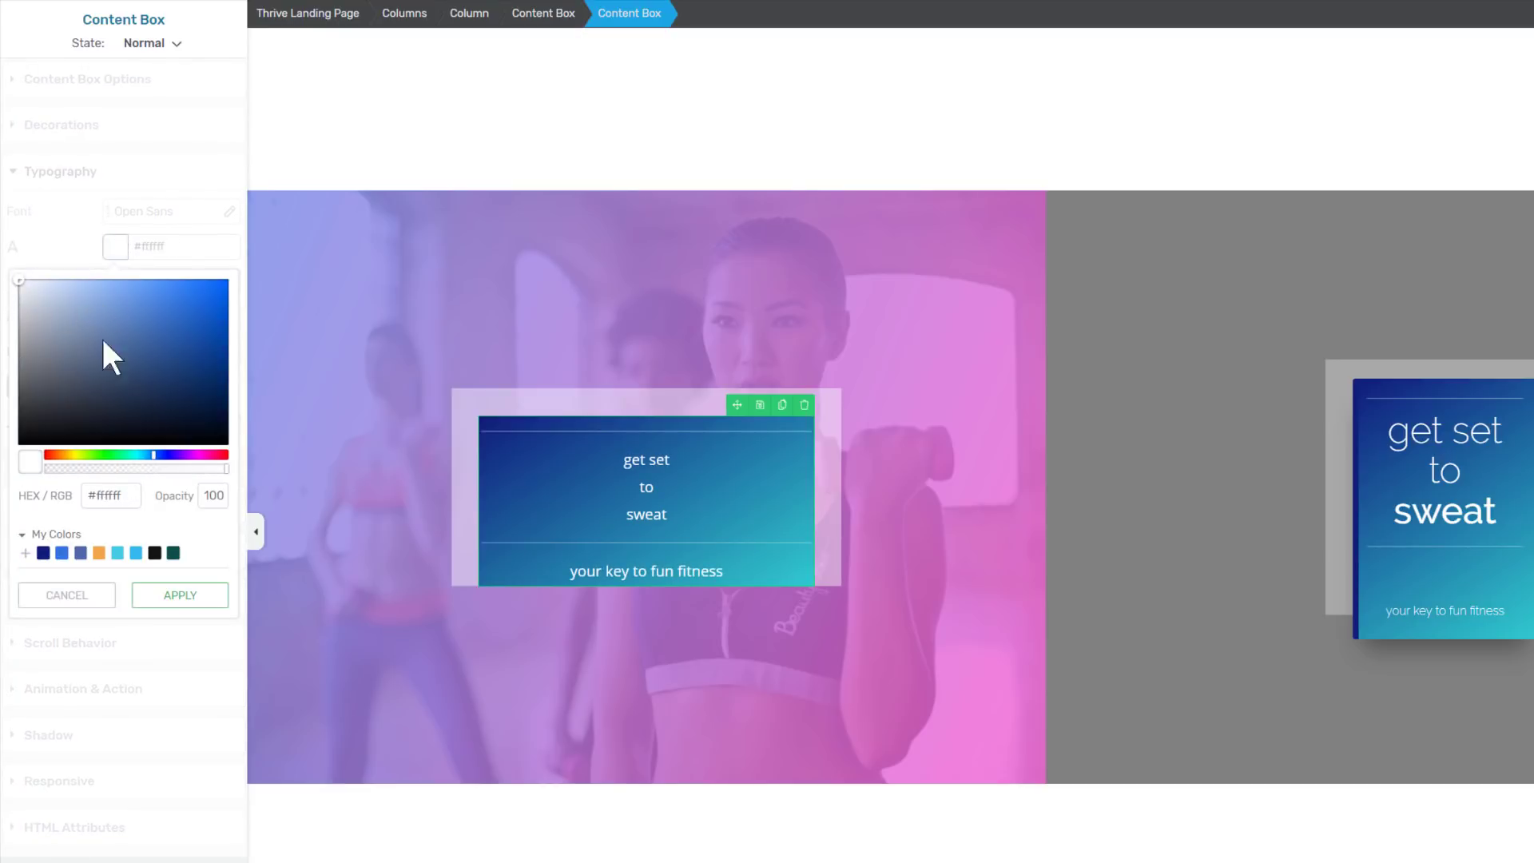
click(177, 600)
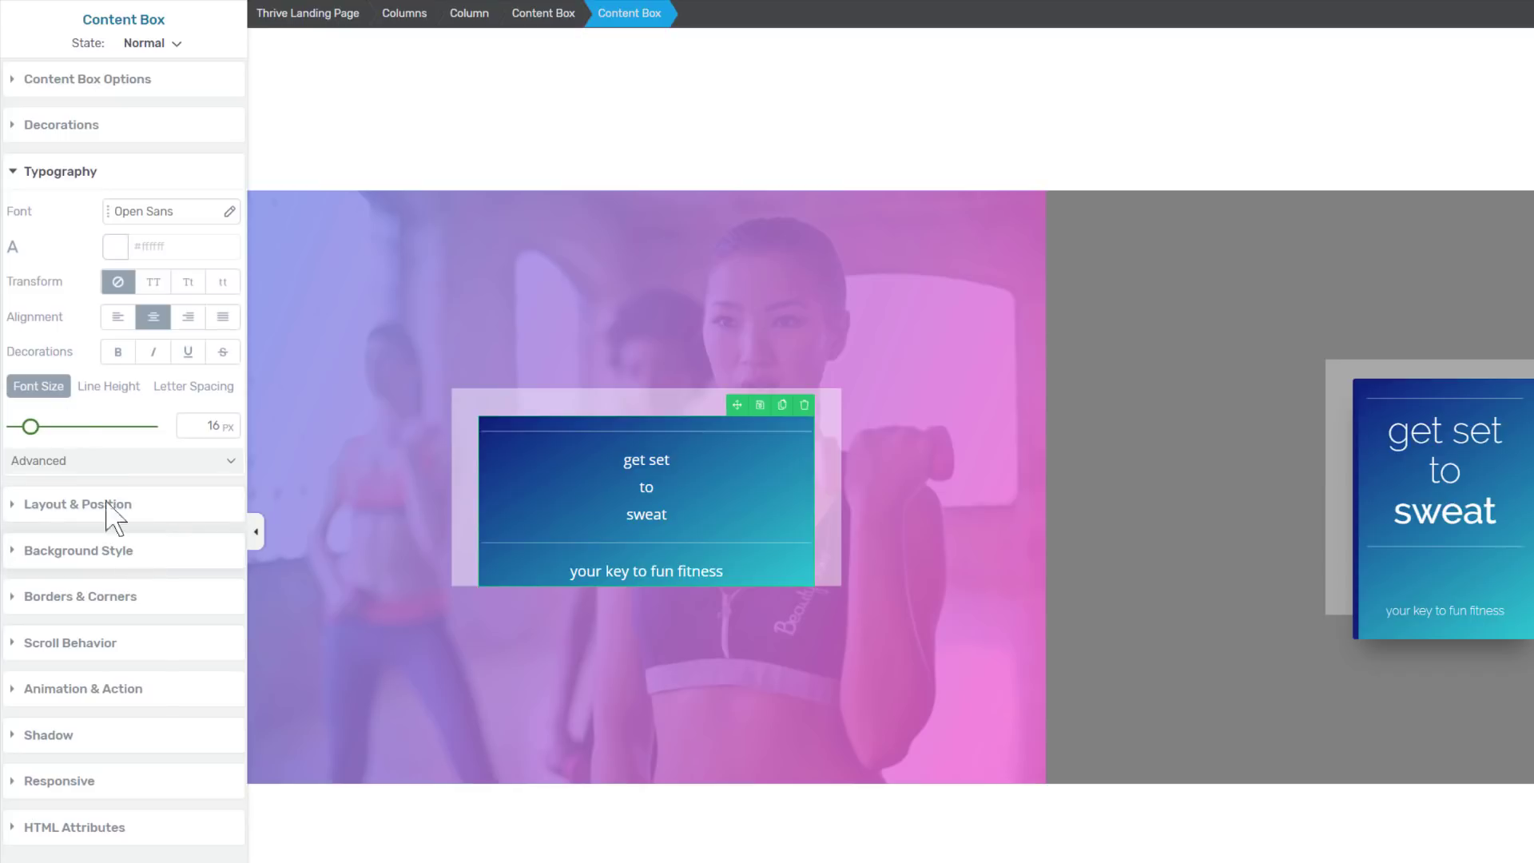
Set the box font to Raleway with 600 bold and 300 regular weights.
click(152, 225)
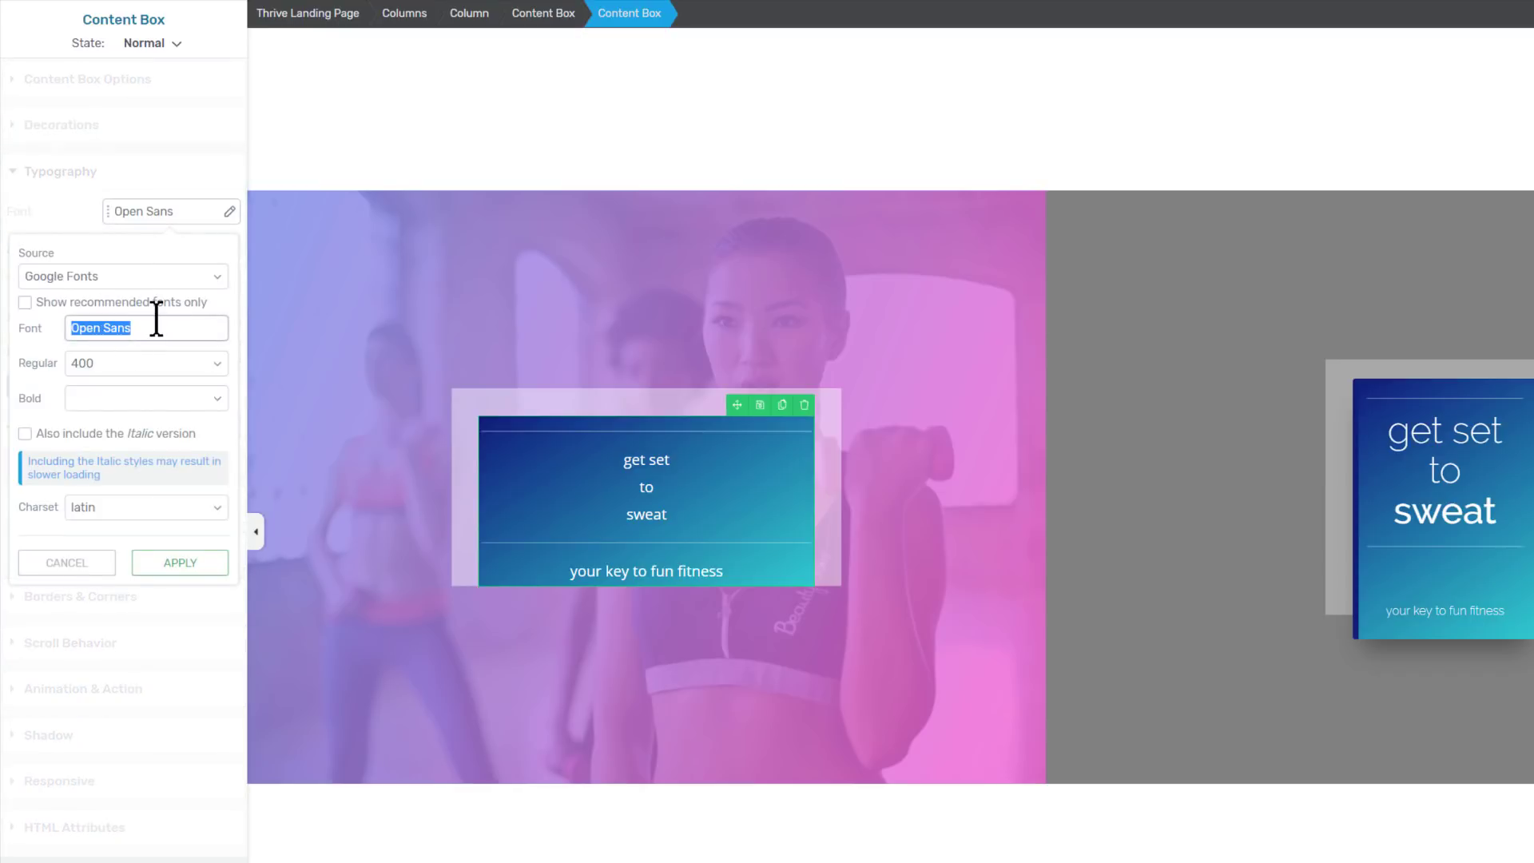
text(rale)
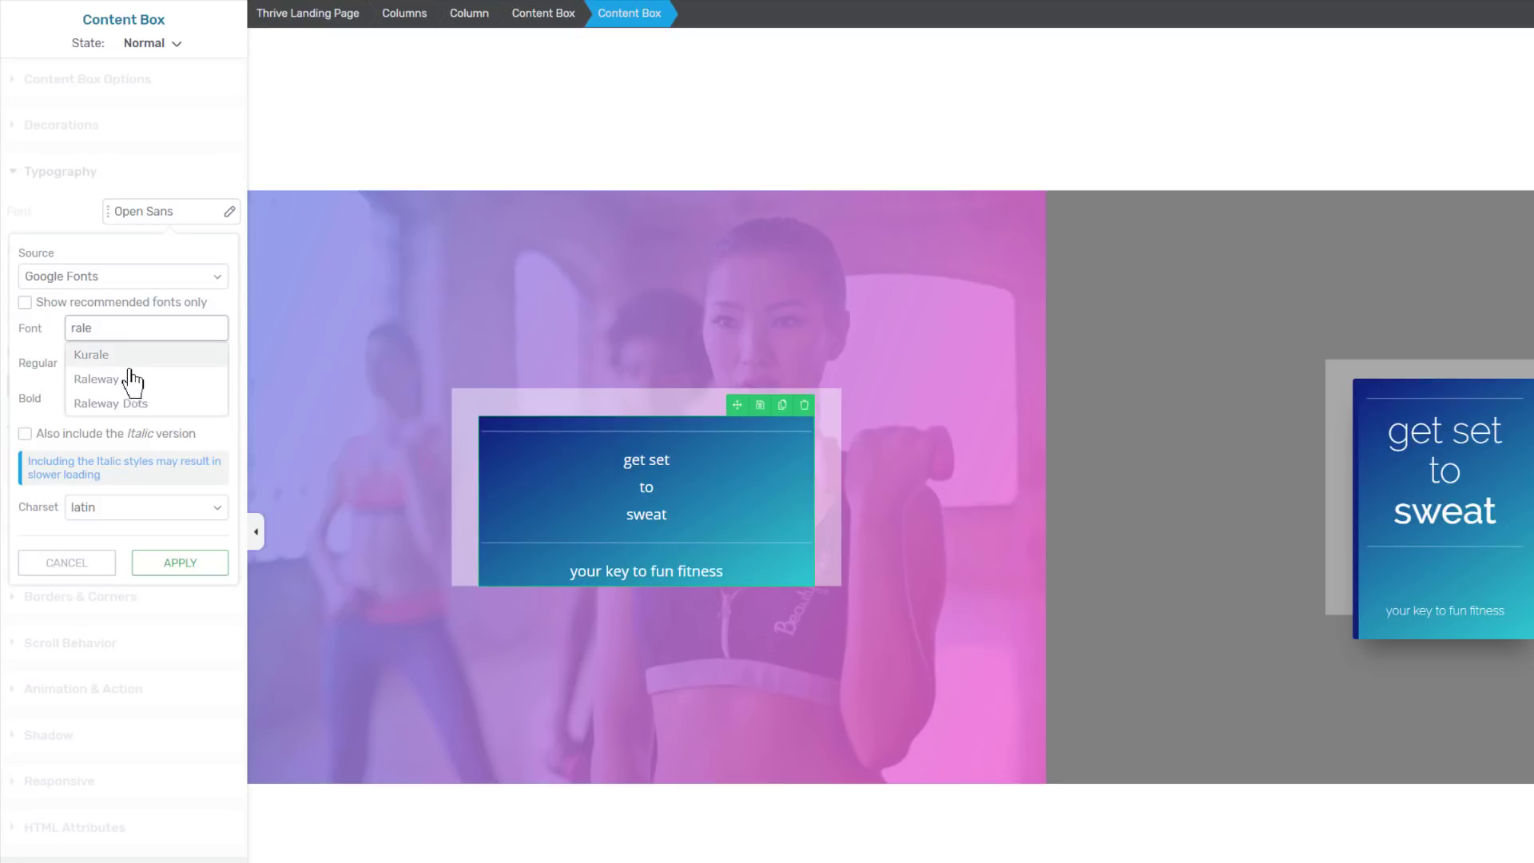
click(125, 380)
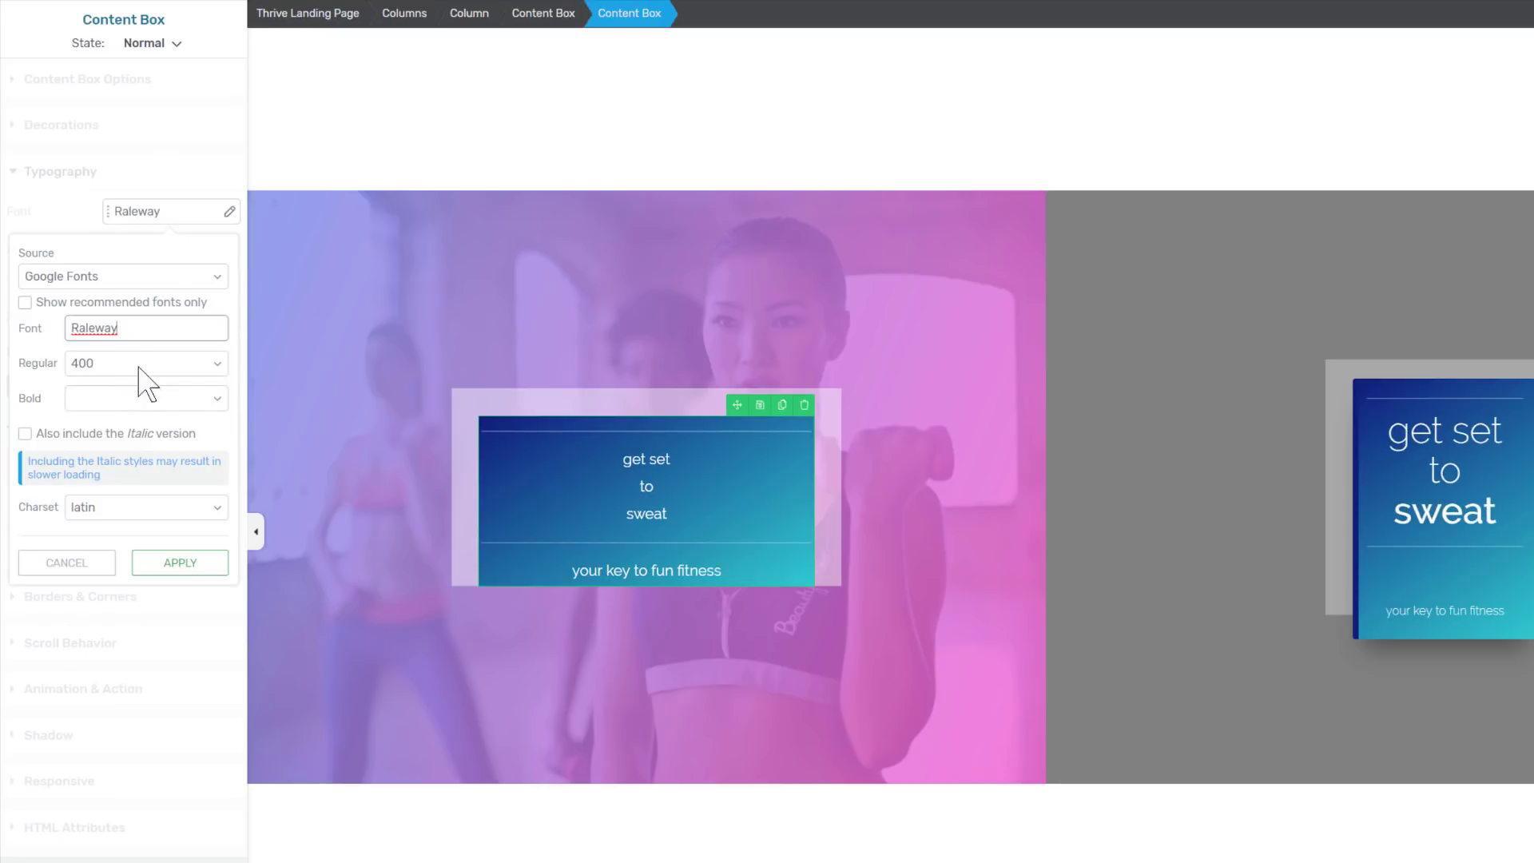
click(124, 398)
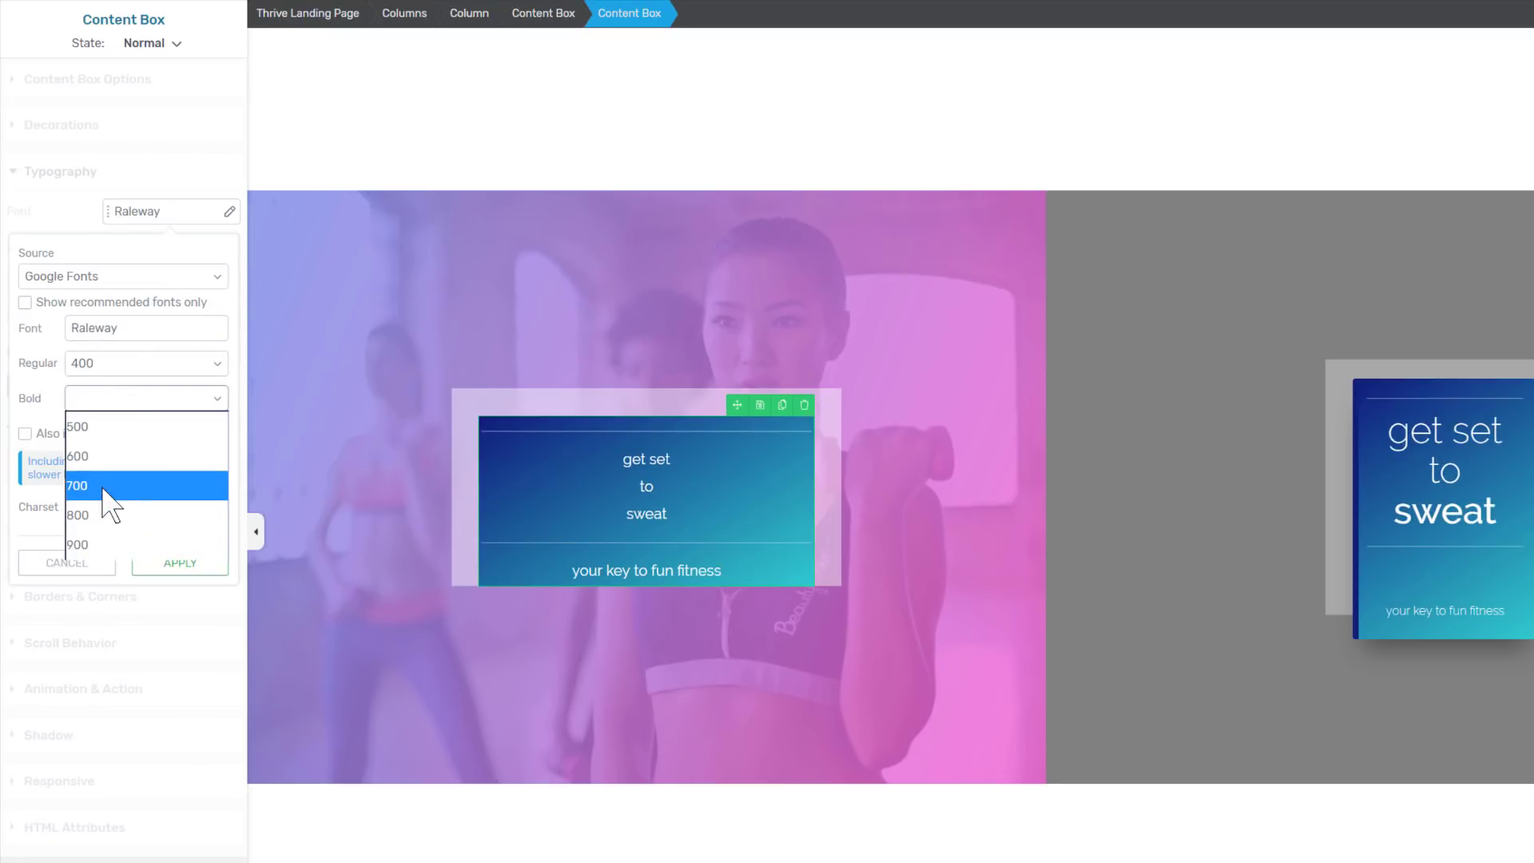
click(107, 462)
click(122, 363)
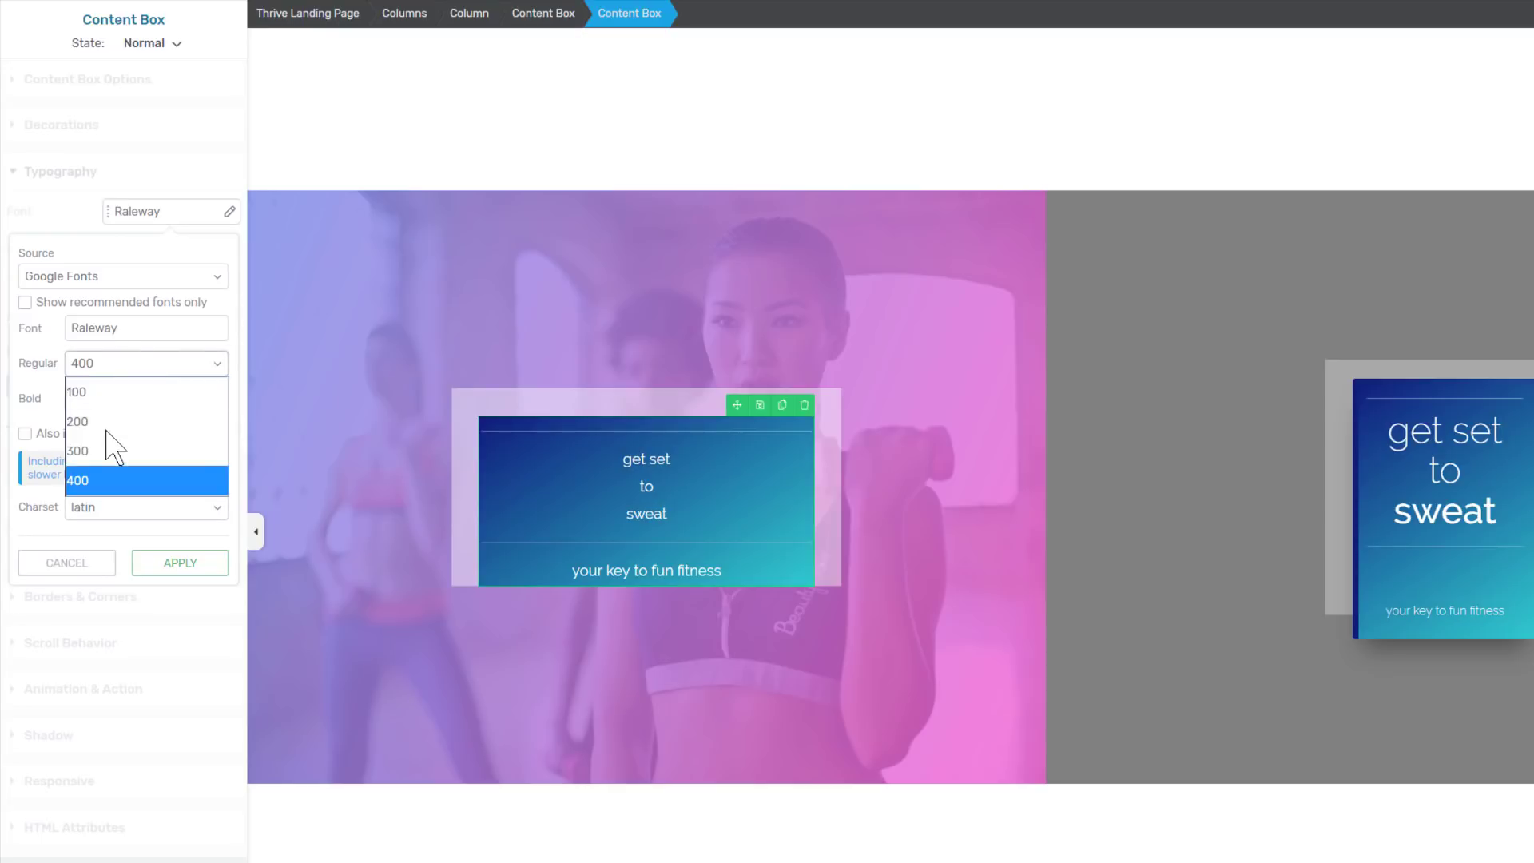
click(104, 439)
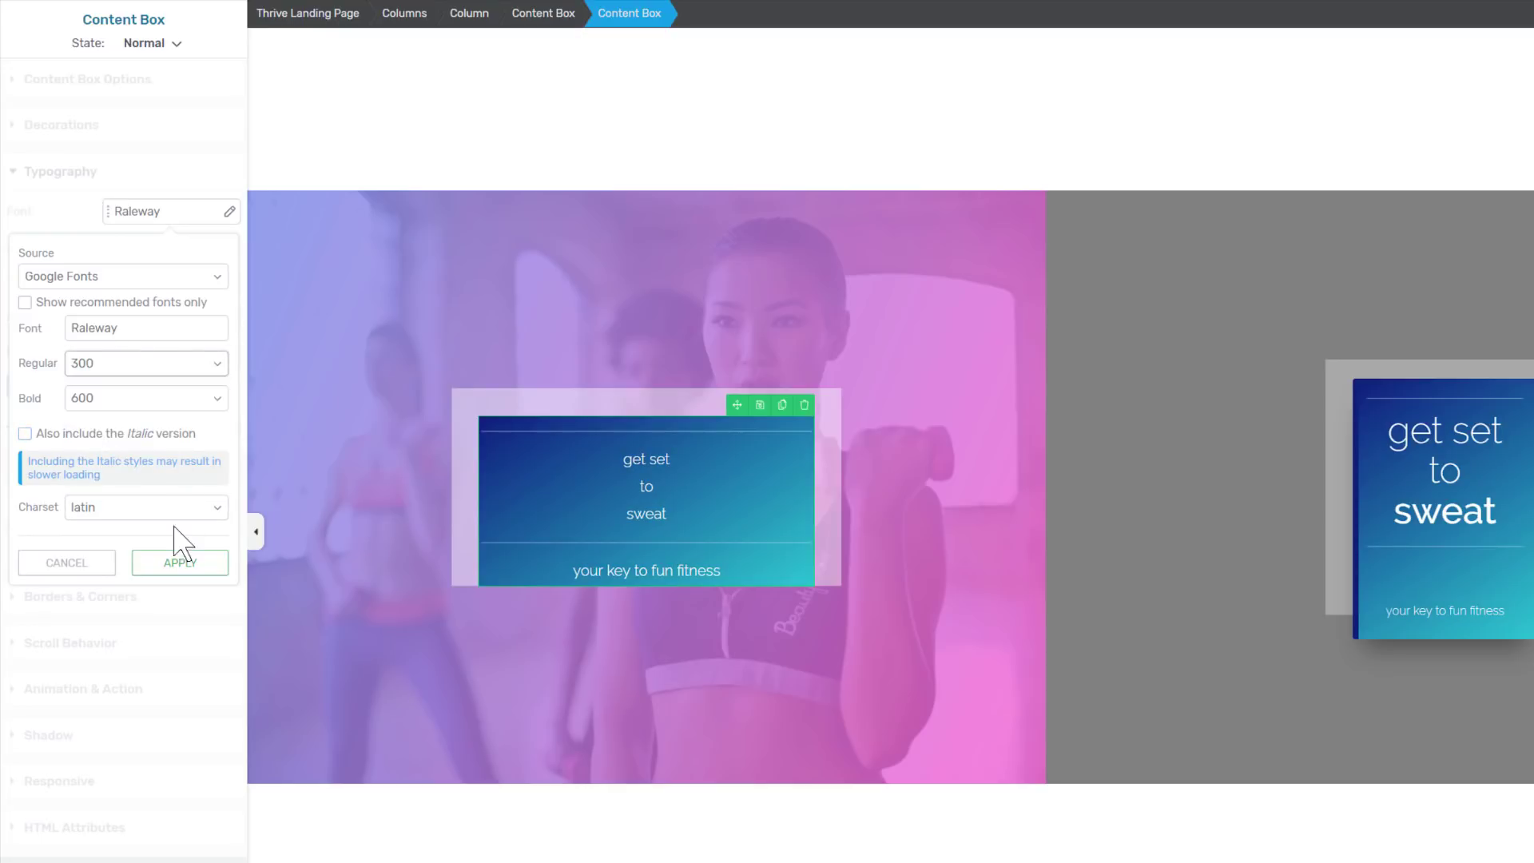
click(186, 566)
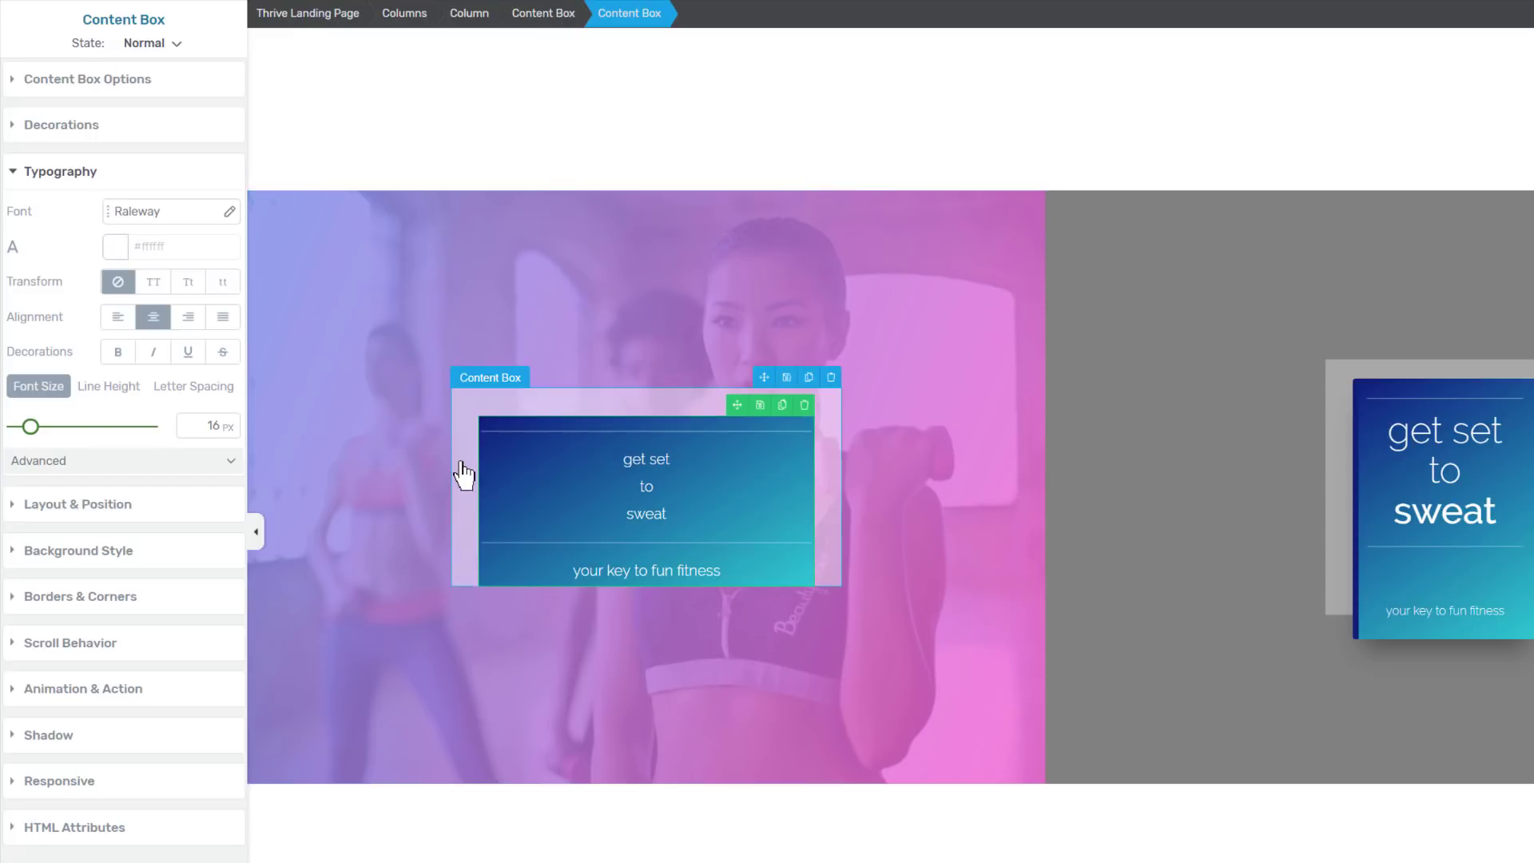
Set the cover box's linked padding to 24 on all sides.
click(68, 557)
click(68, 217)
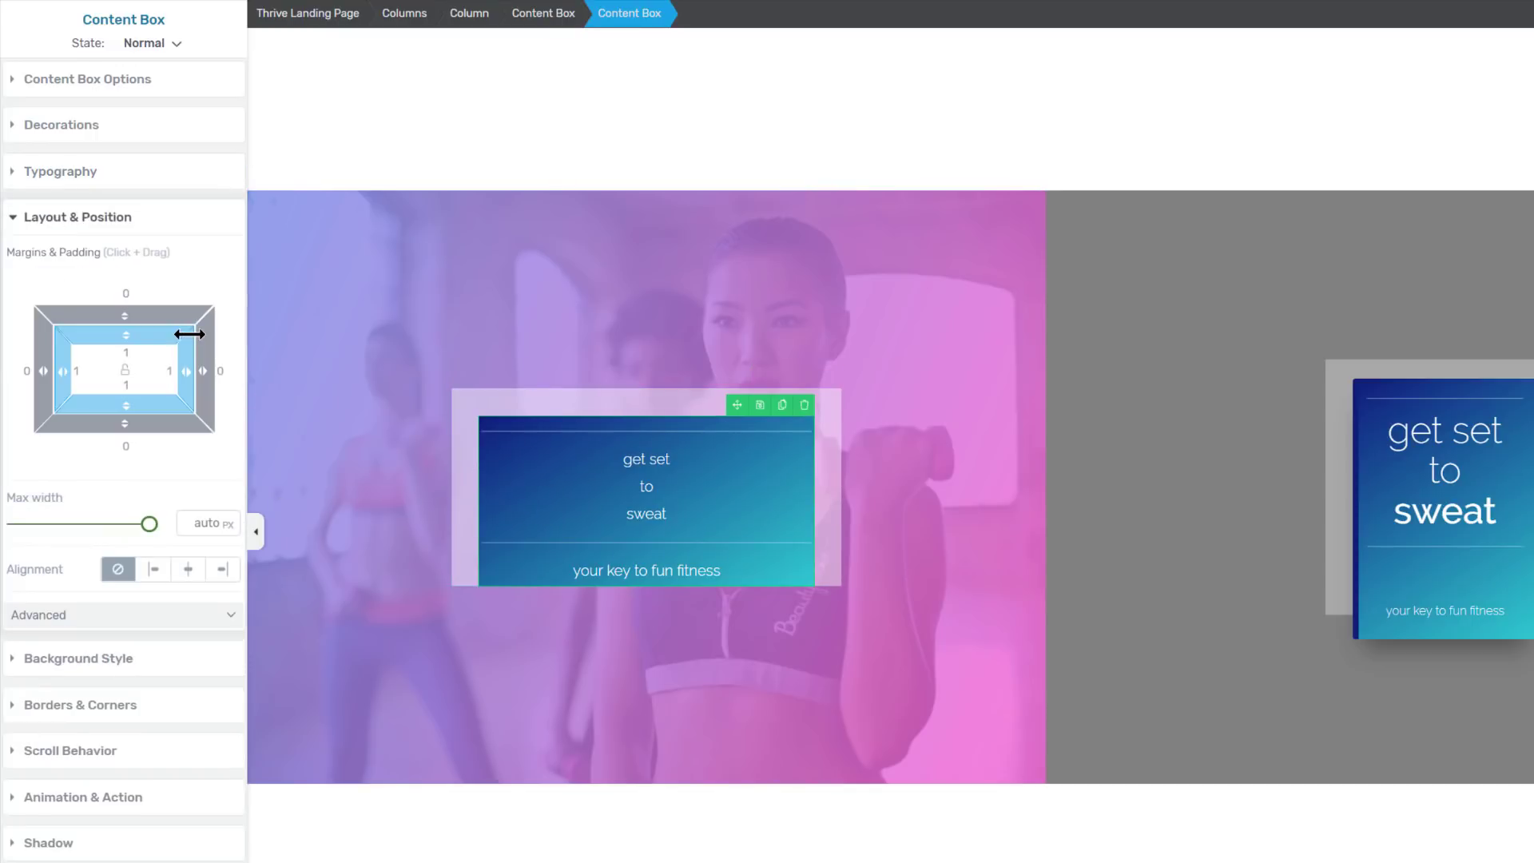
click(125, 352)
text(20)
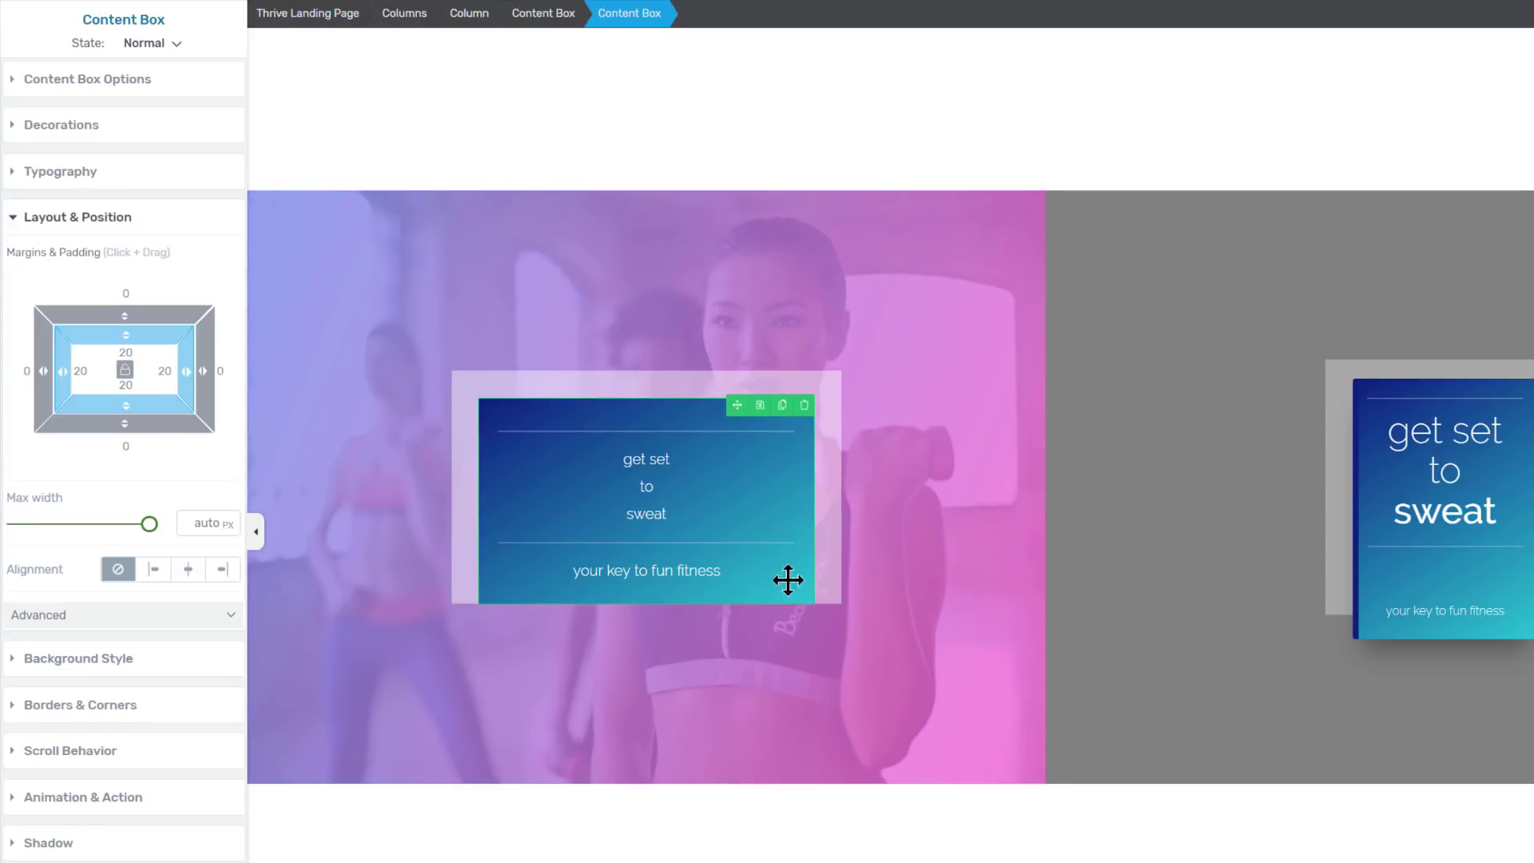
click(125, 352)
text(24)
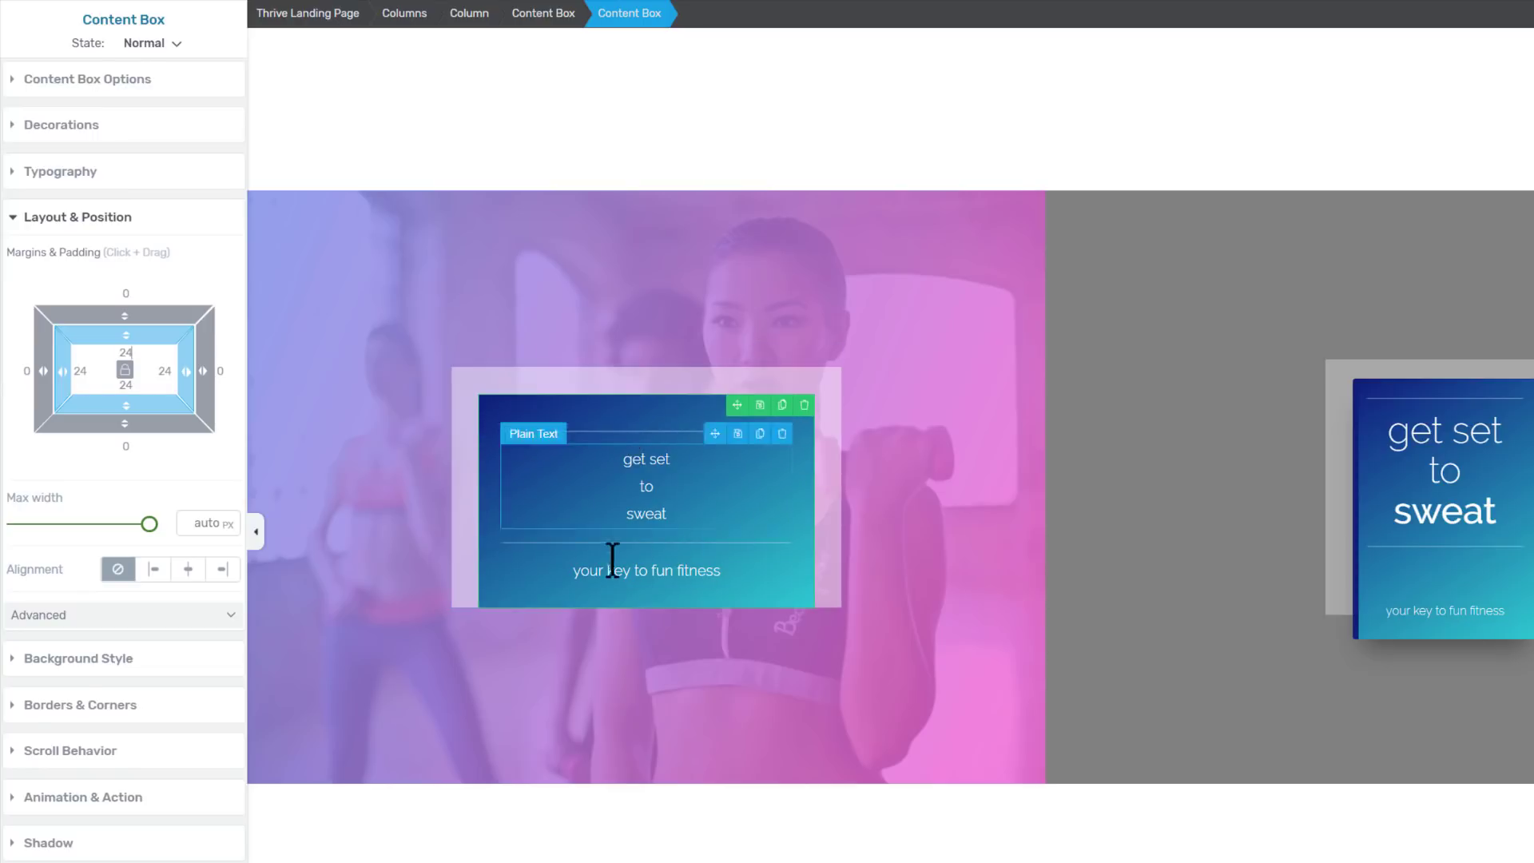
Change the top divider's top padding from 14 to 1.
click(537, 421)
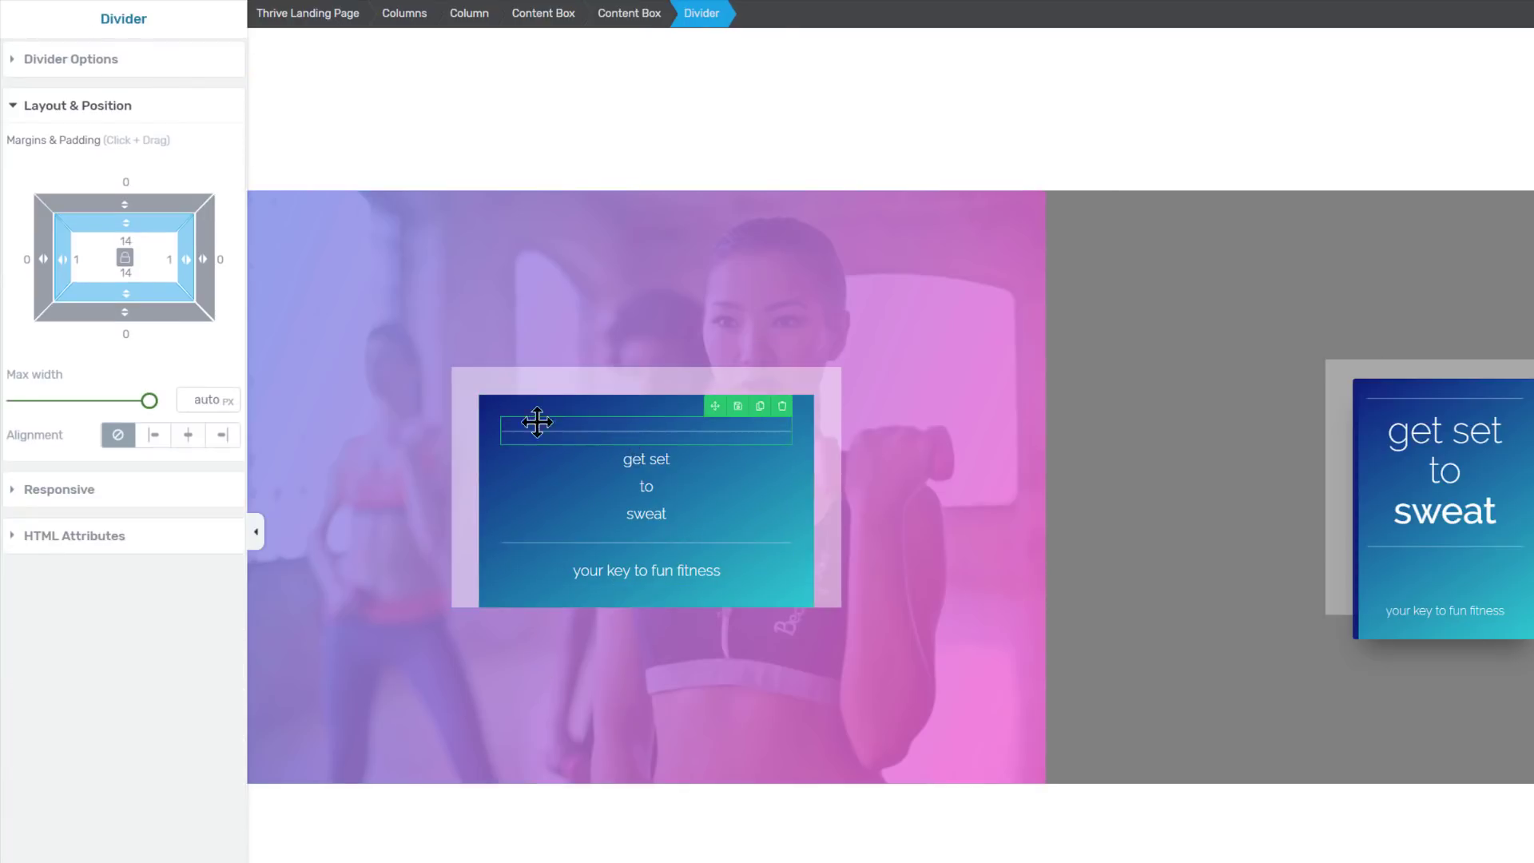
click(124, 241)
text(1)
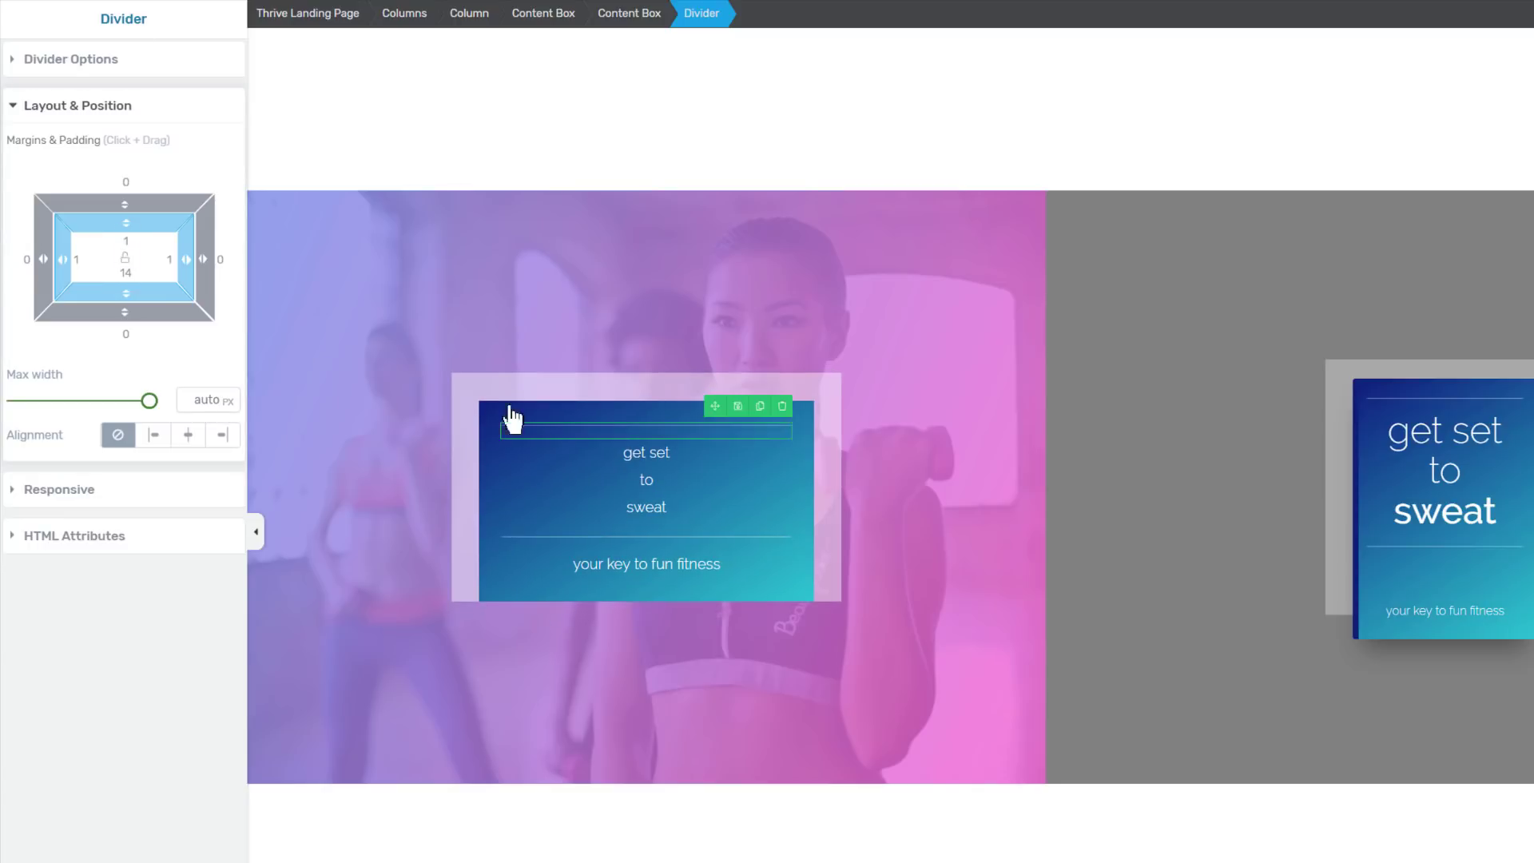
click(949, 483)
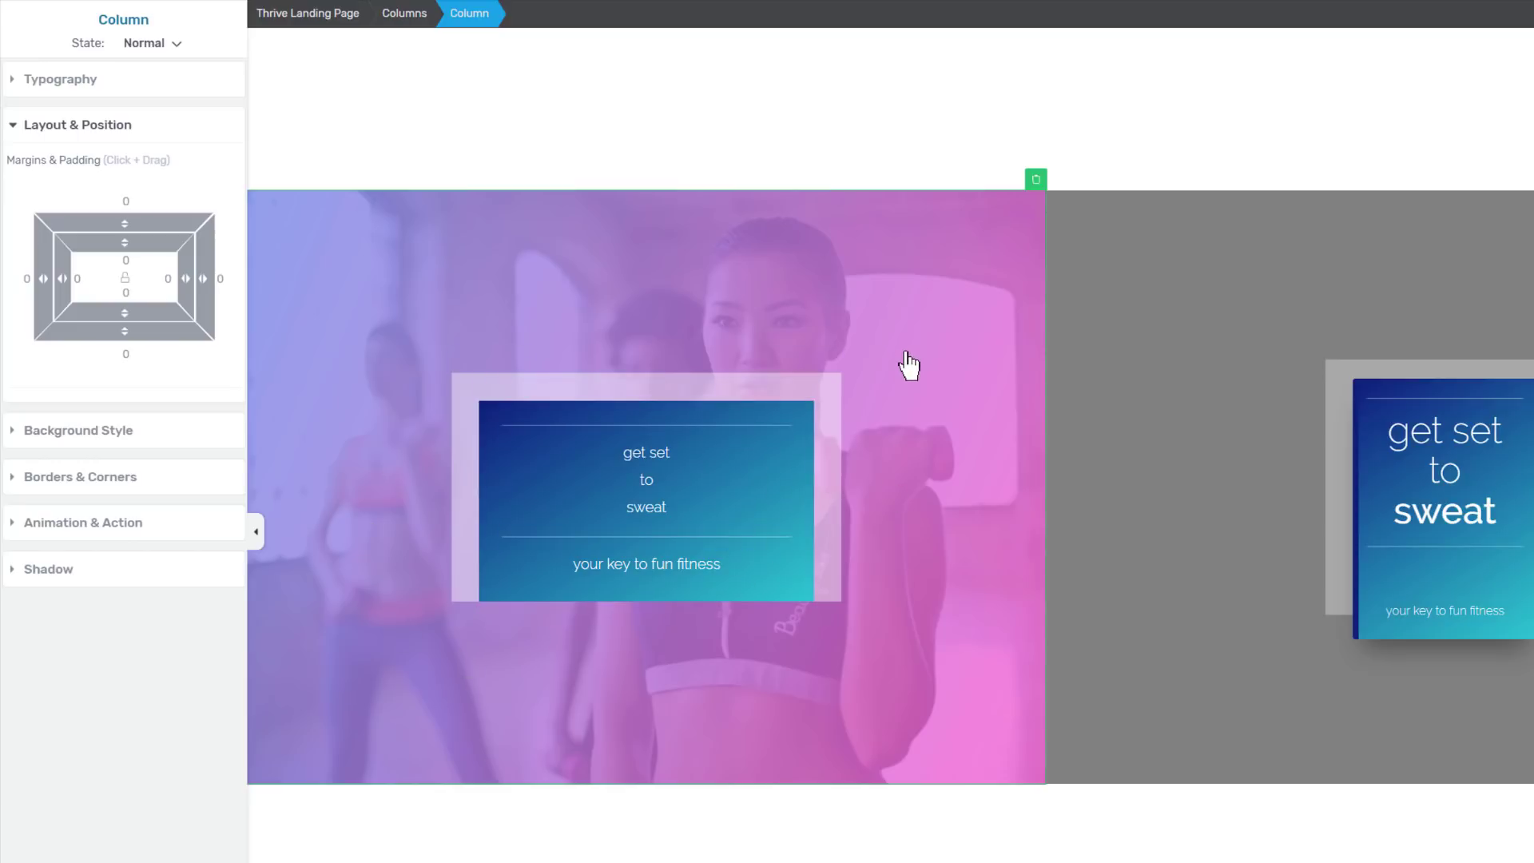
Set the heading to 46 px font size with about 1.05 EM line height.
click(671, 469)
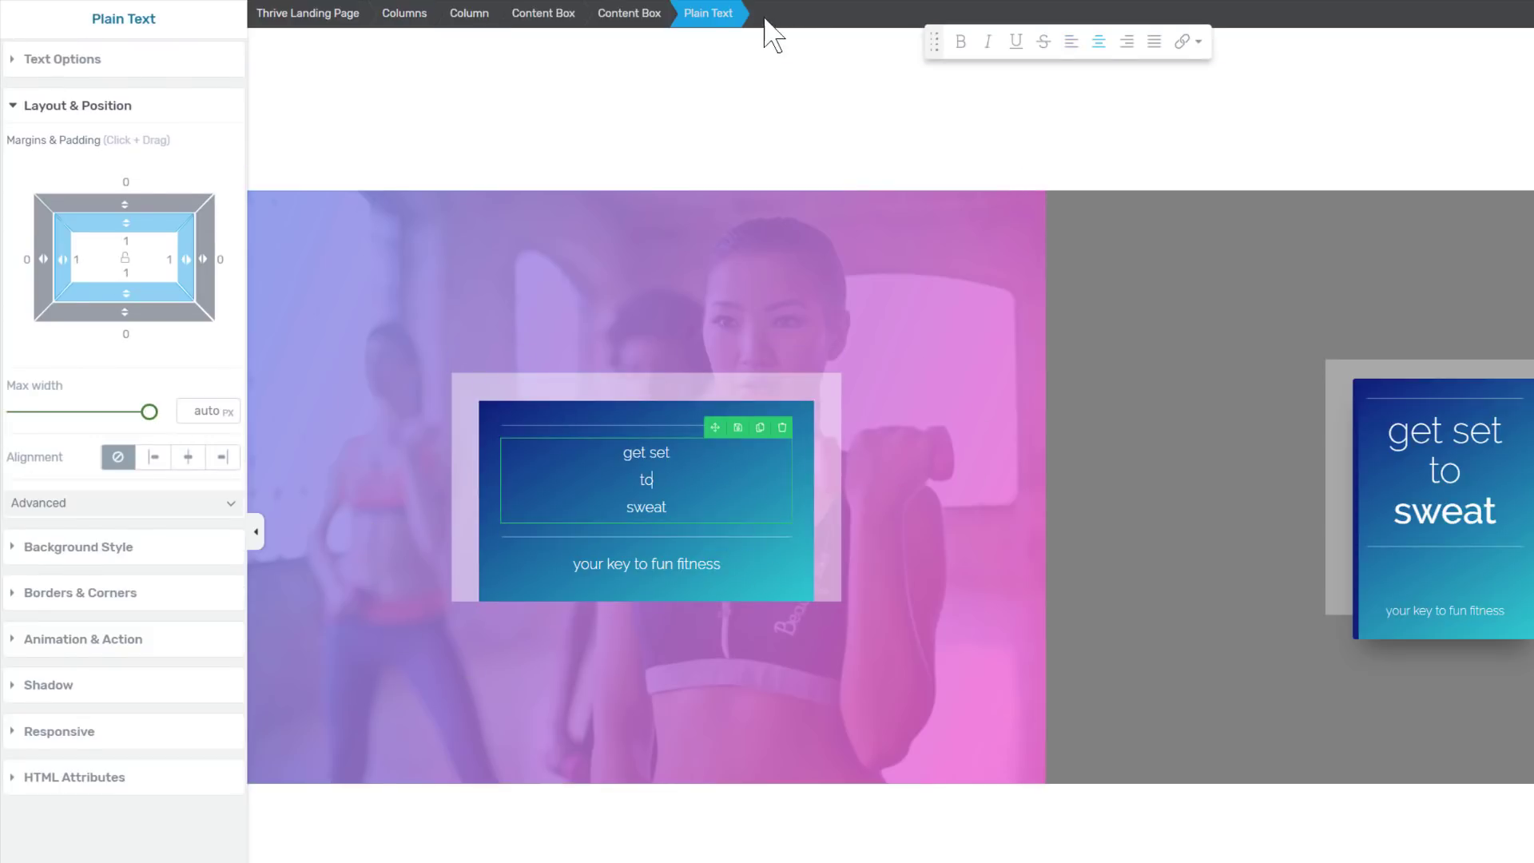
click(71, 113)
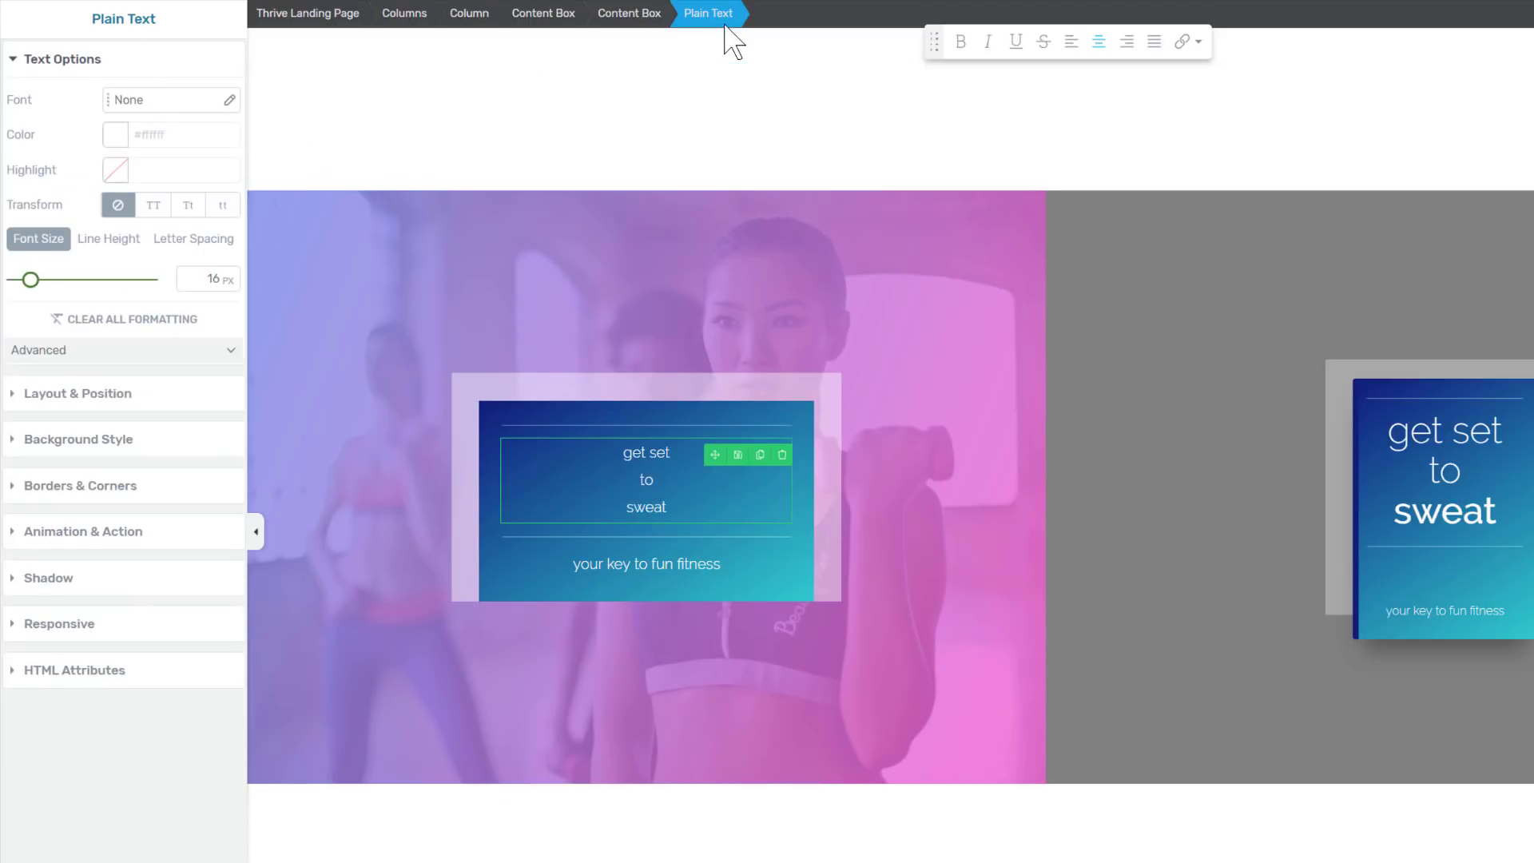
drag(36, 280, 63, 281)
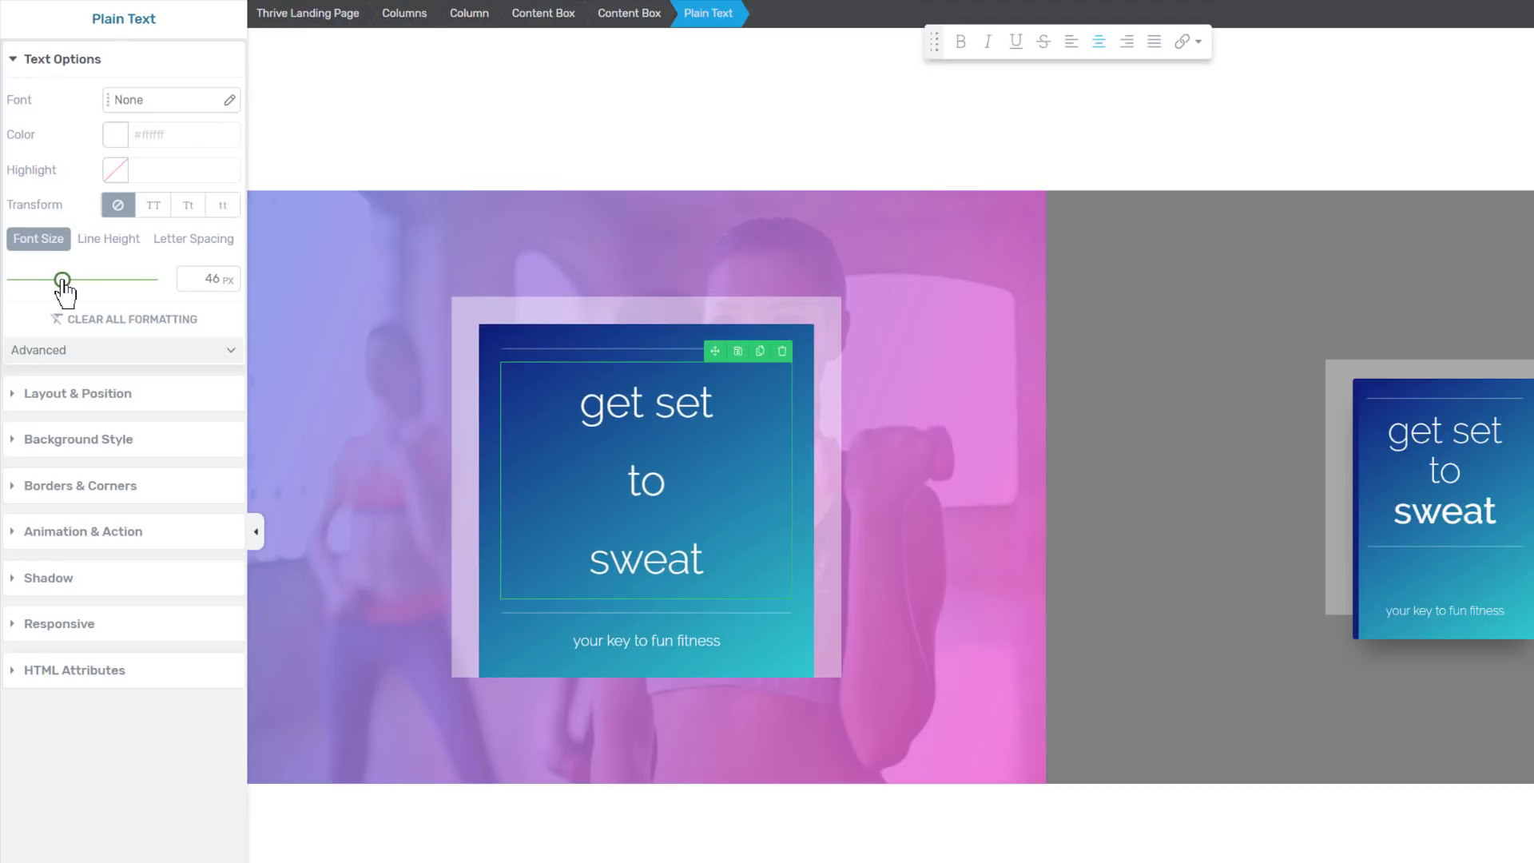
click(97, 241)
drag(45, 281, 32, 281)
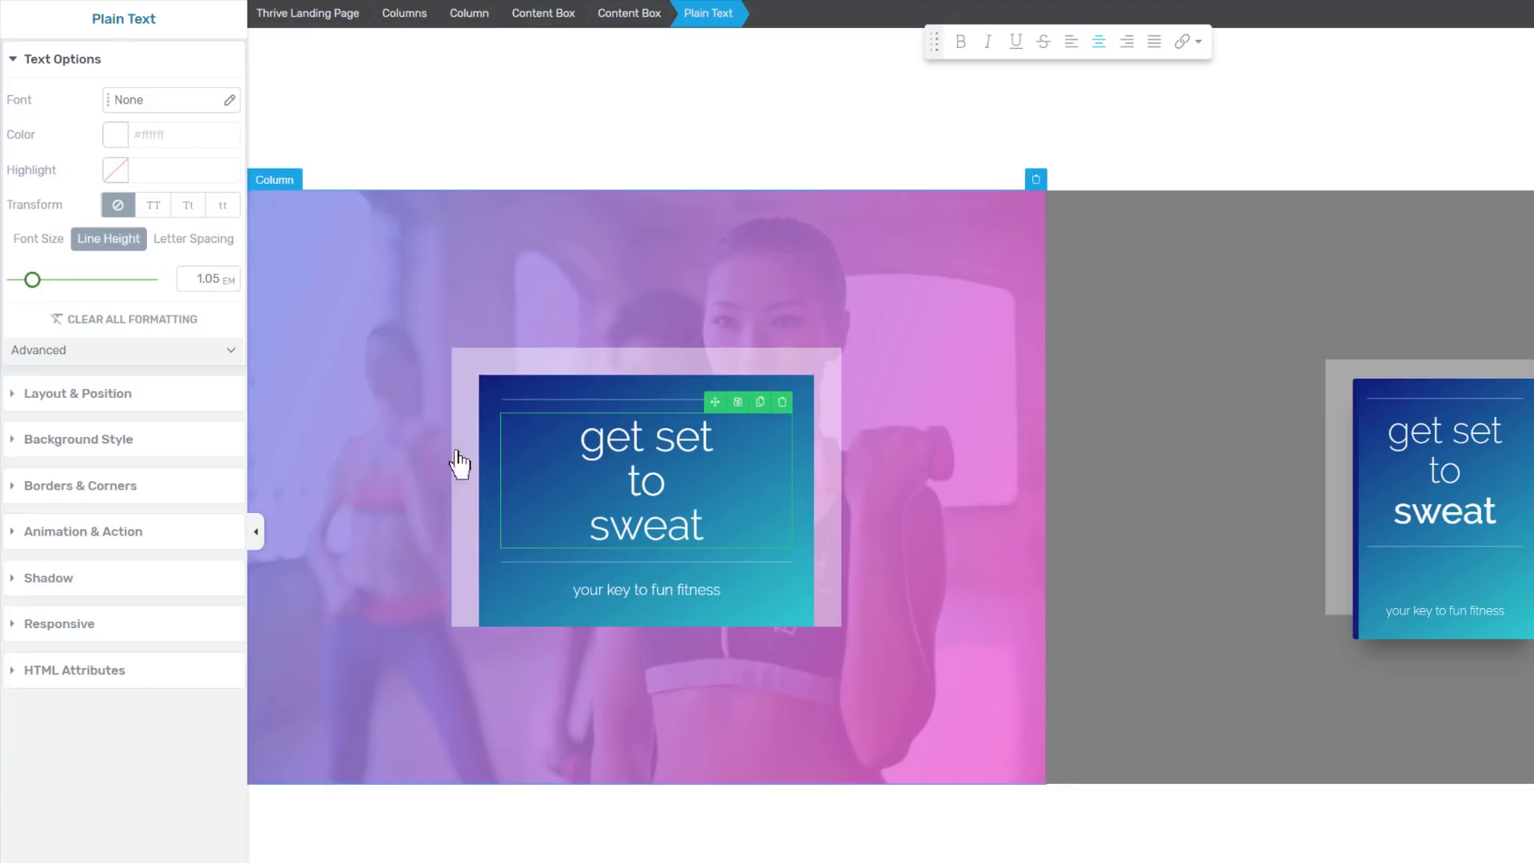
Make the word 'sweat' in the heading bold.
click(593, 527)
double_click(700, 536)
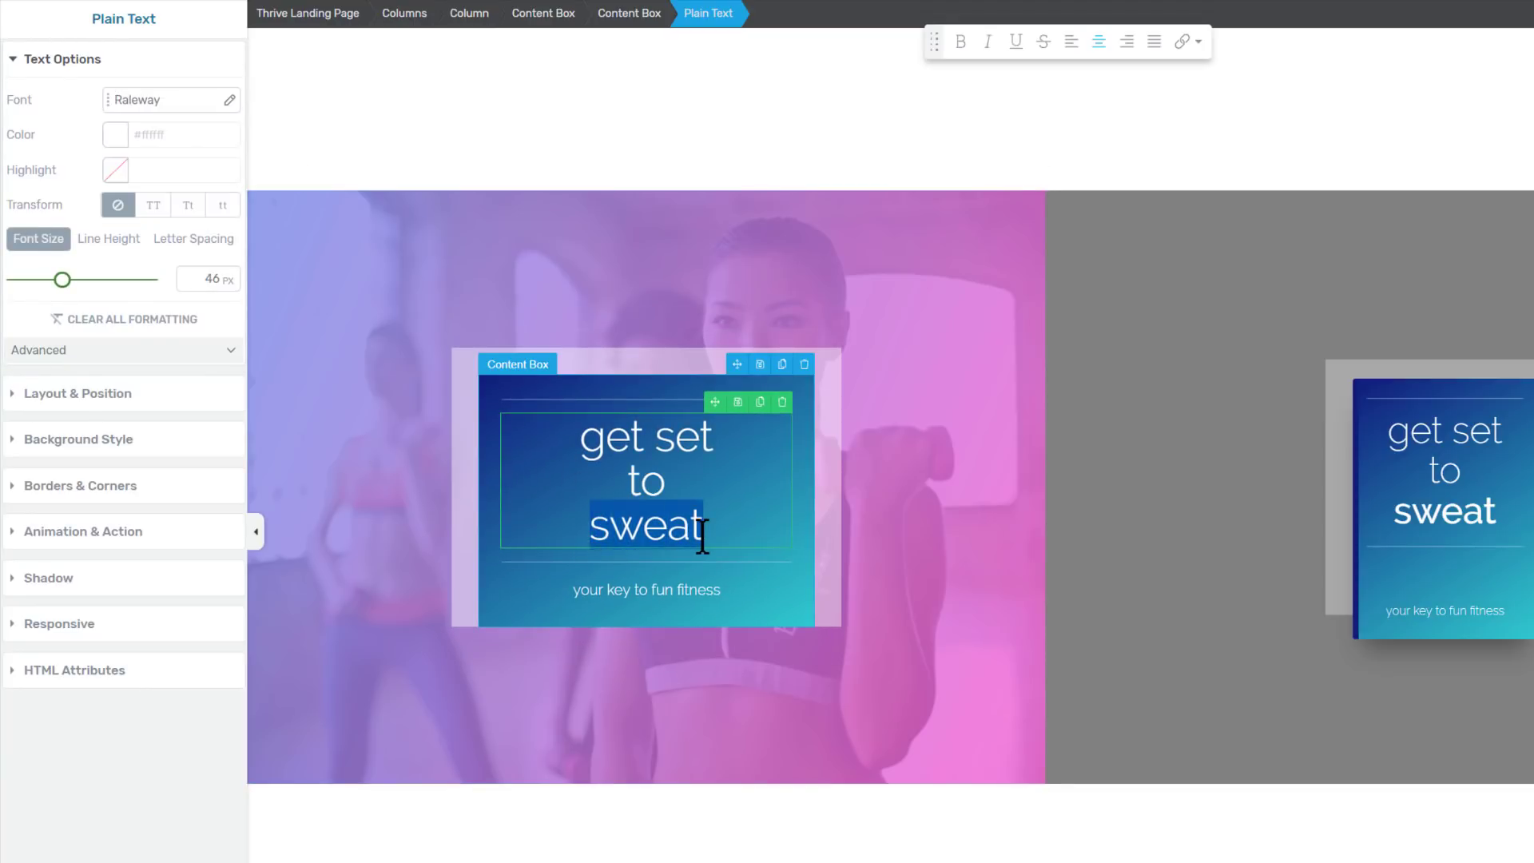
key(ctrl+b)
click(665, 482)
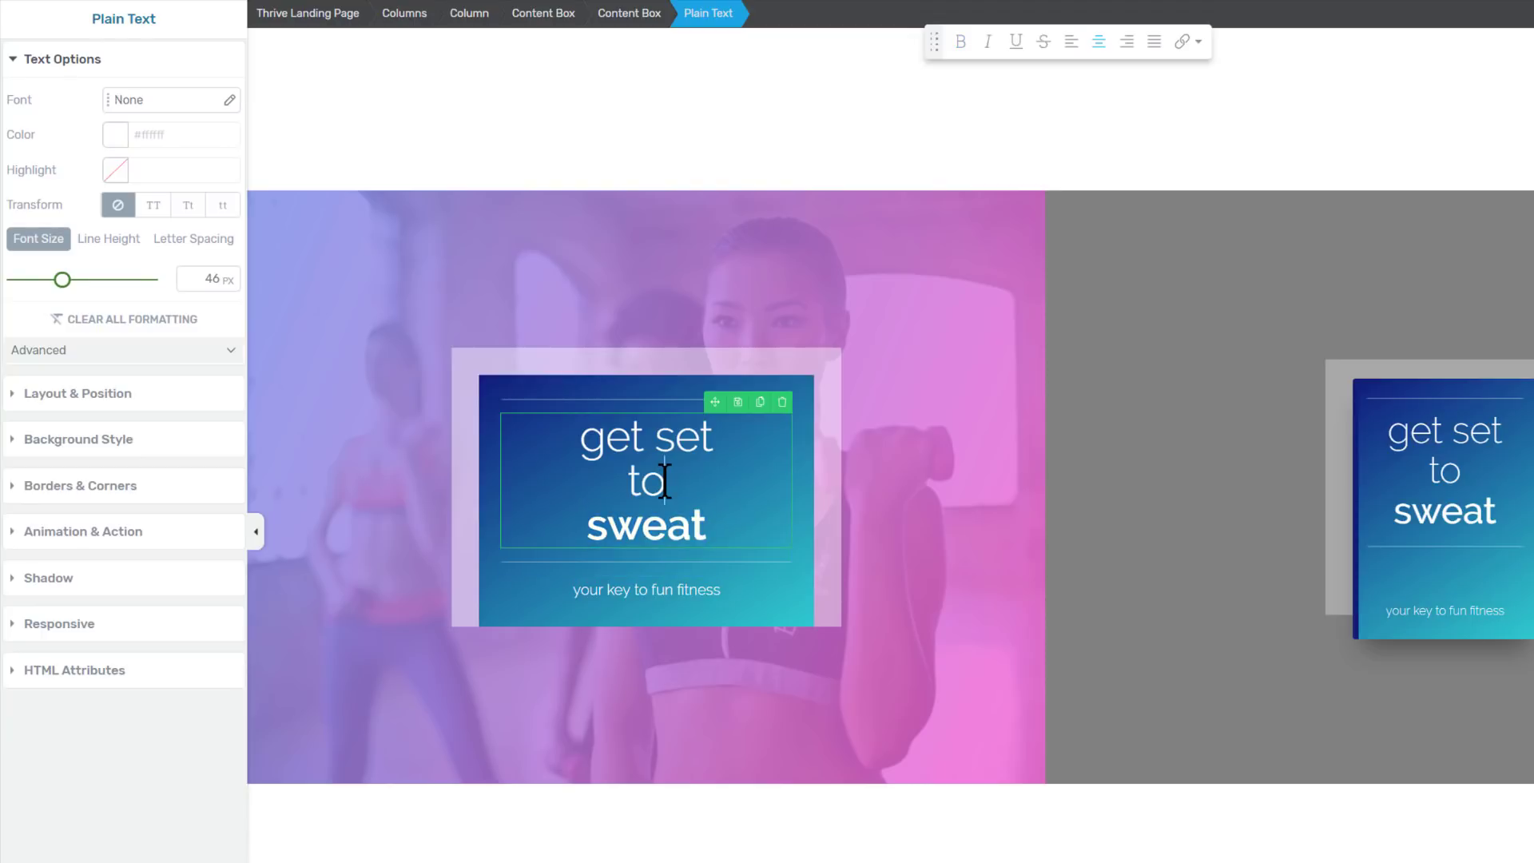
click(633, 595)
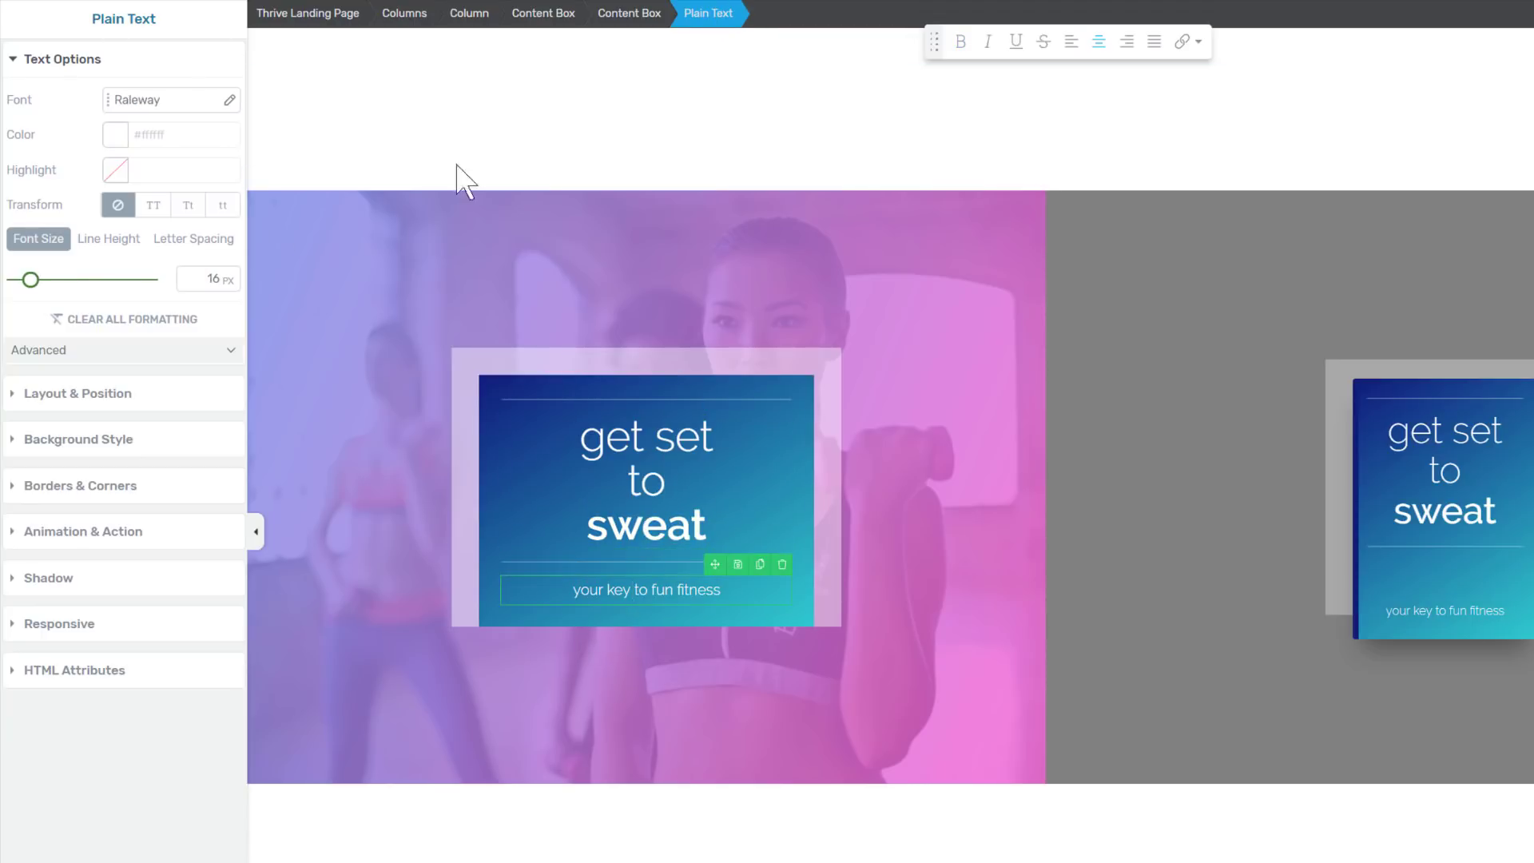
Shrink the 'your key to fun fitness' tagline to 14 px and give it a 57 px top margin.
drag(31, 280, 28, 279)
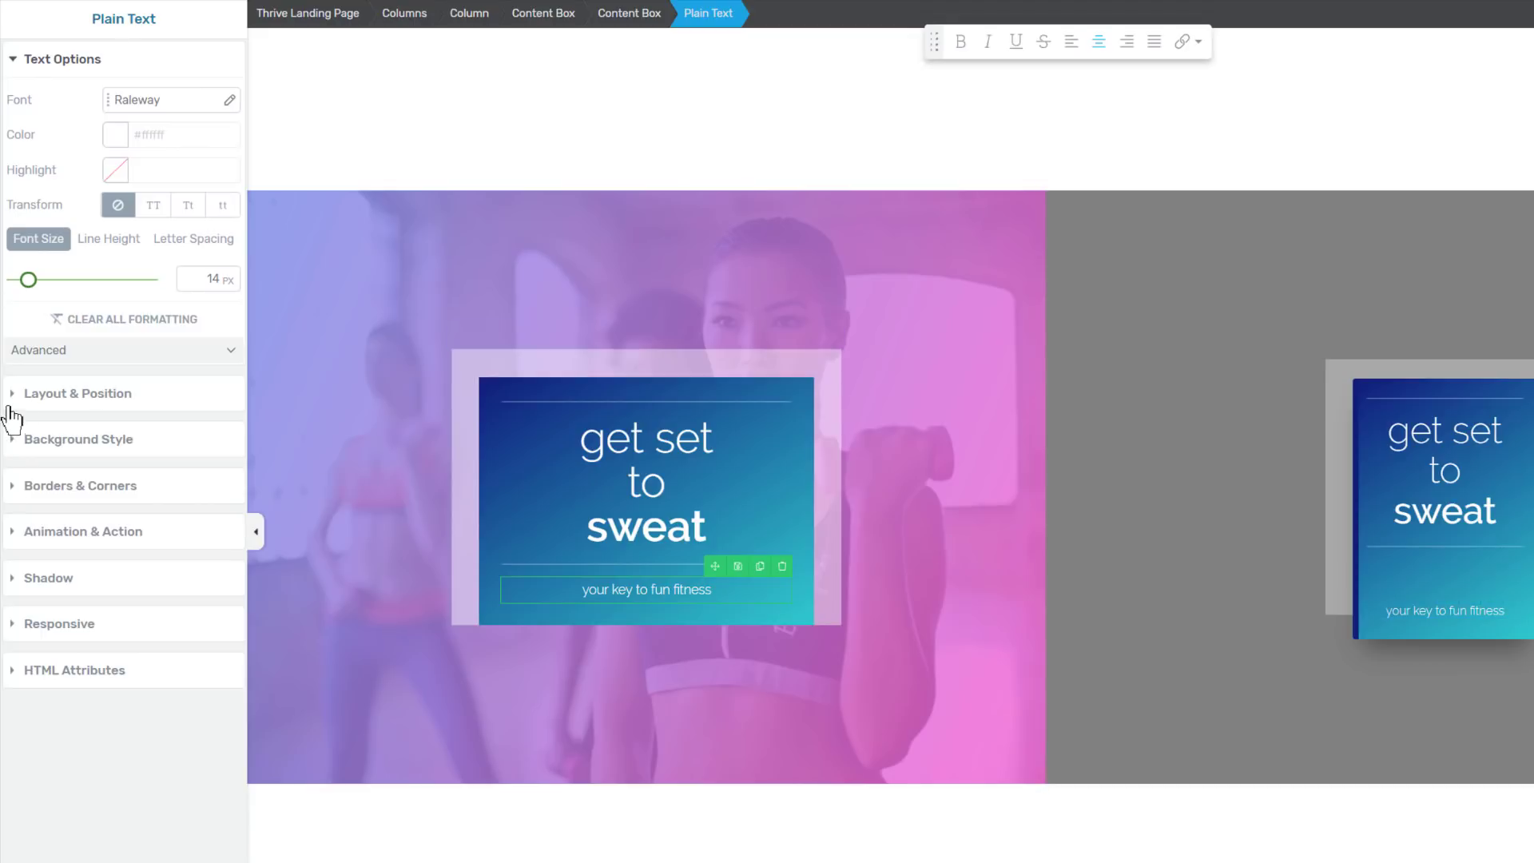
click(48, 395)
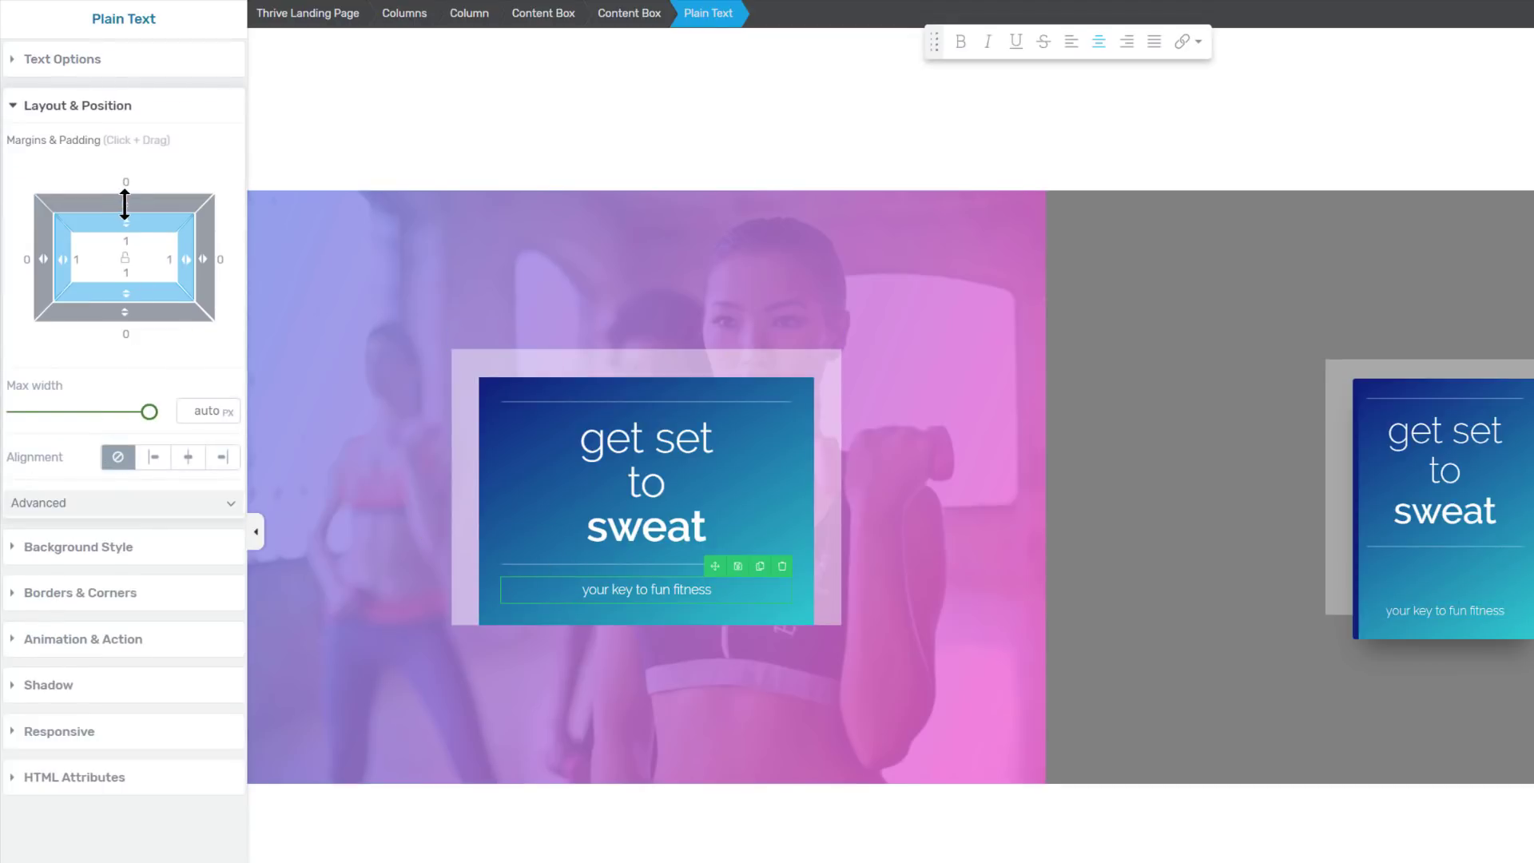
drag(124, 204, 118, 119)
drag(120, 119, 118, 112)
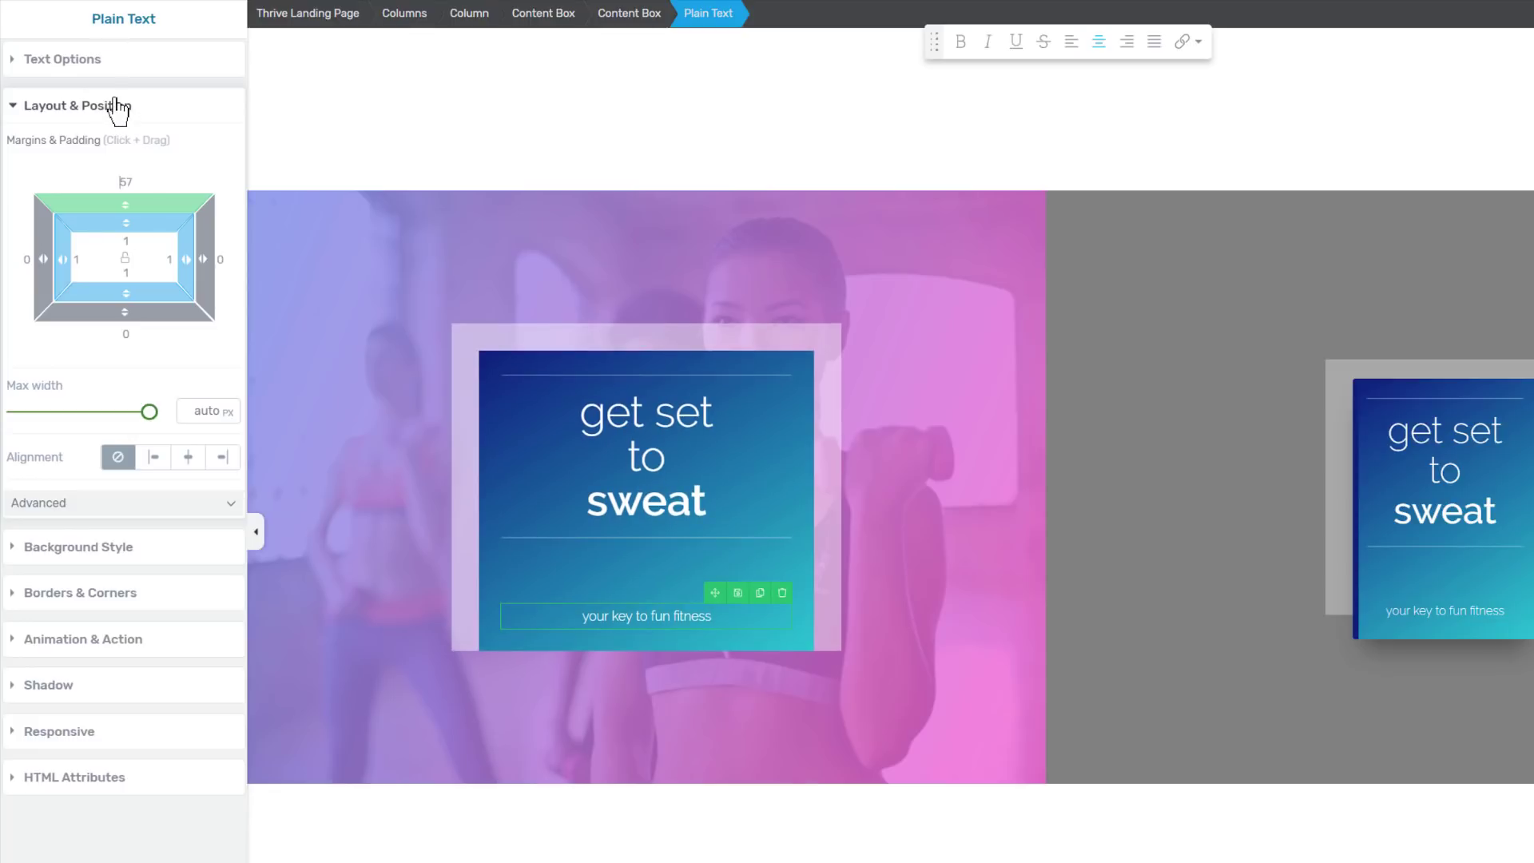
click(499, 573)
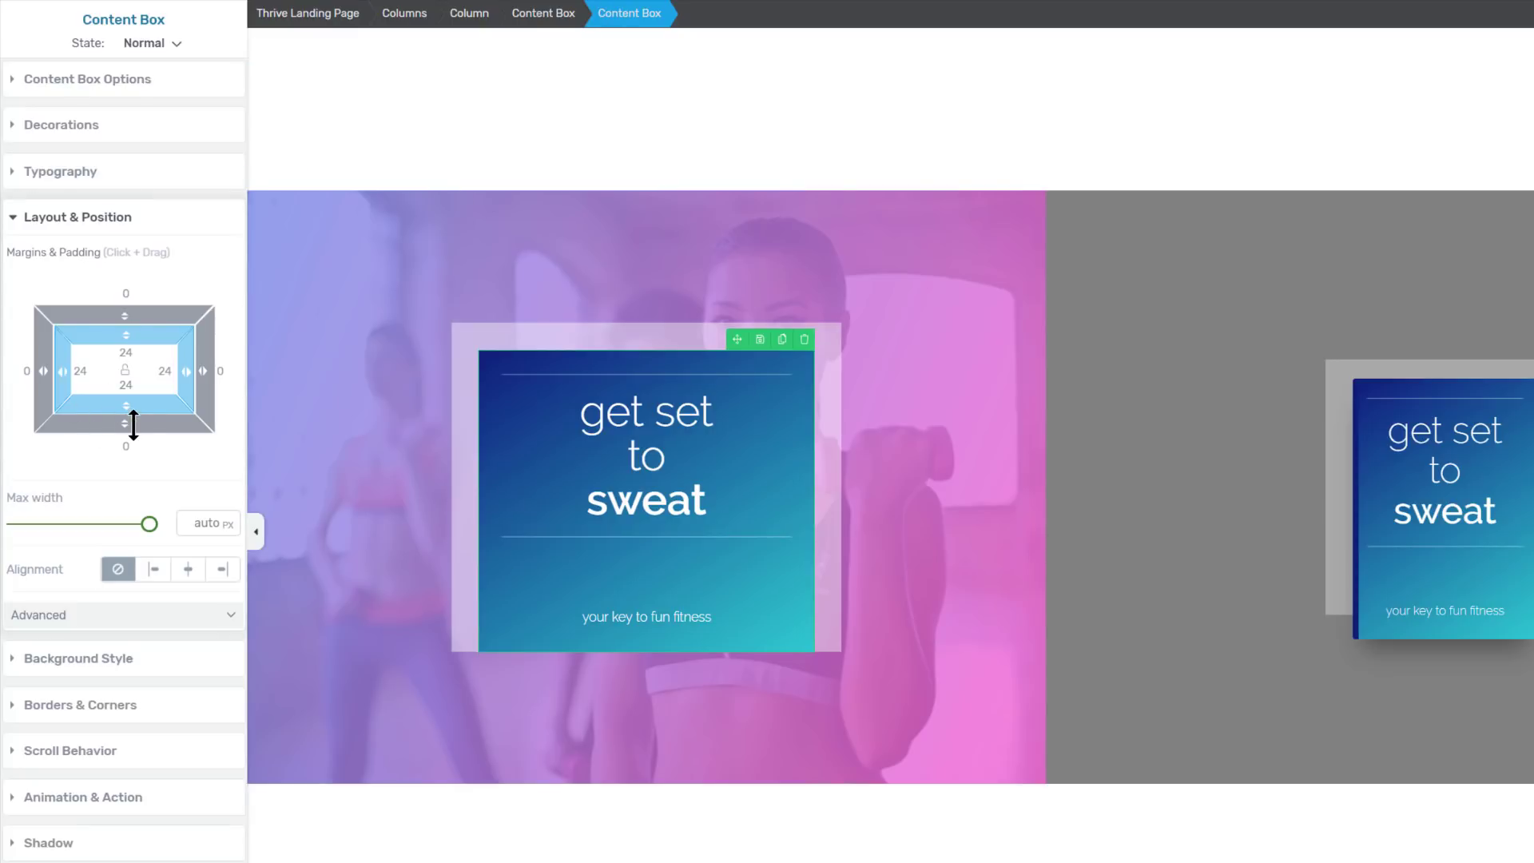
Set the card's bottom margin to about -31 so it overhangs, and narrow the outer frame to 314 px max width.
drag(126, 431, 122, 384)
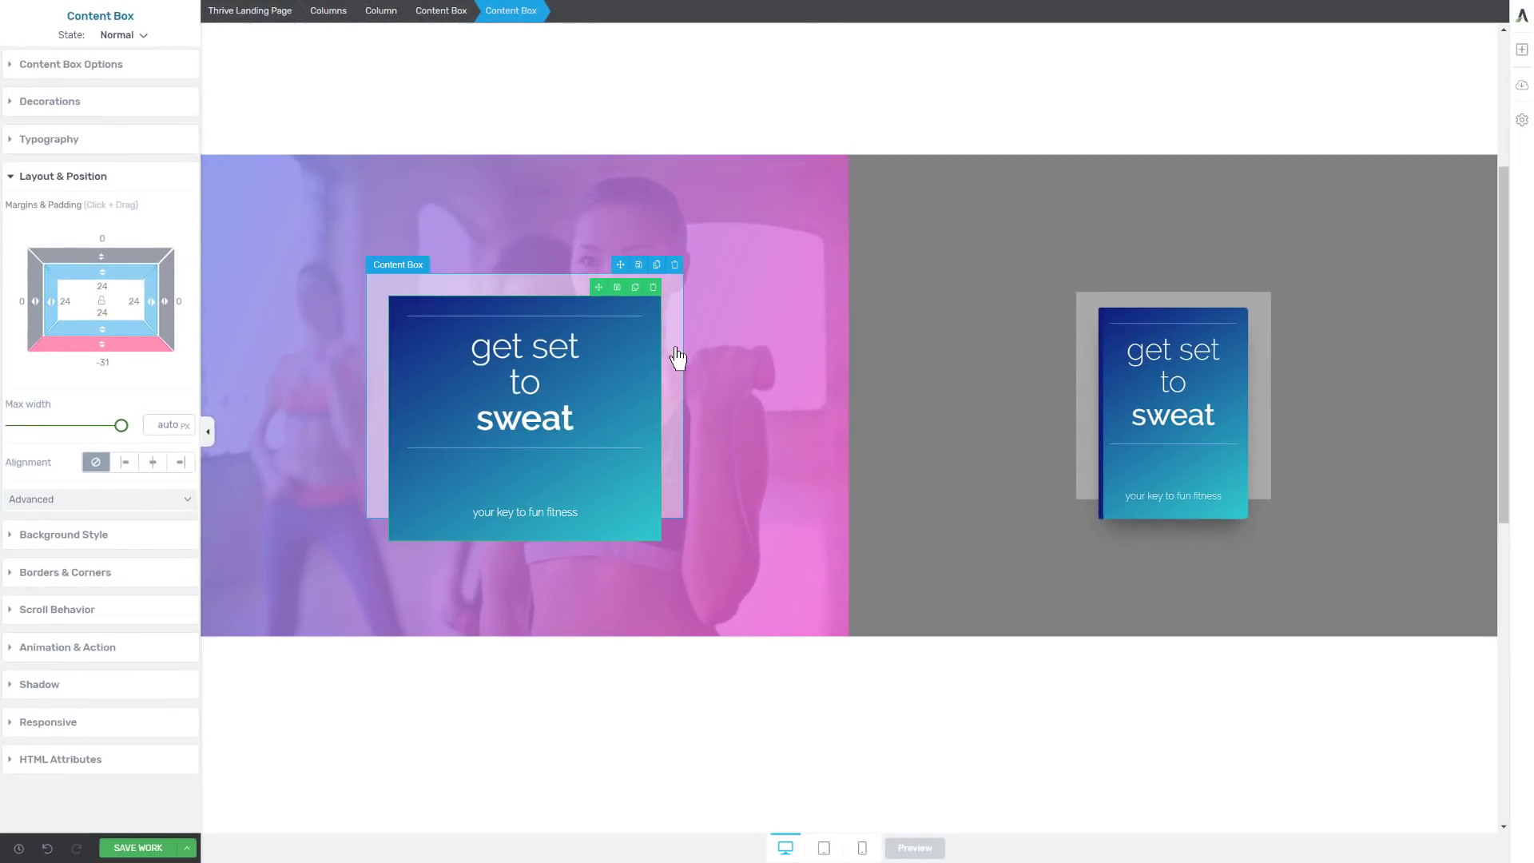
click(677, 358)
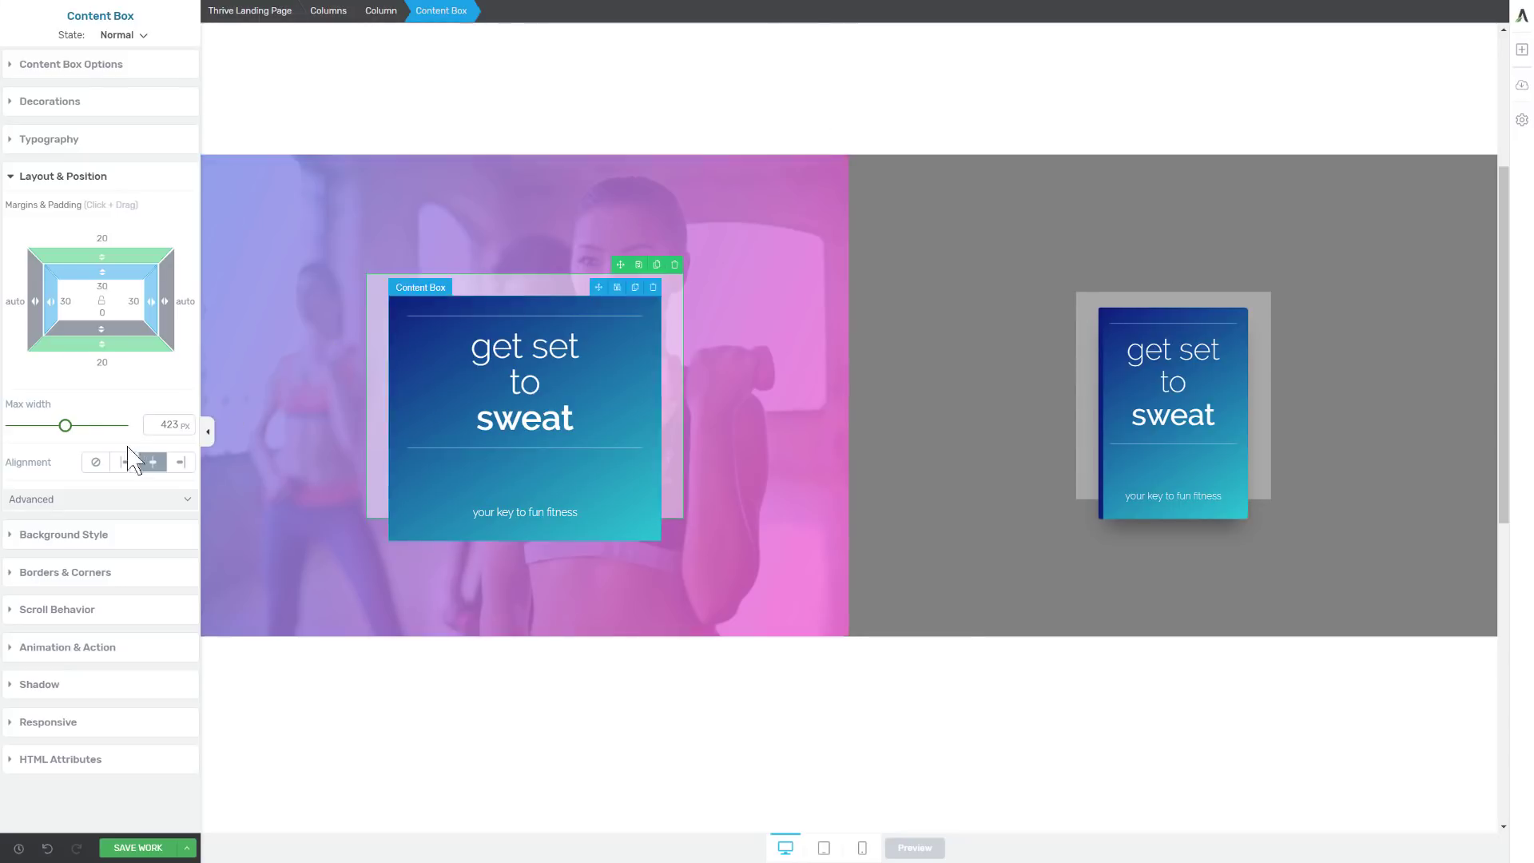
drag(65, 425, 53, 435)
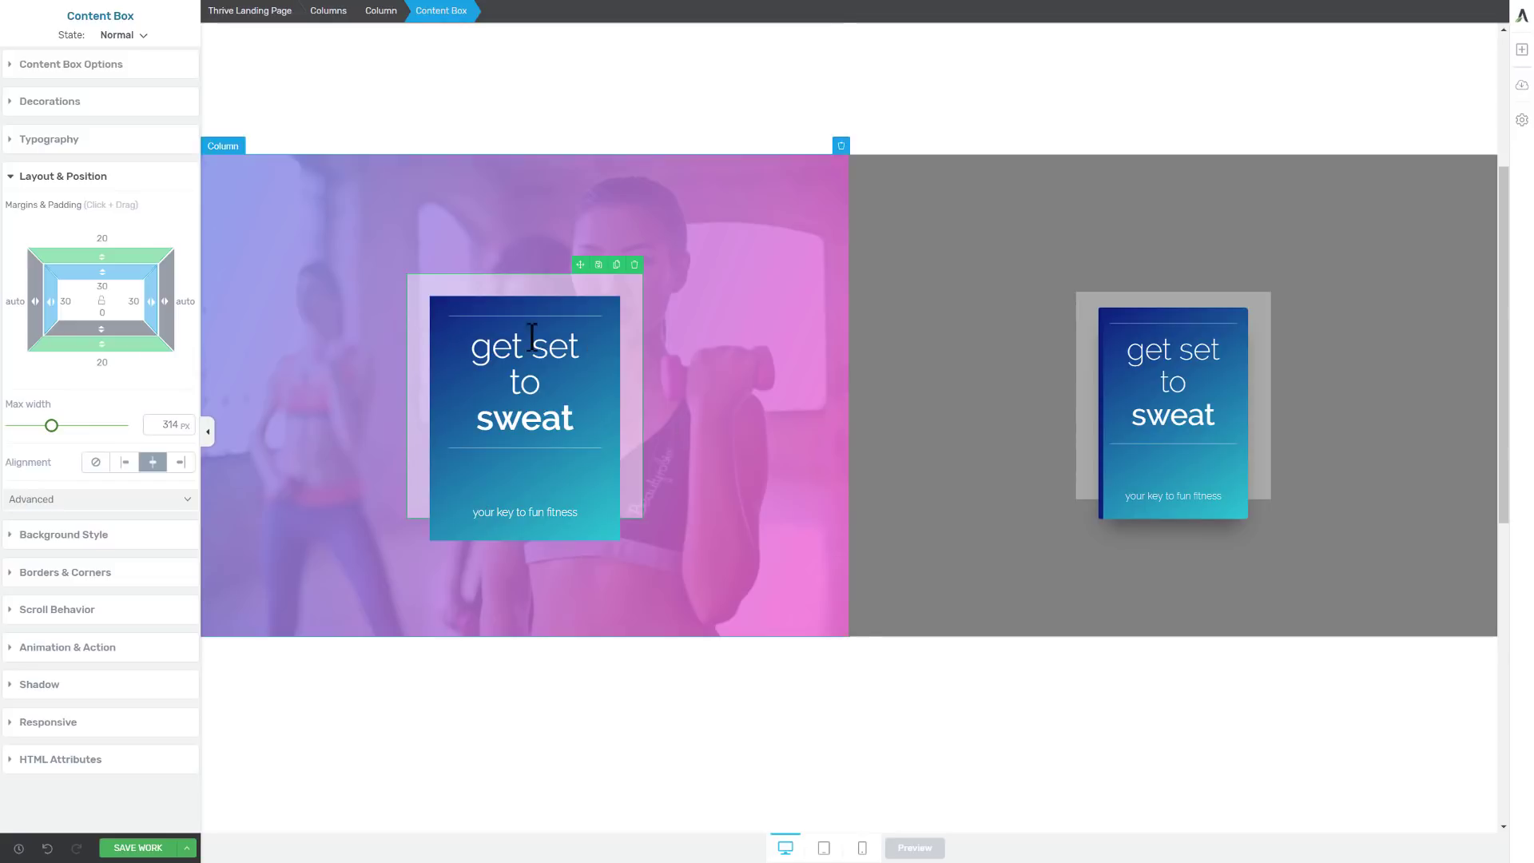
Round the cover card's corners to a 5 px radius.
click(613, 364)
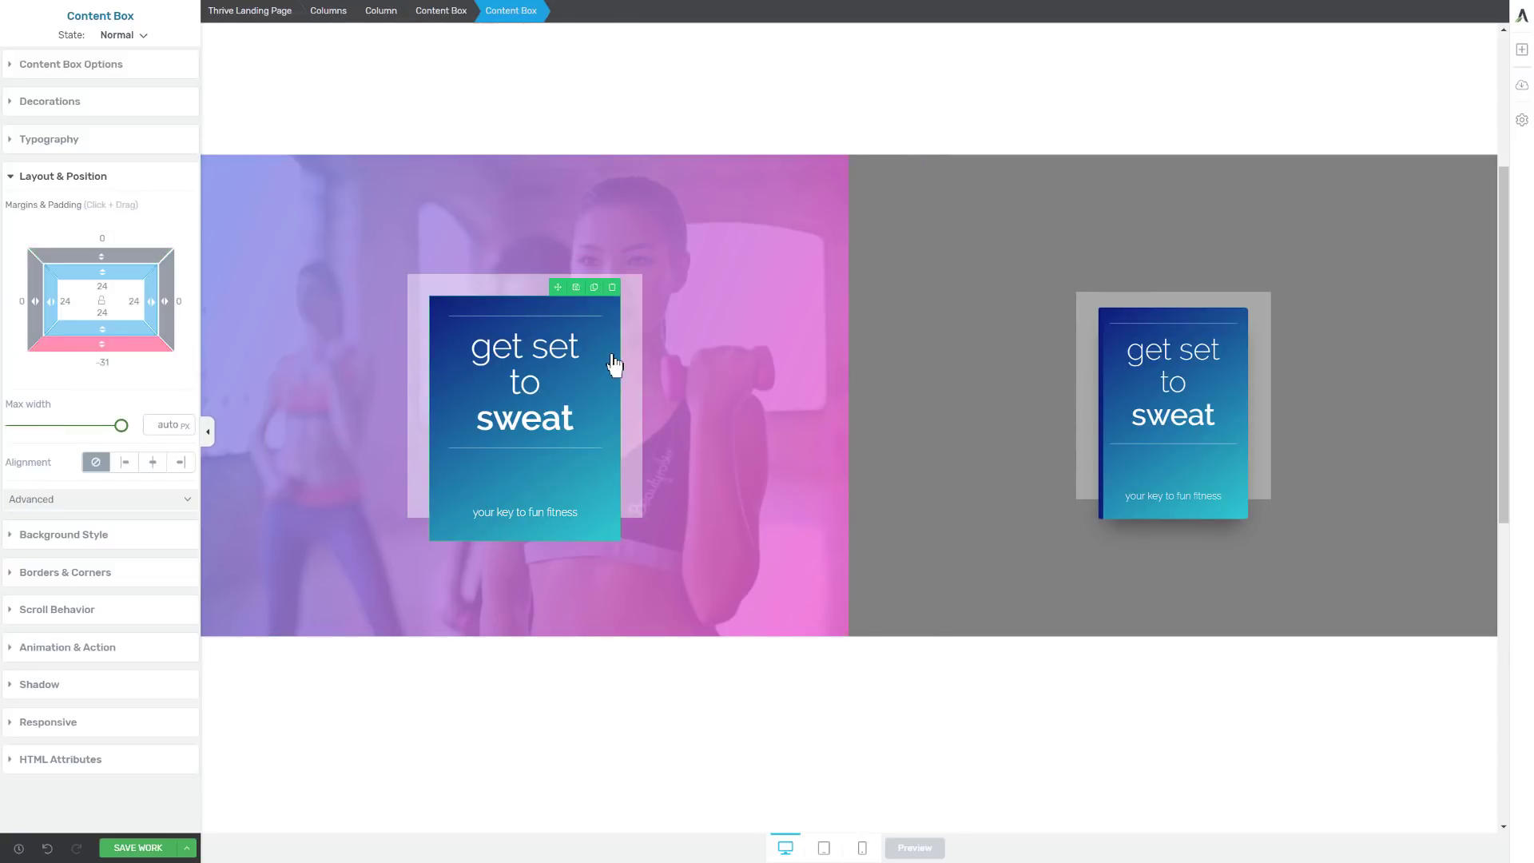
click(59, 580)
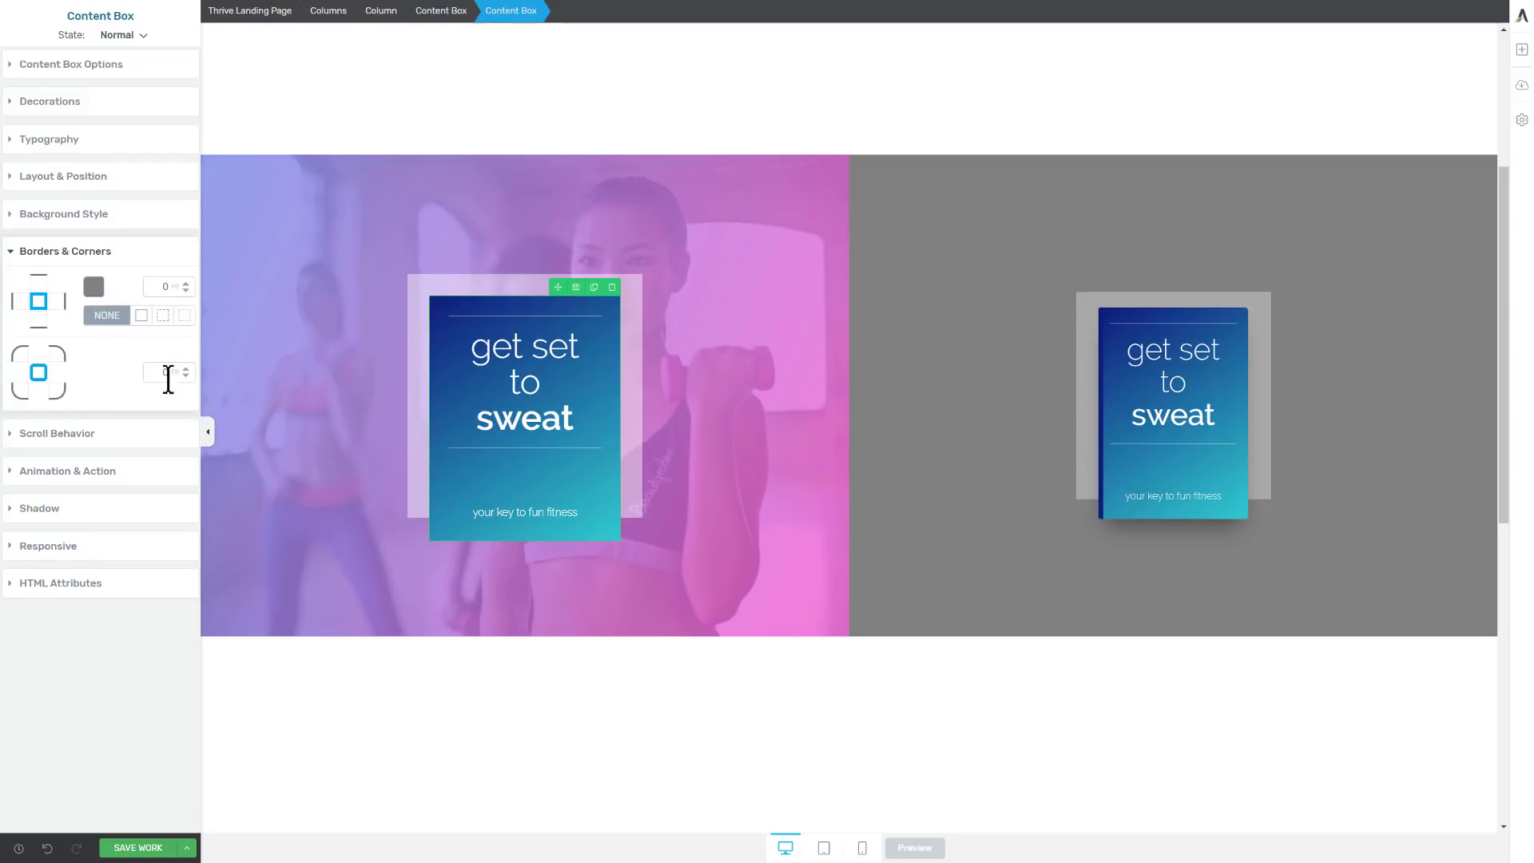
drag(184, 372, 183, 364)
click(22, 366)
click(26, 395)
double_click(160, 379)
Add a 6 px deep blue border on the card's left side only.
click(13, 301)
click(93, 288)
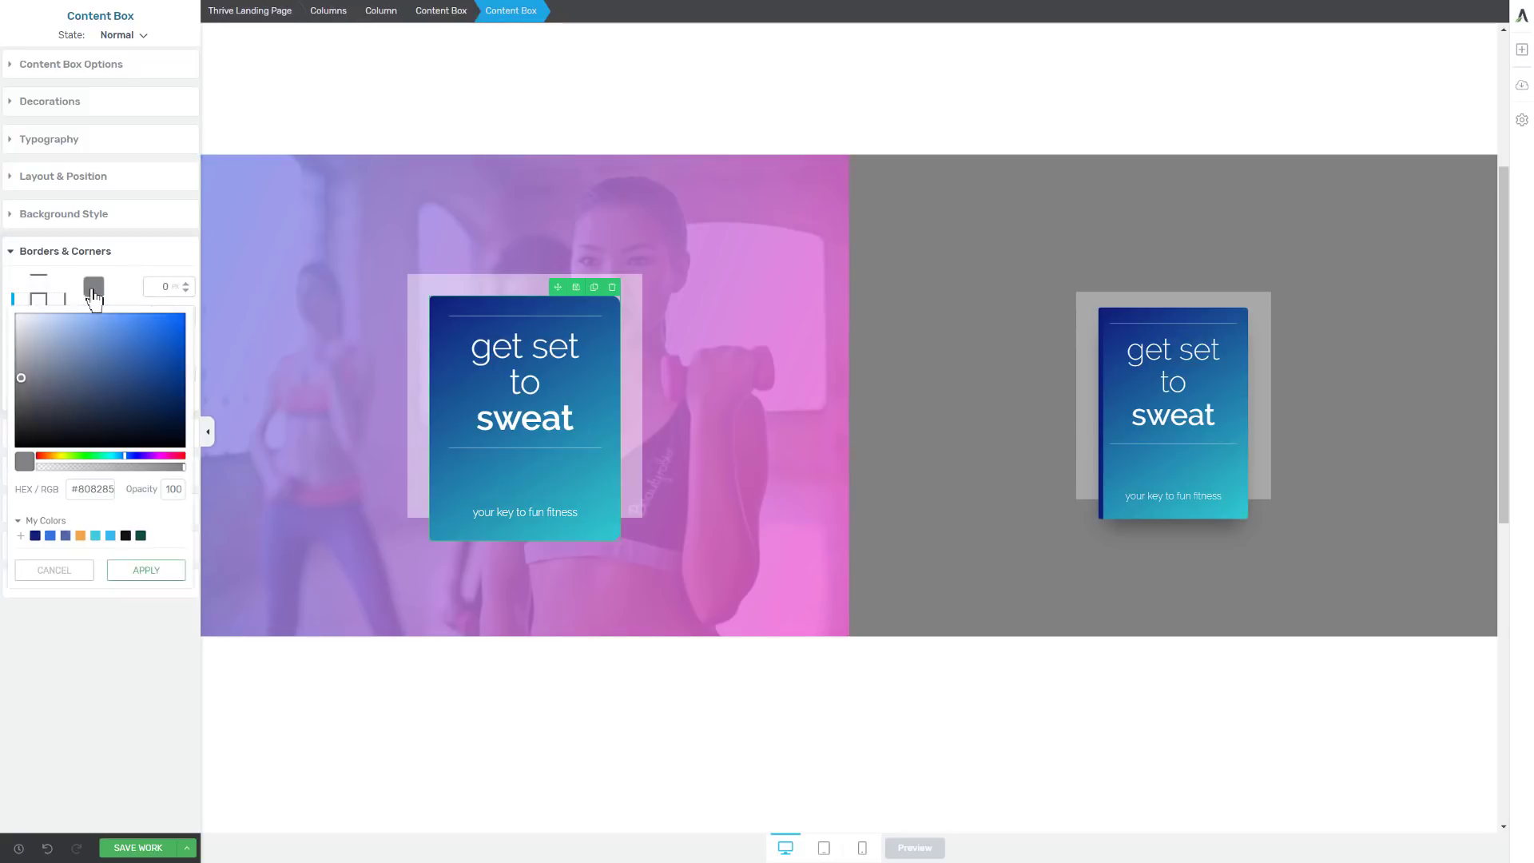
click(35, 535)
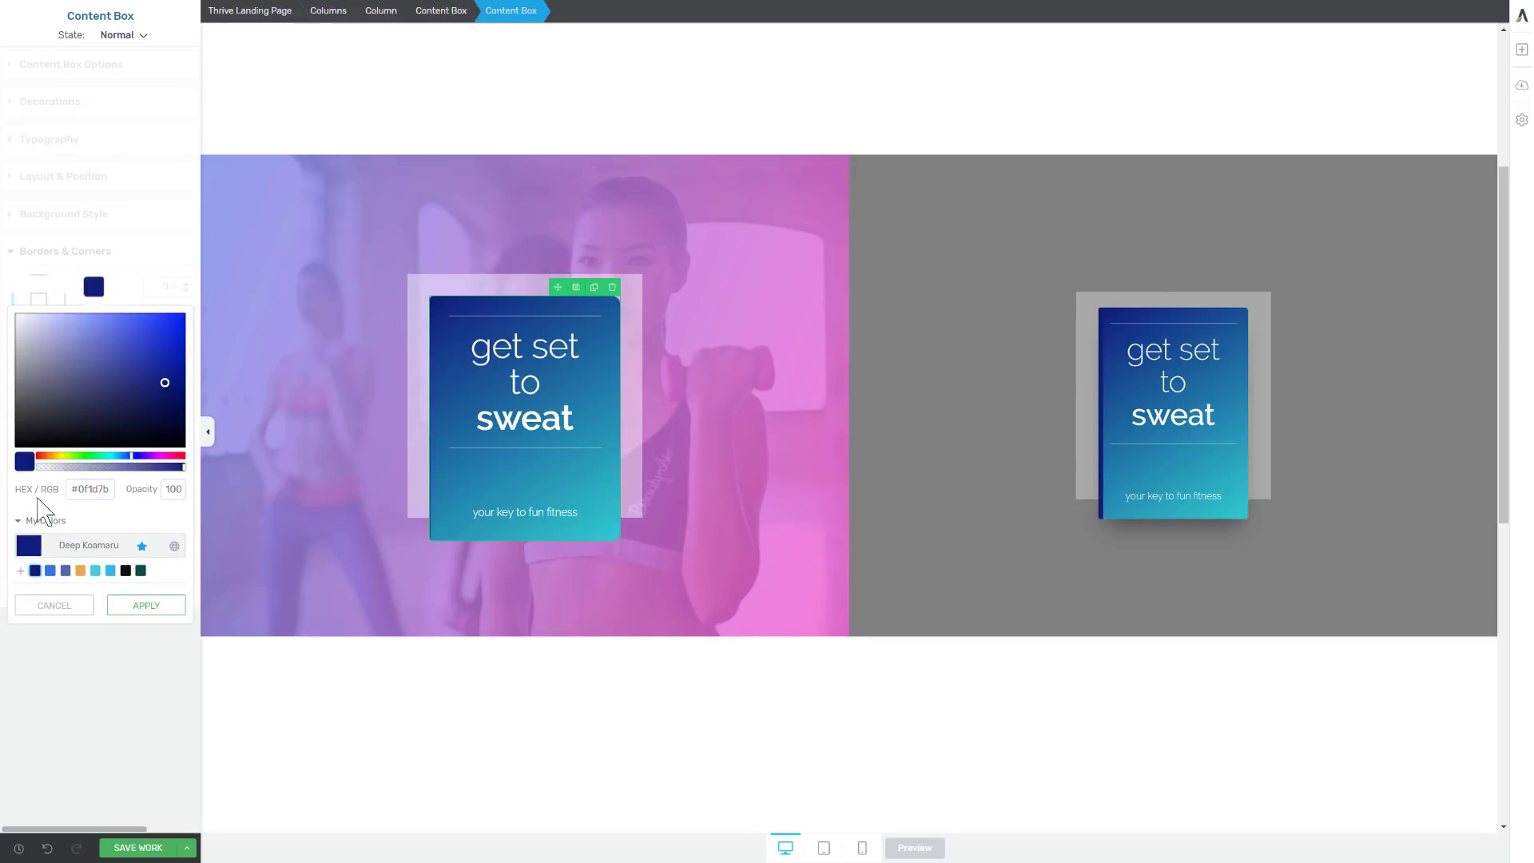
click(188, 308)
double_click(178, 286)
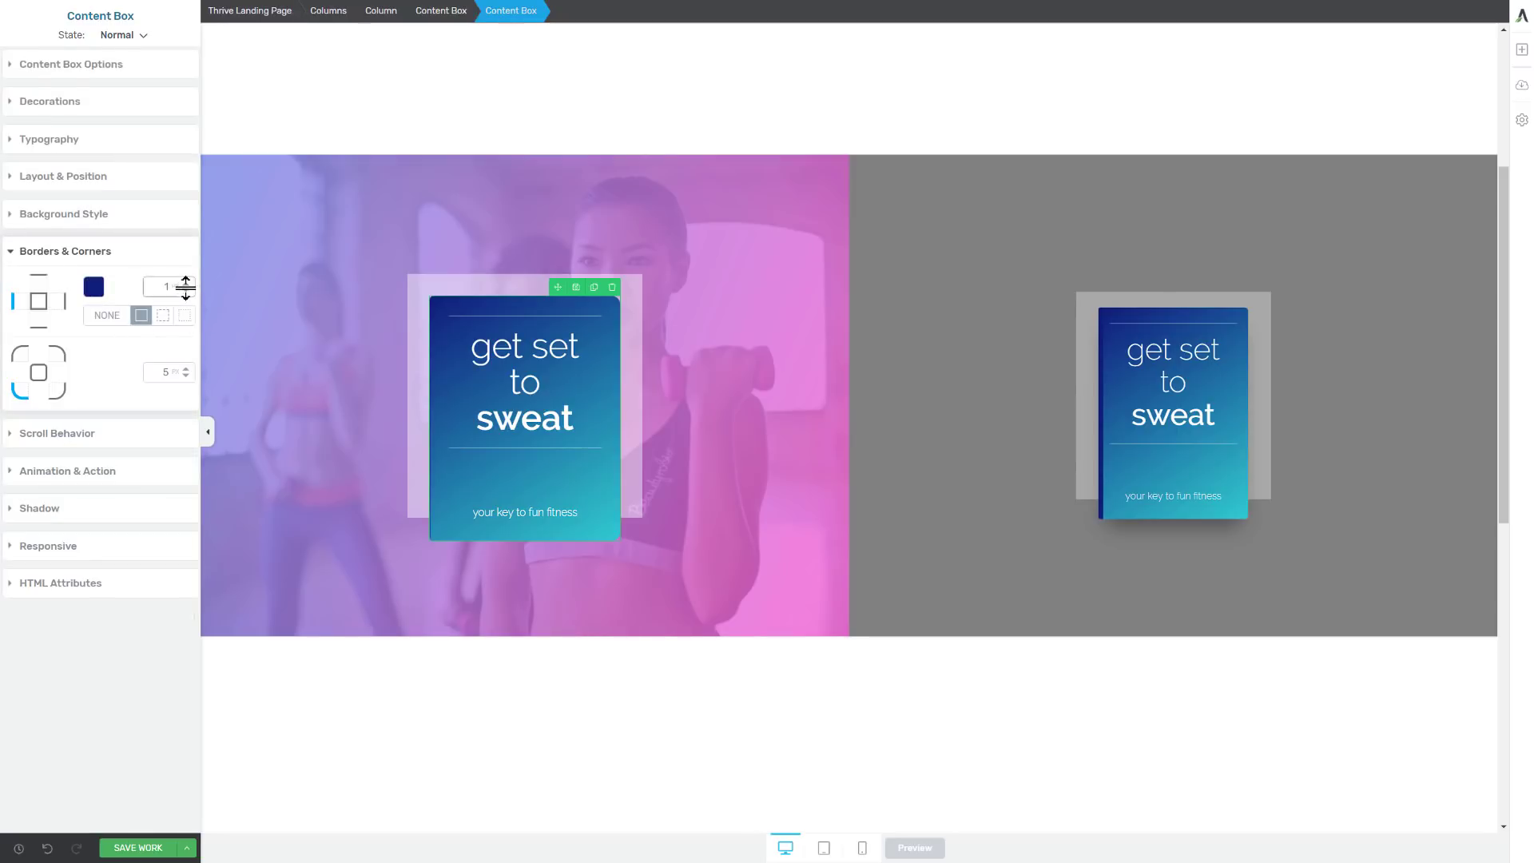
text(6)
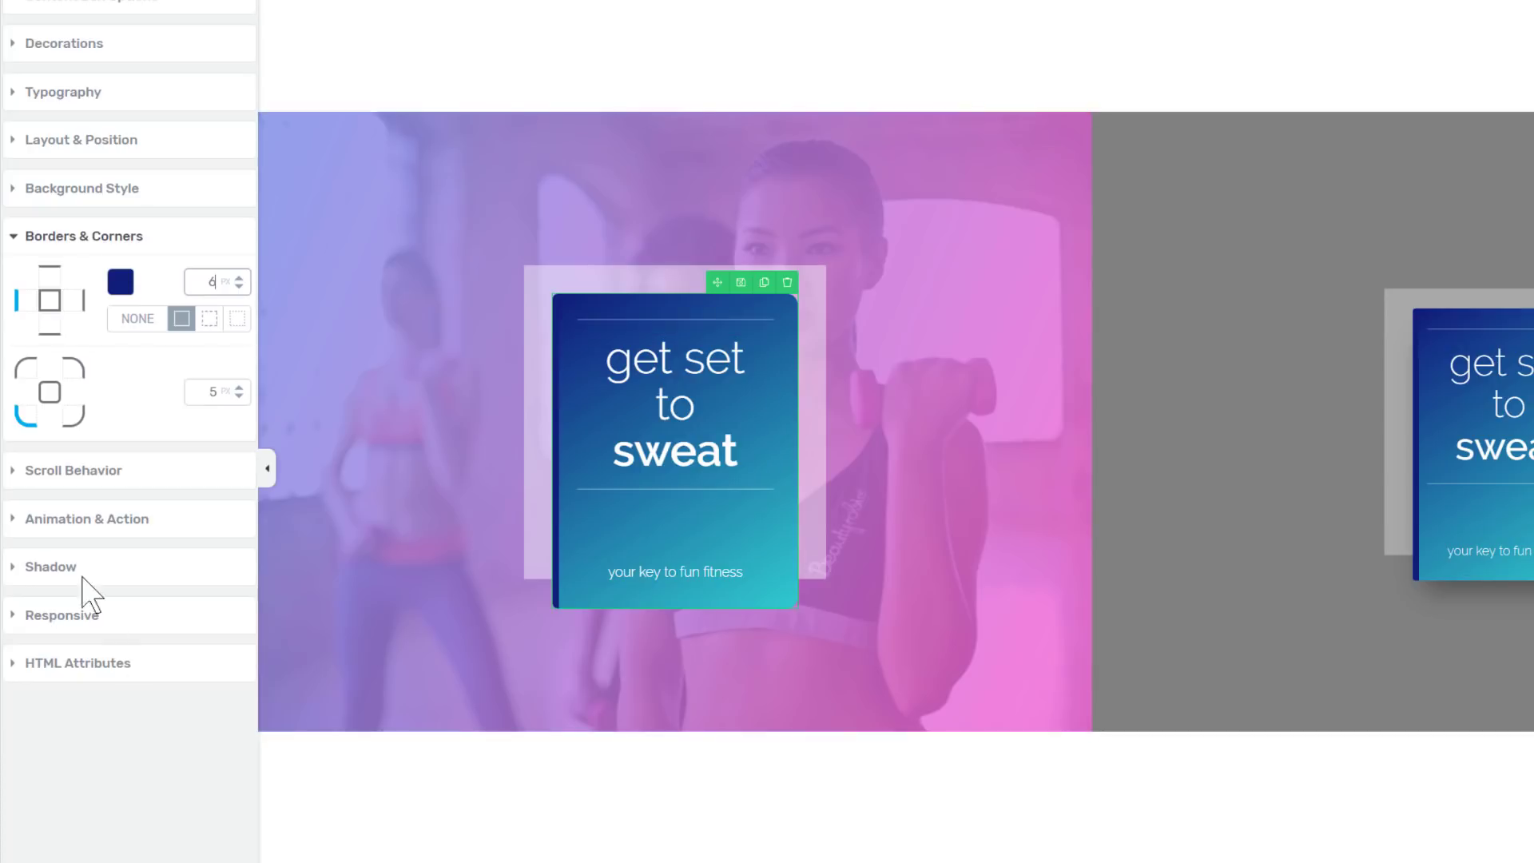
Add a drop shadow to the card with -10 px spread, 27 px distance and 24 px blur.
click(47, 575)
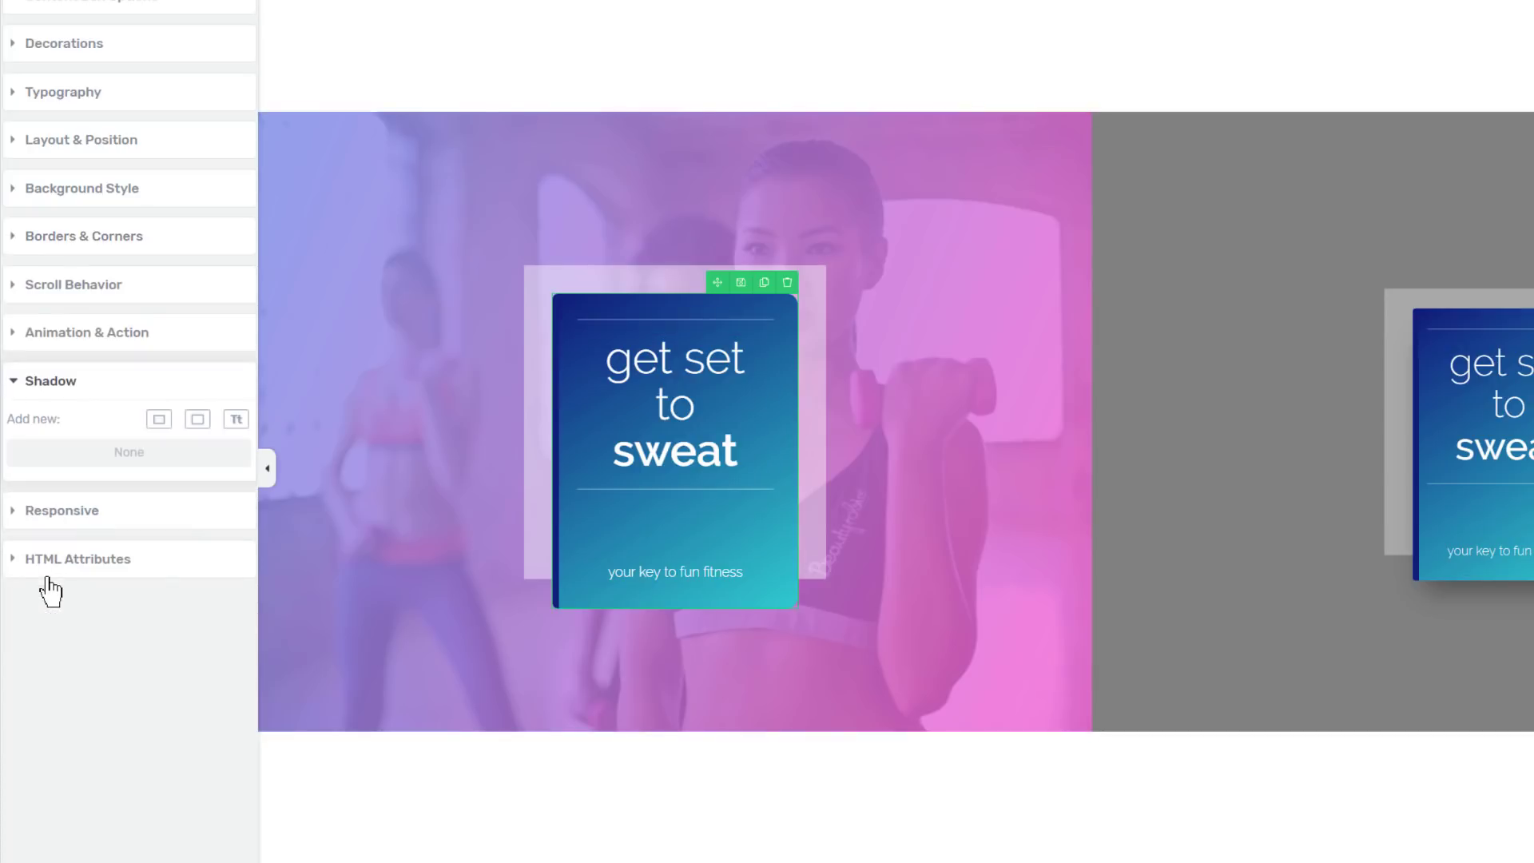
click(200, 423)
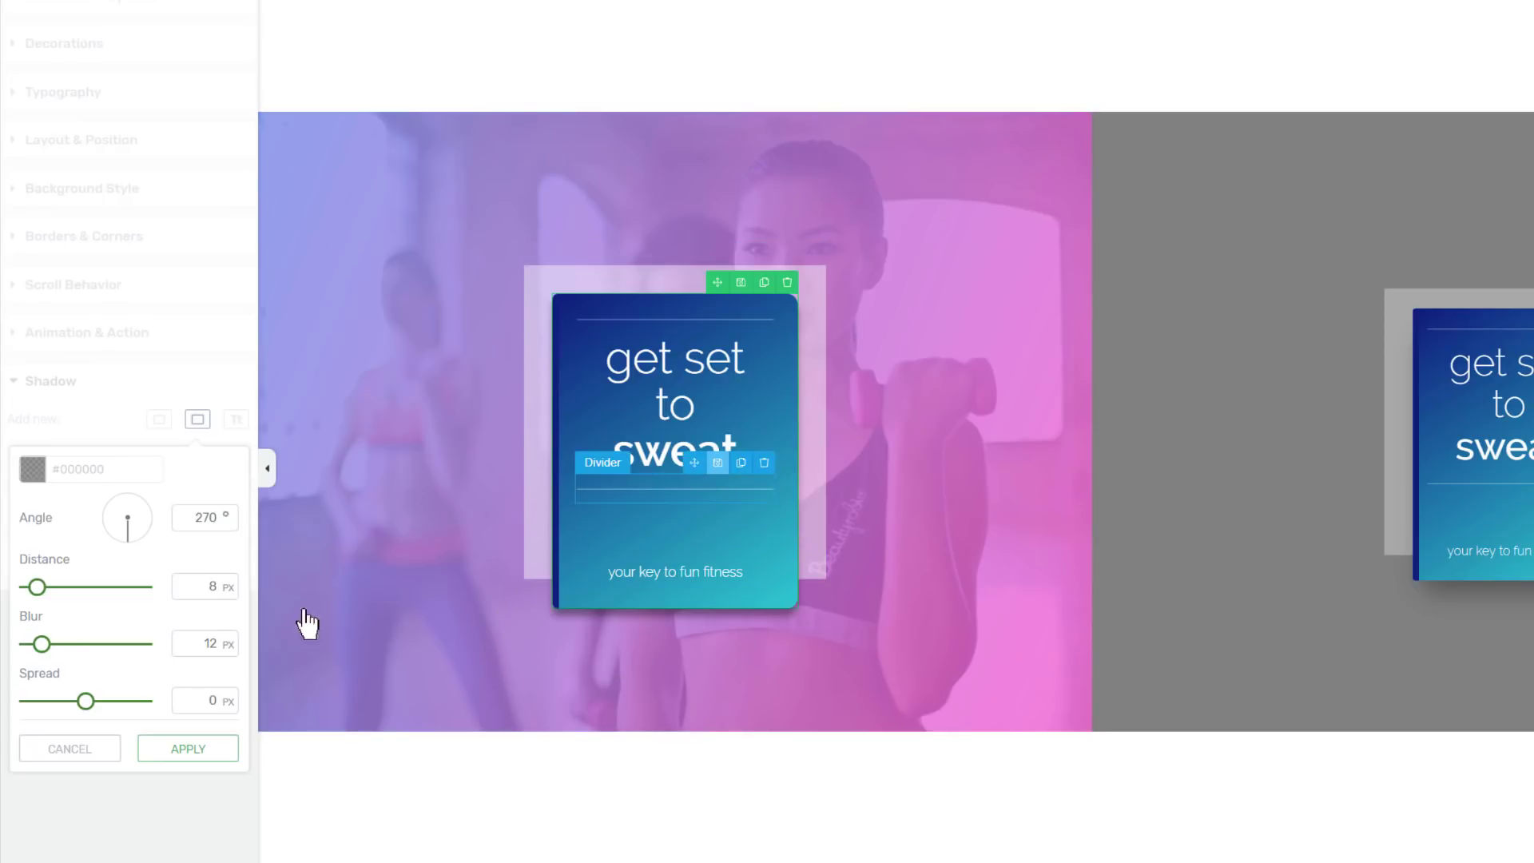
mouse_move(85, 701)
mouse_down()
mouse_move(109, 701)
mouse_move(75, 719)
mouse_up()
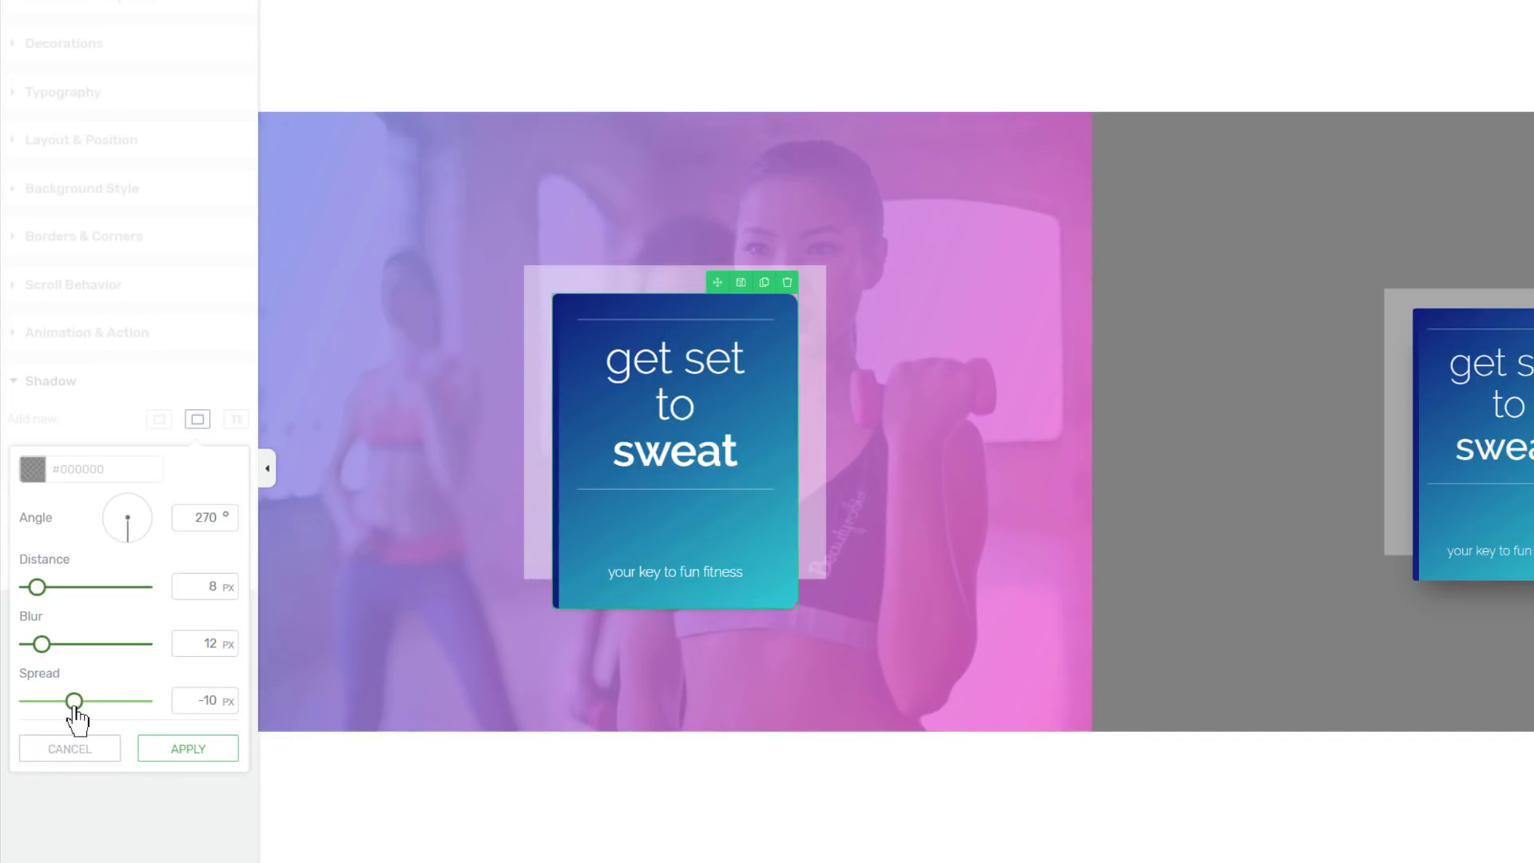
drag(42, 591, 61, 593)
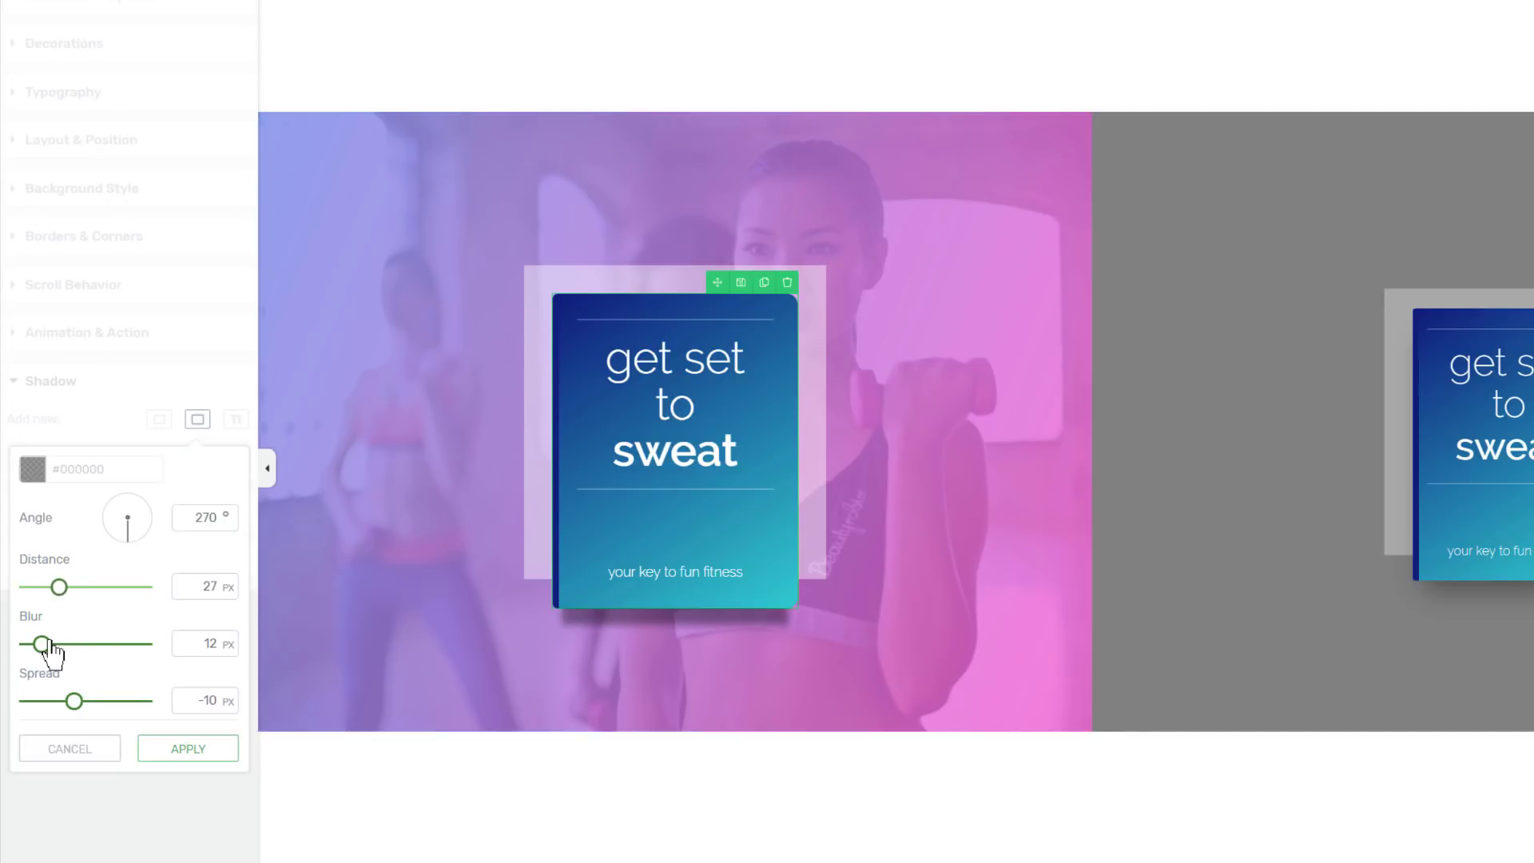
drag(44, 645, 56, 645)
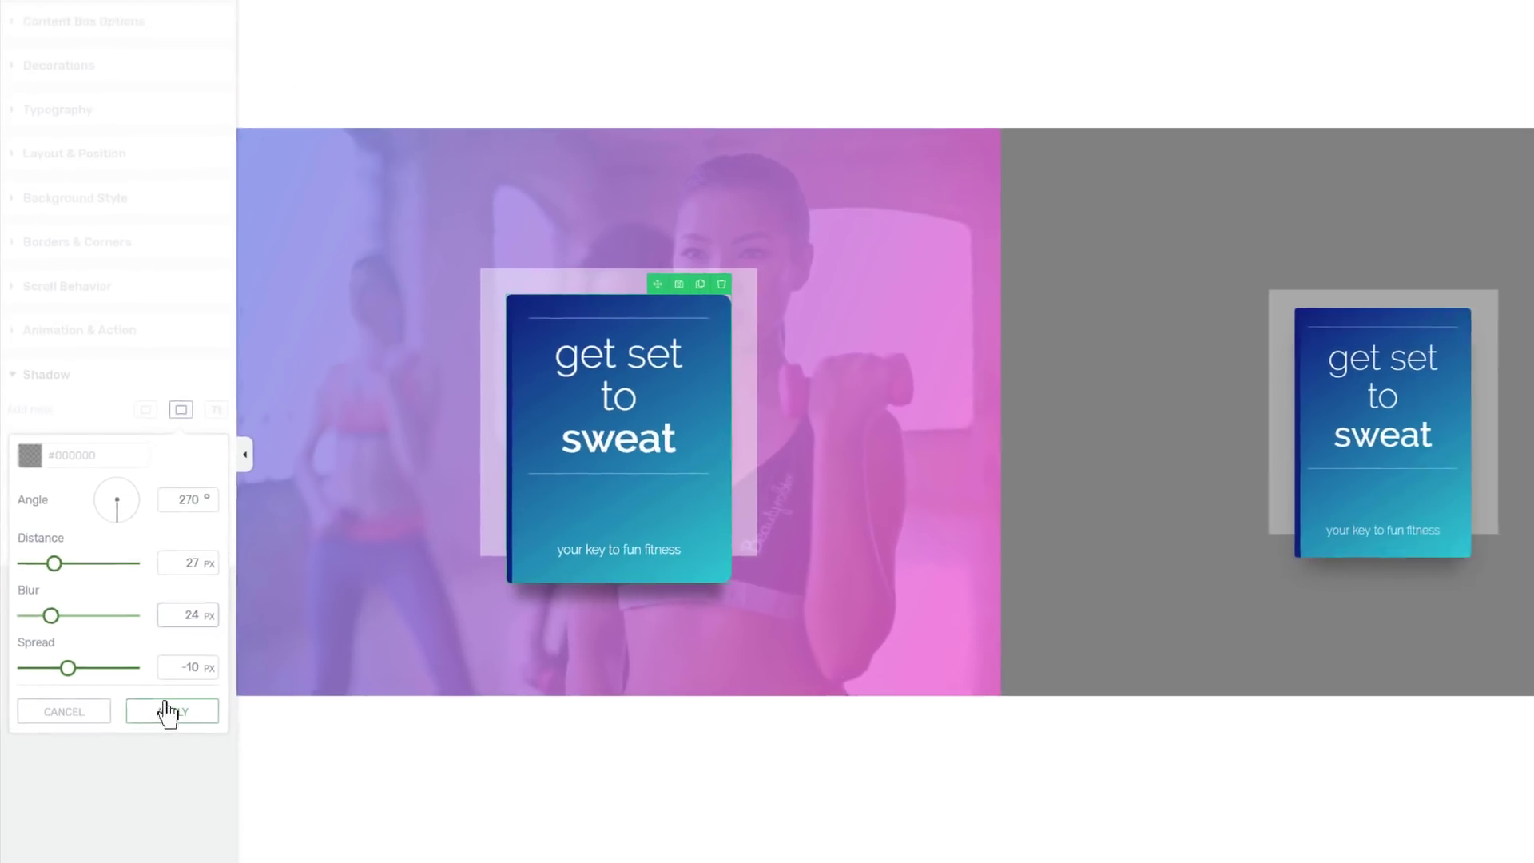
click(187, 749)
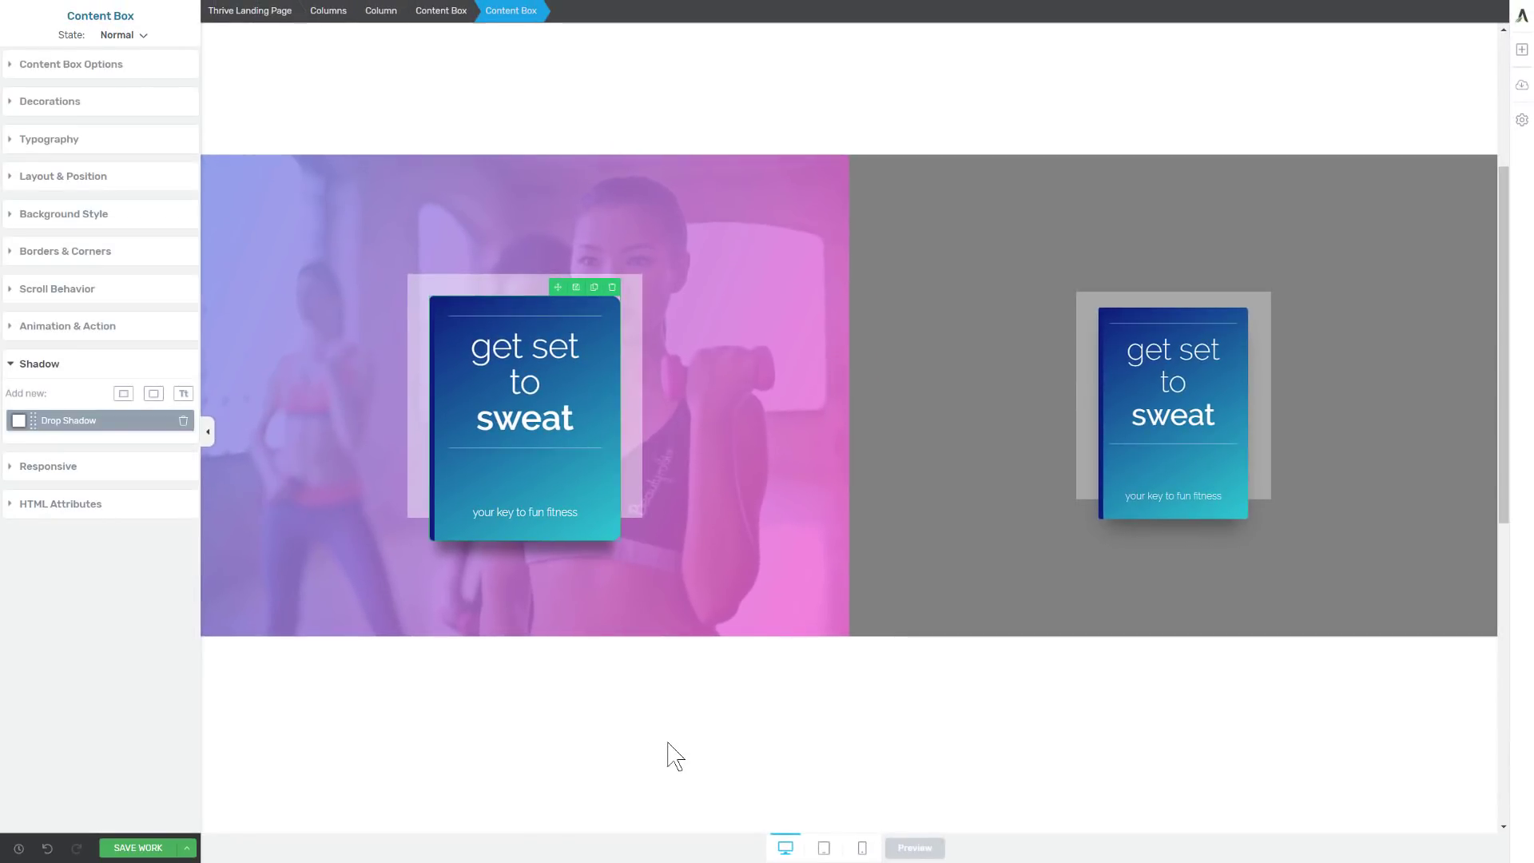
Select the inner cover Content Box and open its 'Save your element for later use' dialog.
click(769, 532)
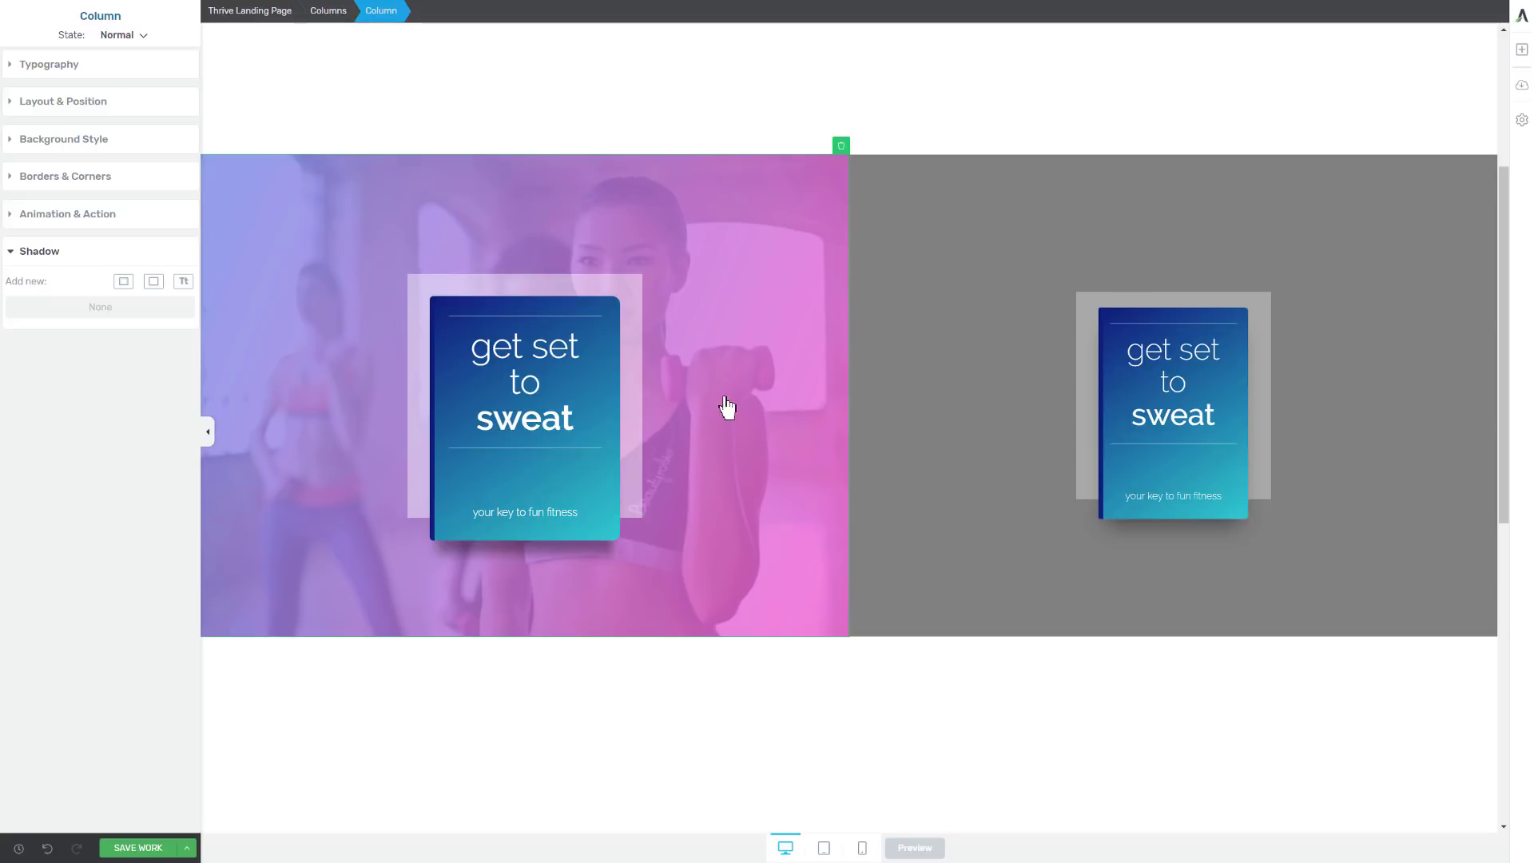
click(638, 314)
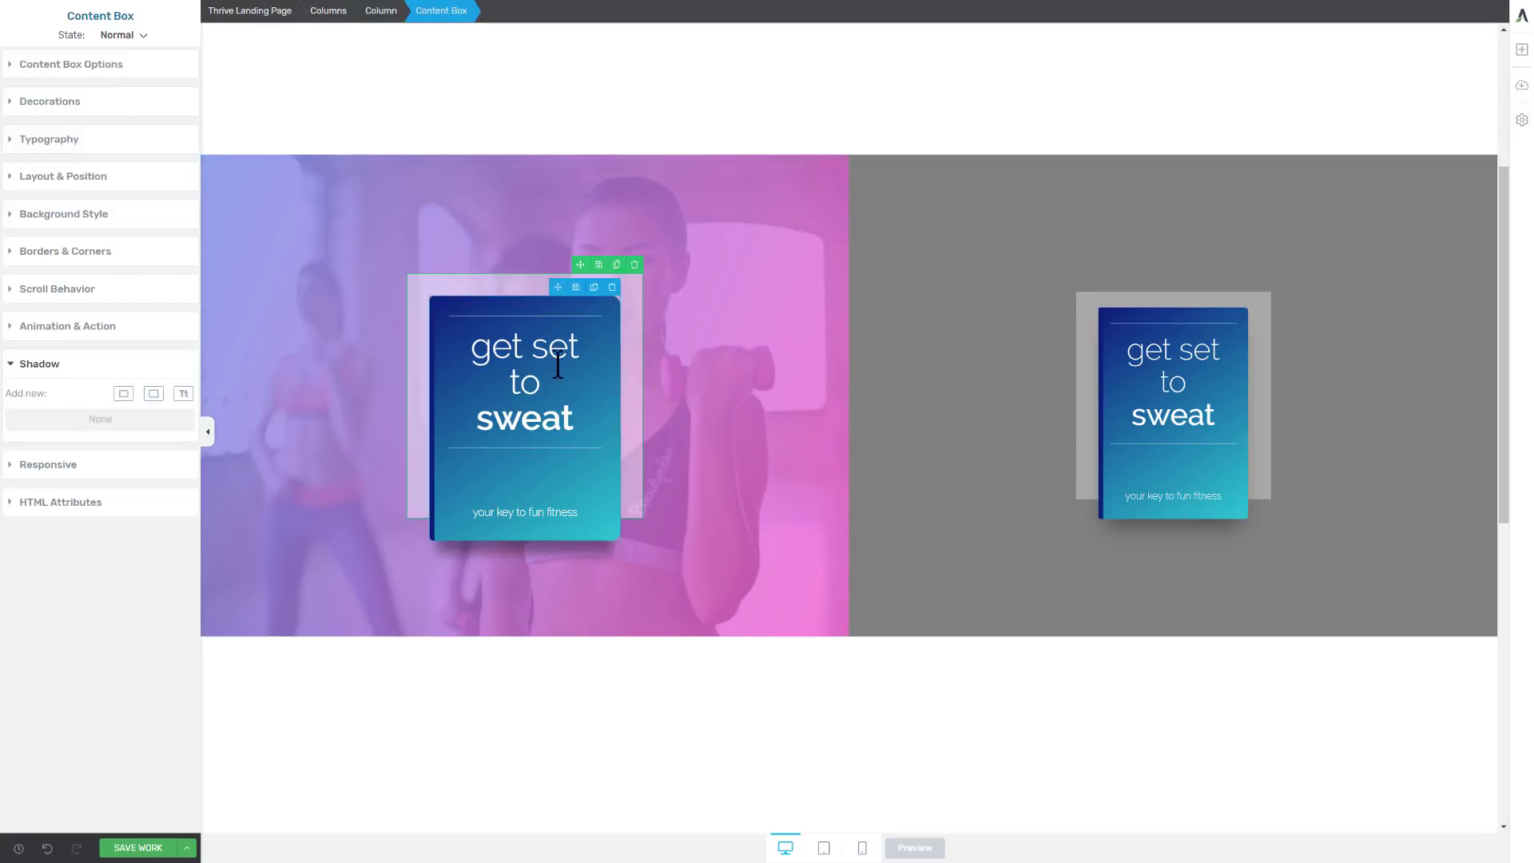
click(610, 350)
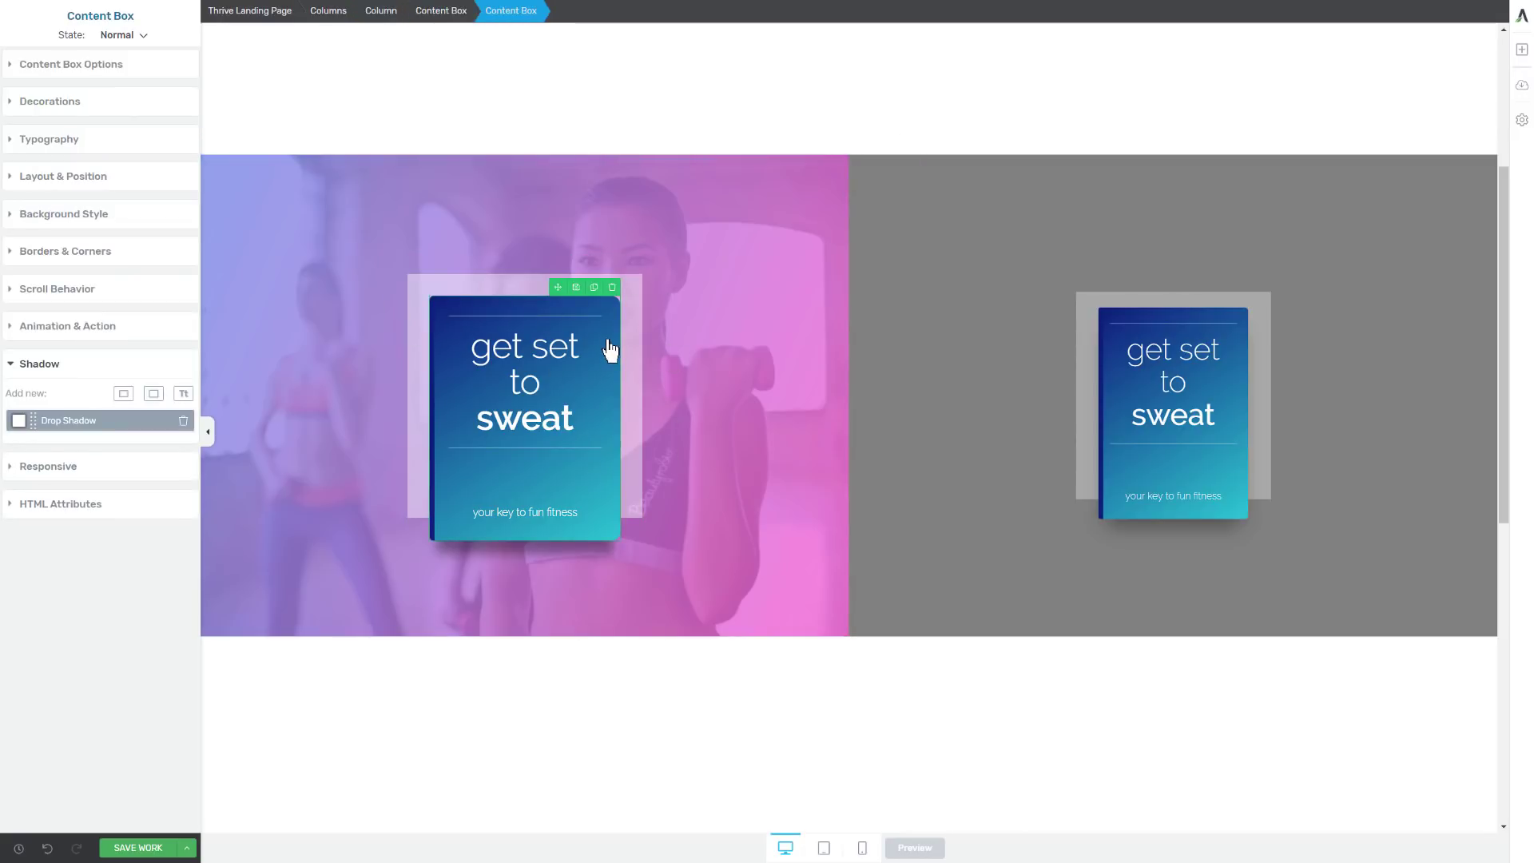
click(576, 287)
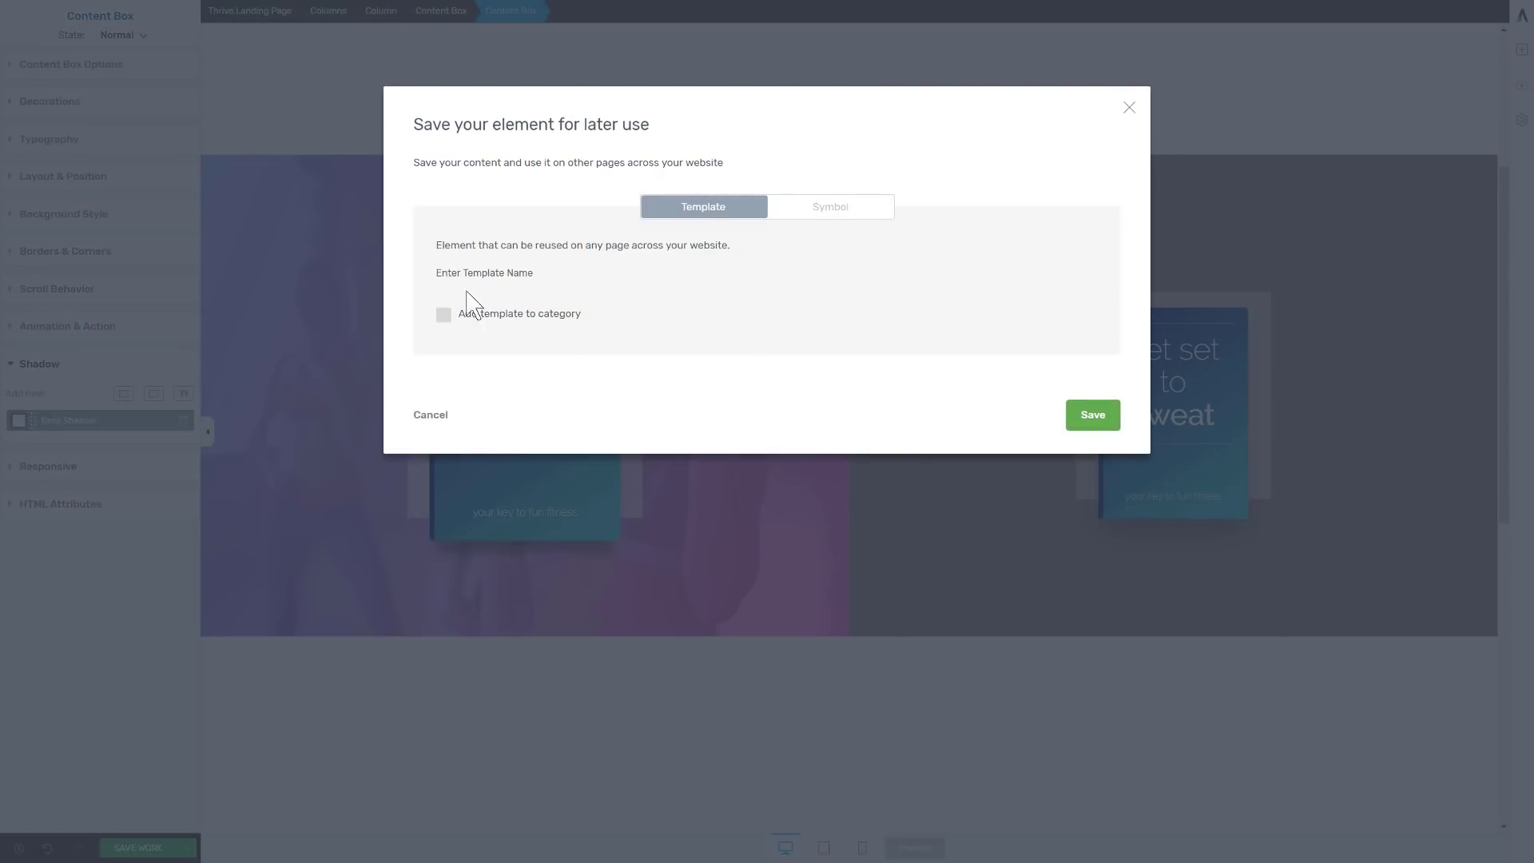
Dismiss the save-element dialog without saving the template.
click(566, 268)
click(1129, 111)
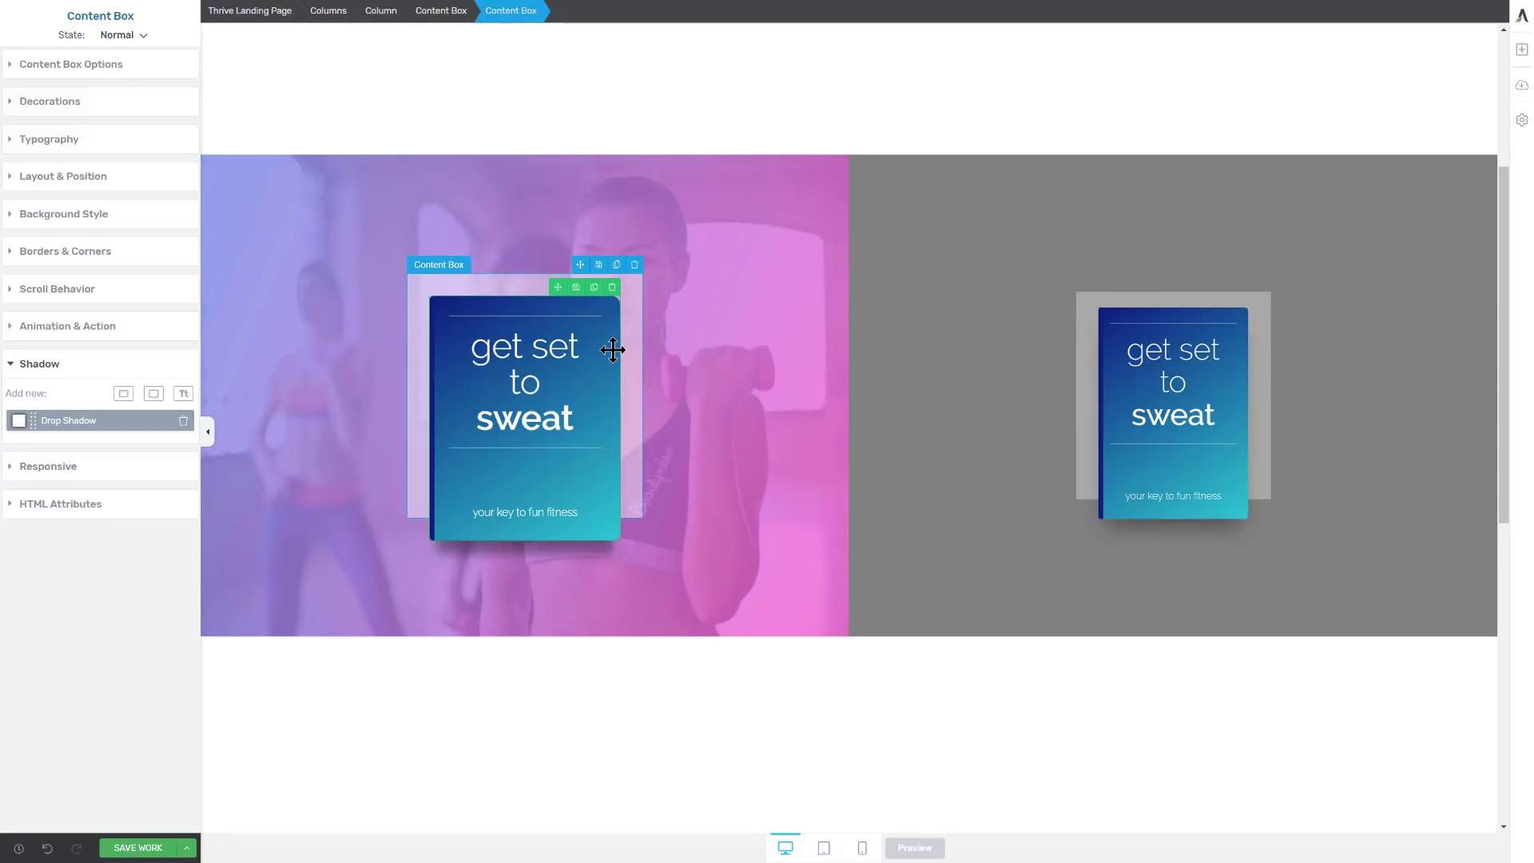
click(509, 380)
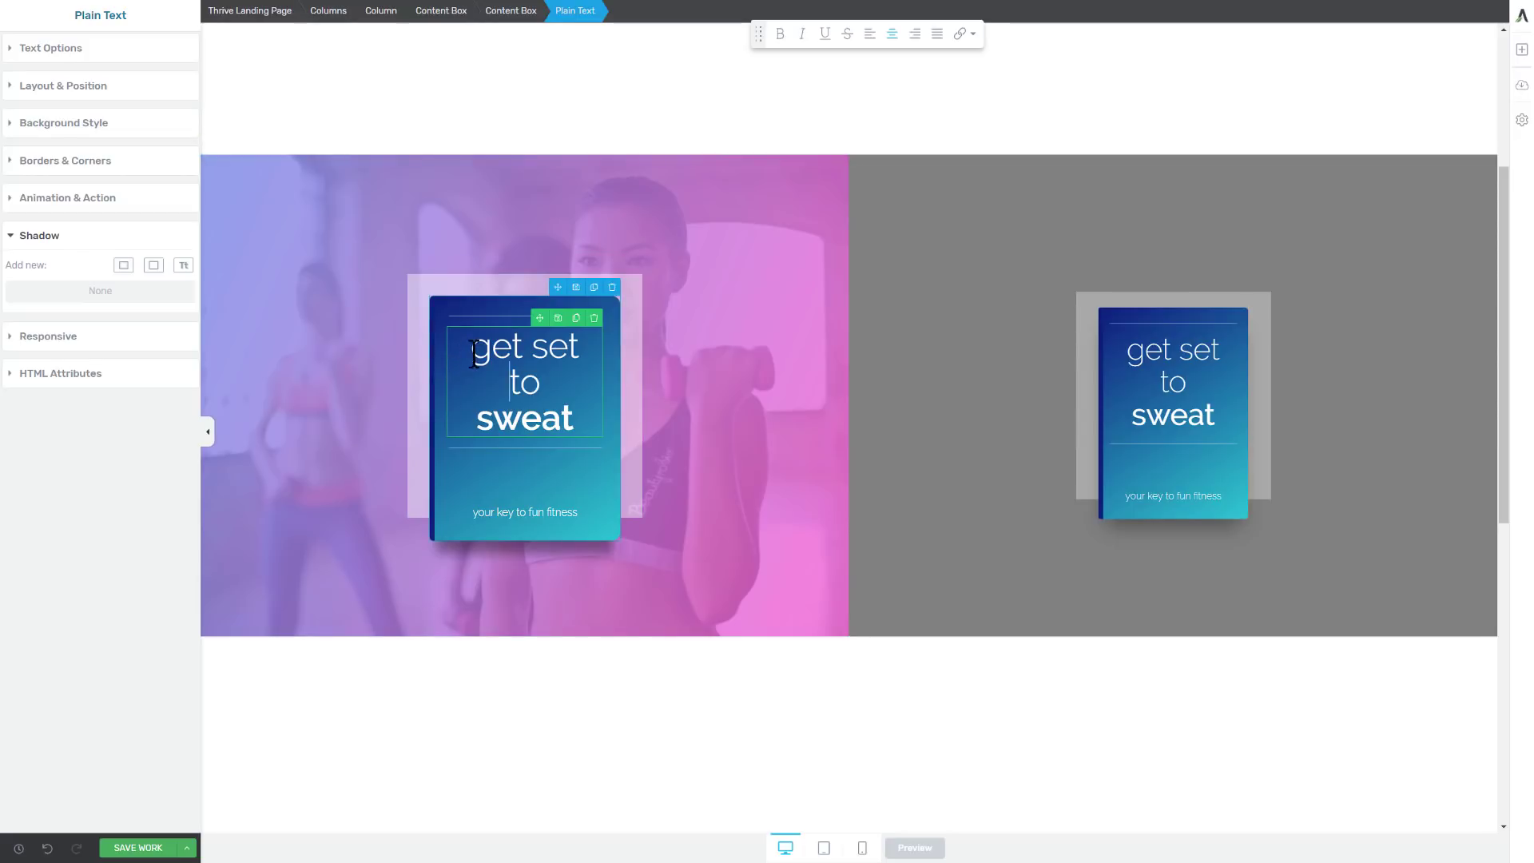
drag(474, 352, 596, 417)
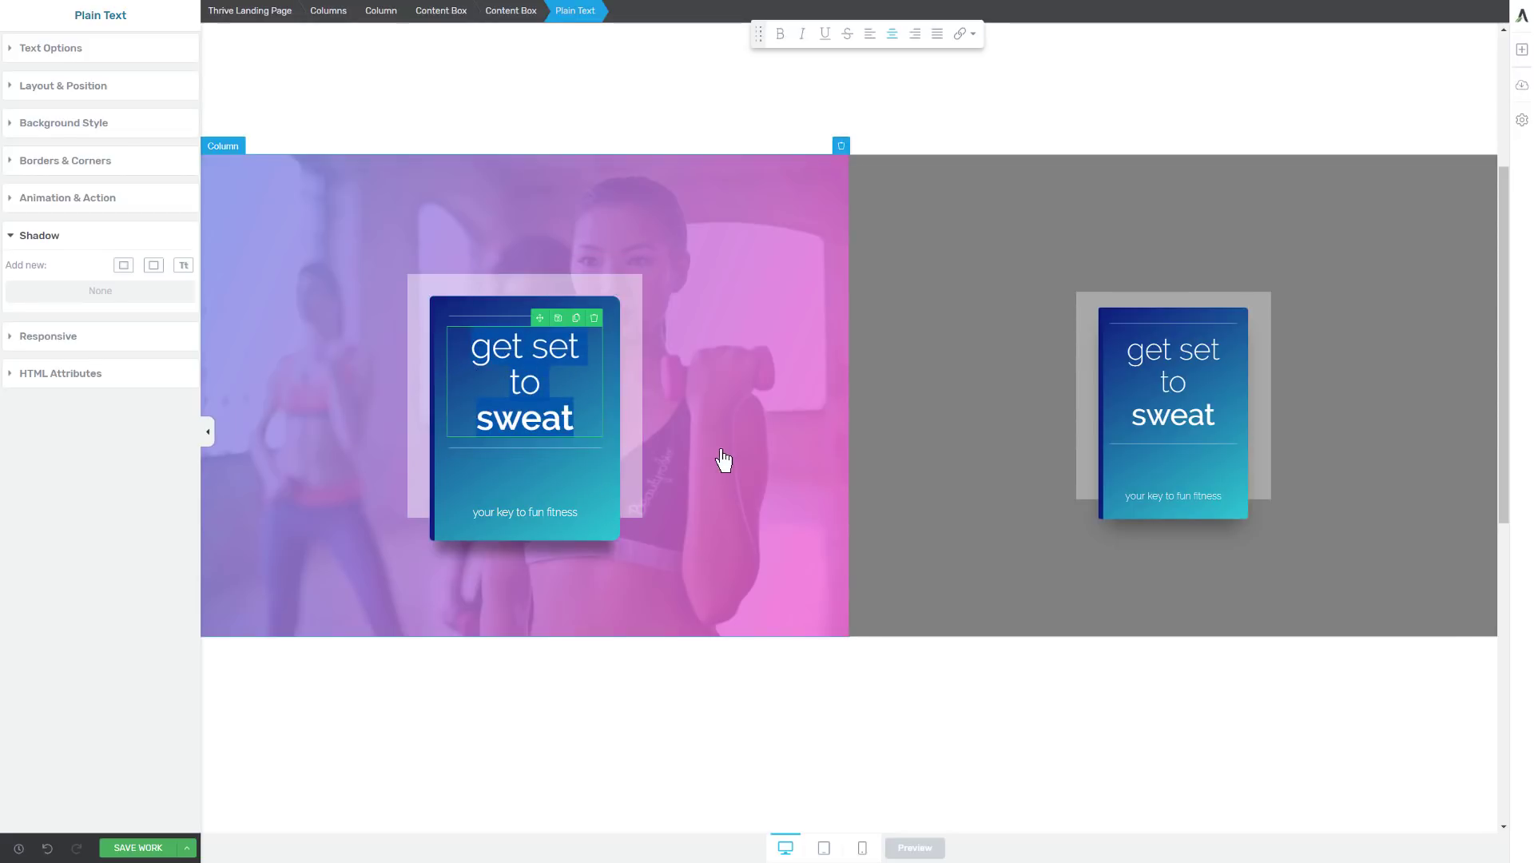
click(685, 444)
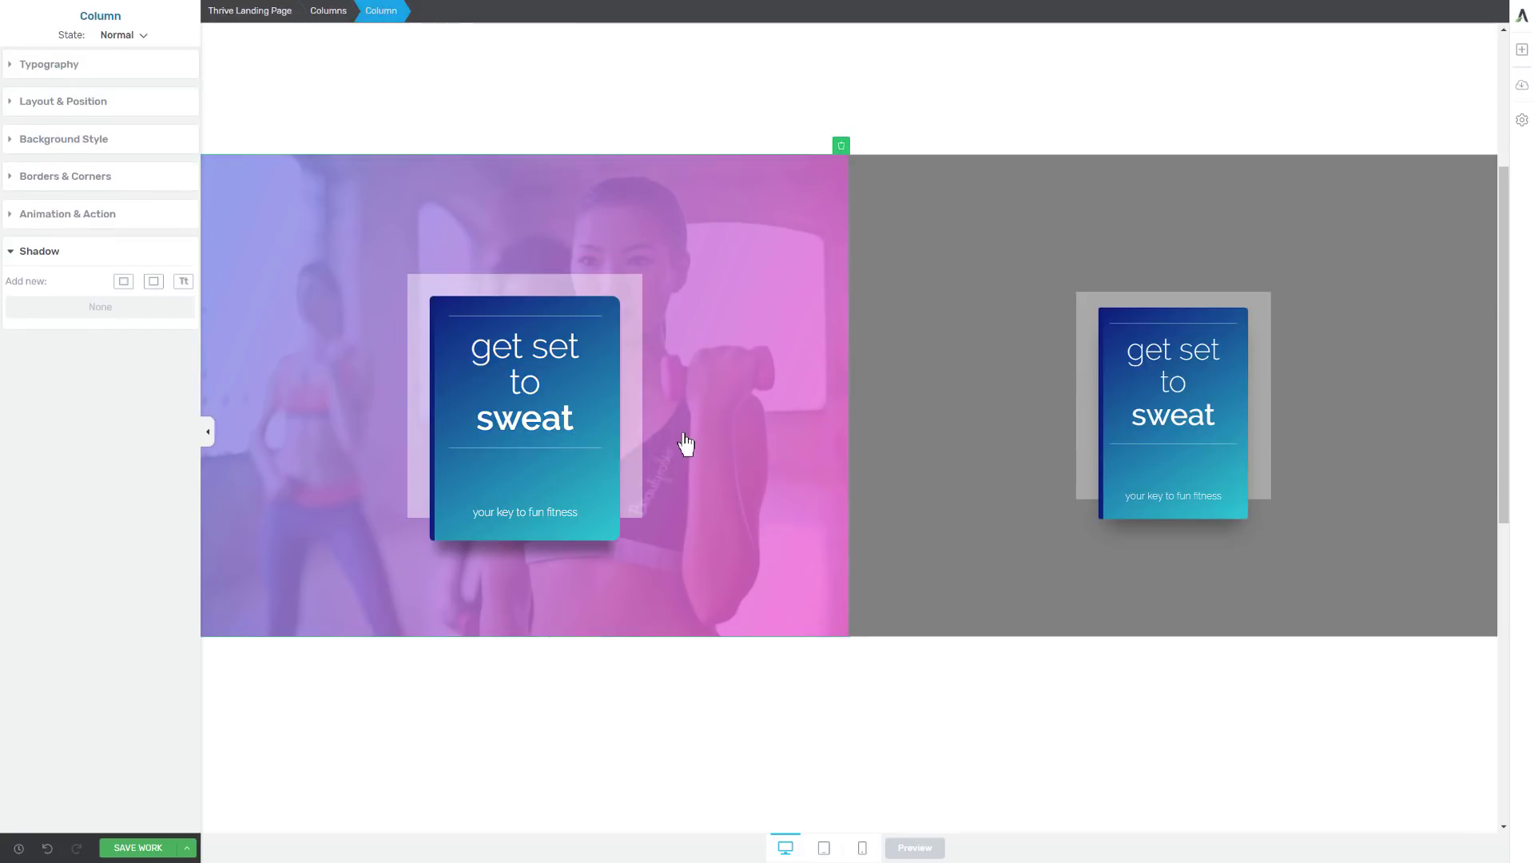